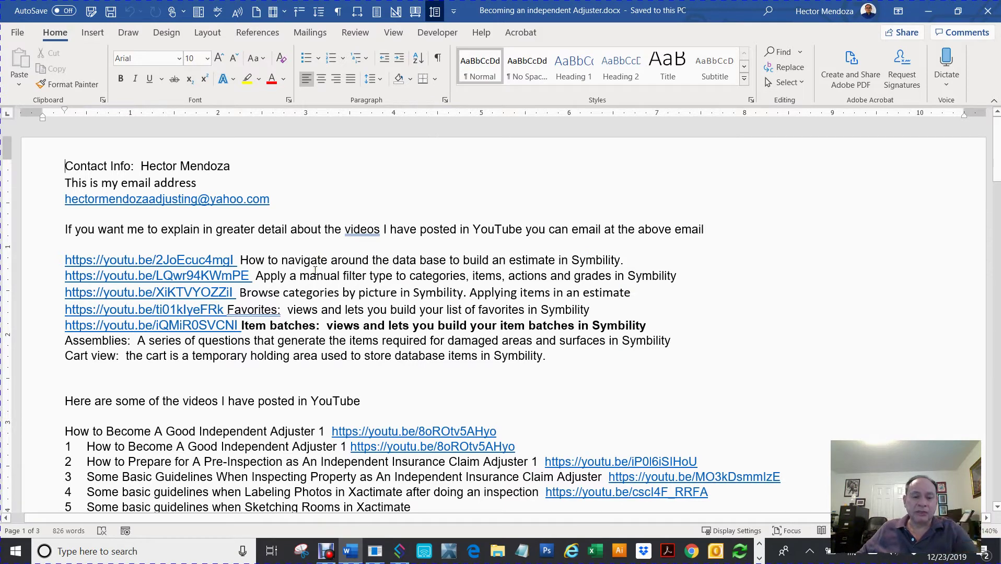
Step: Switch to Symbility and open the claim's Roofplan diagram
left_click(332, 549)
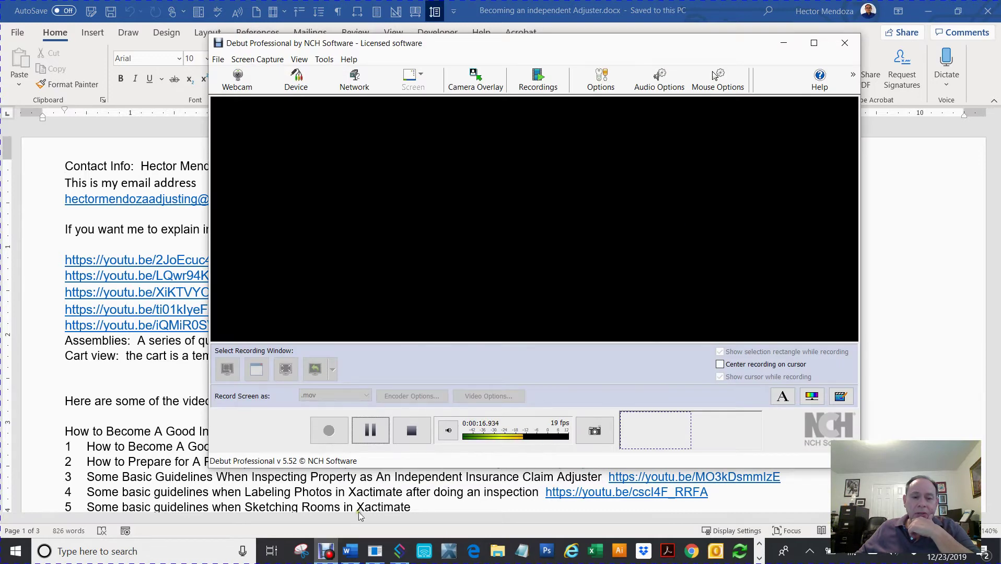
left_click(399, 551)
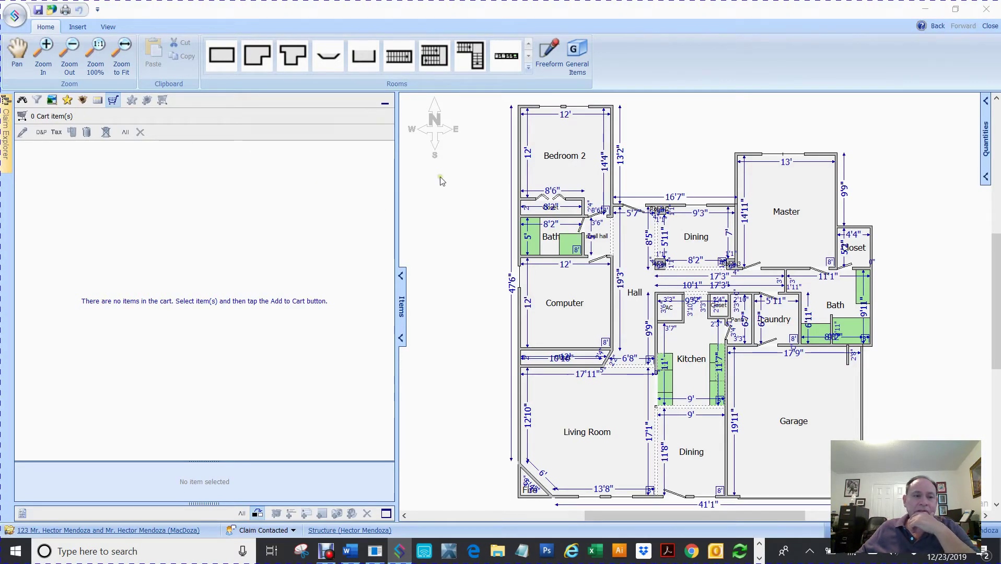
left_click(6, 126)
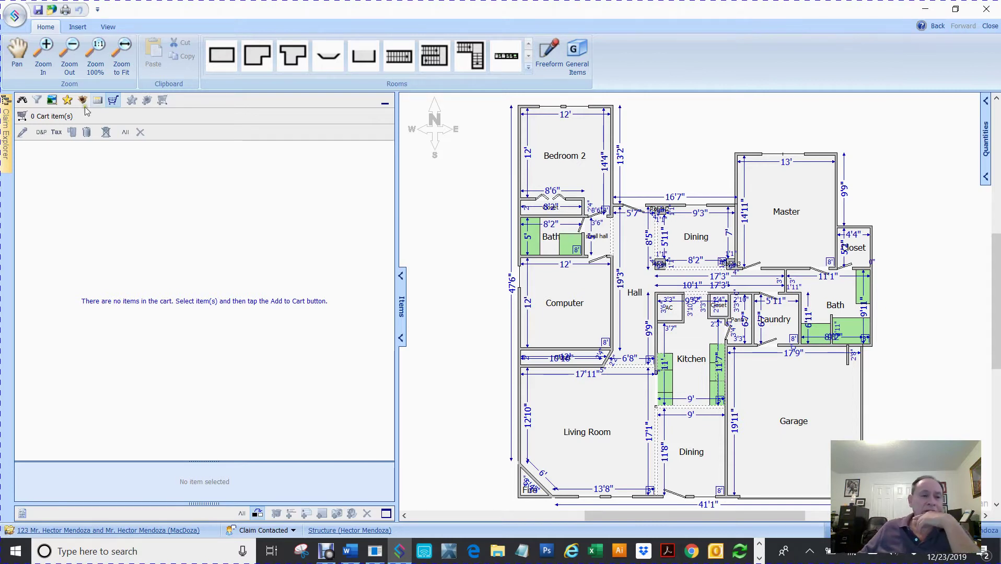
left_click(6, 126)
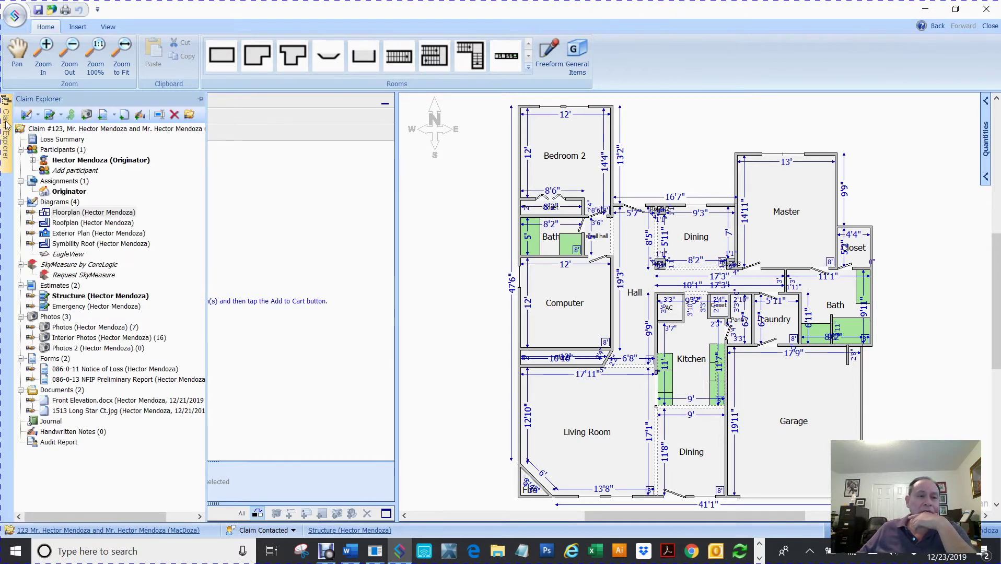
left_click(73, 225)
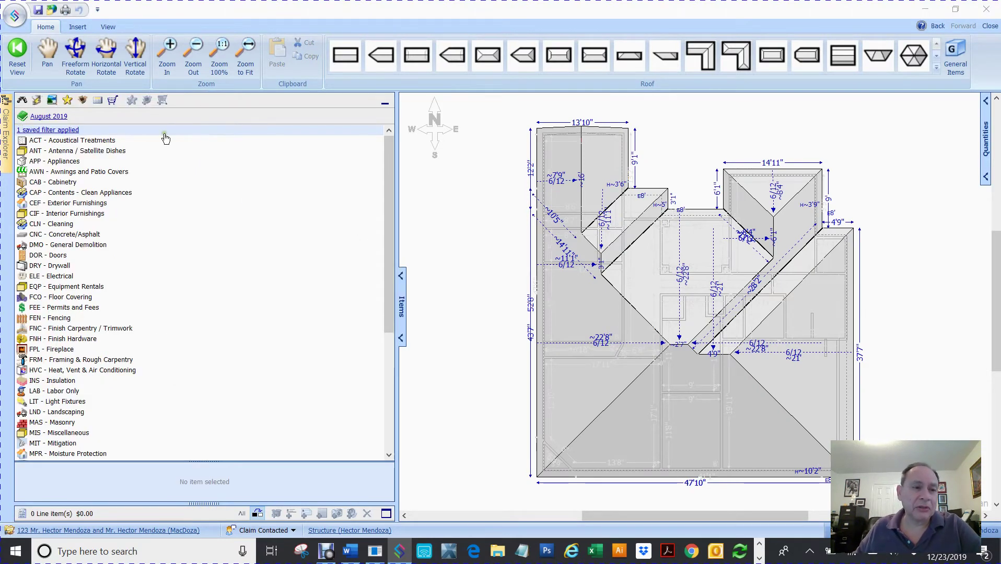
Step: Browse the available assemblies and apply the Asphalt Roofing assembly to the roof plan
left_click(99, 101)
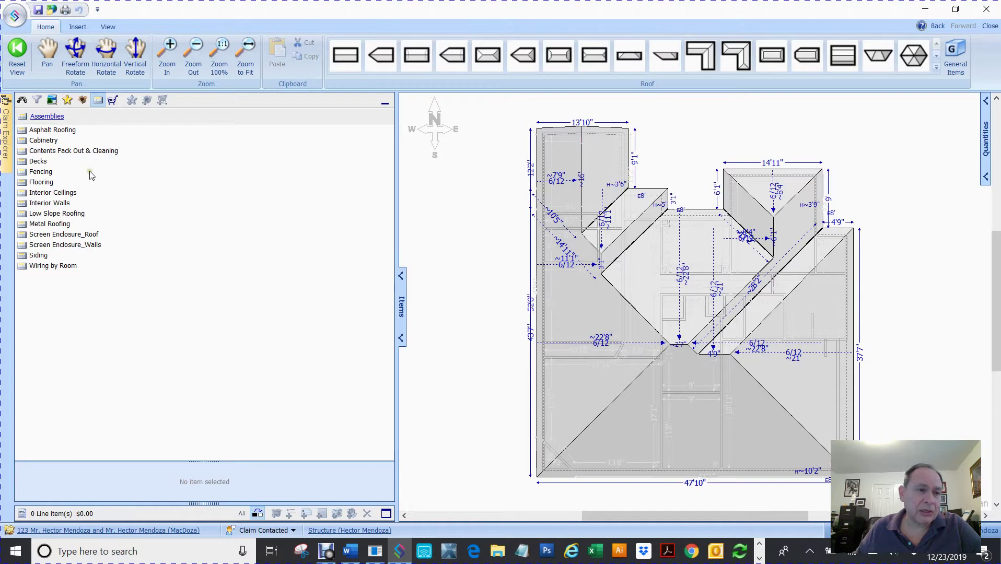
mouse_move(43, 134)
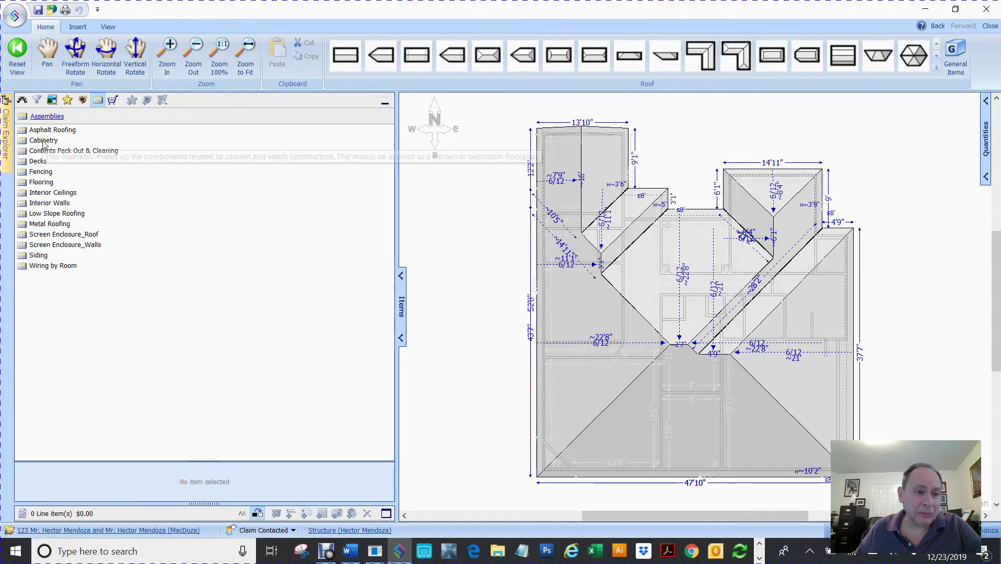
mouse_move(56, 156)
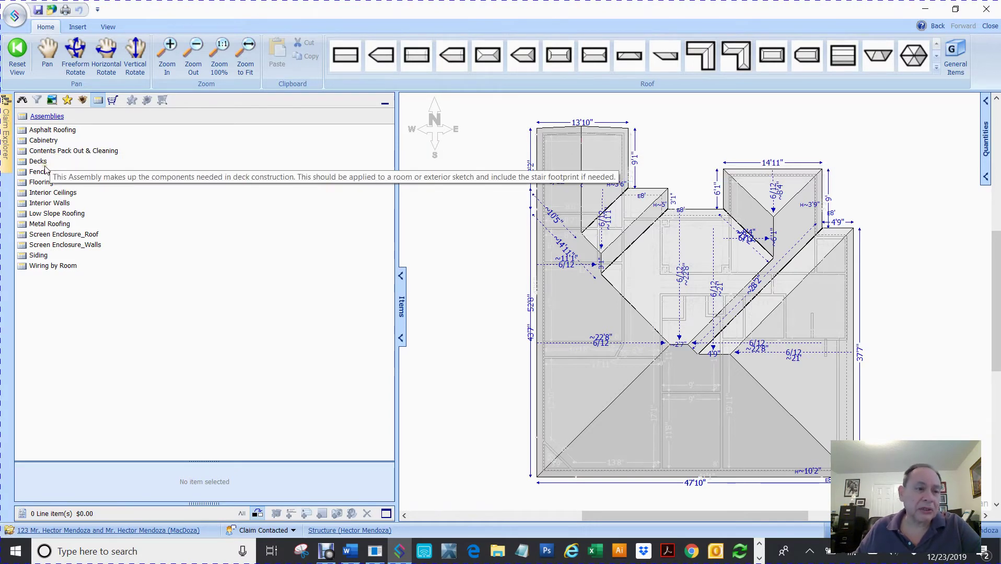
mouse_move(44, 195)
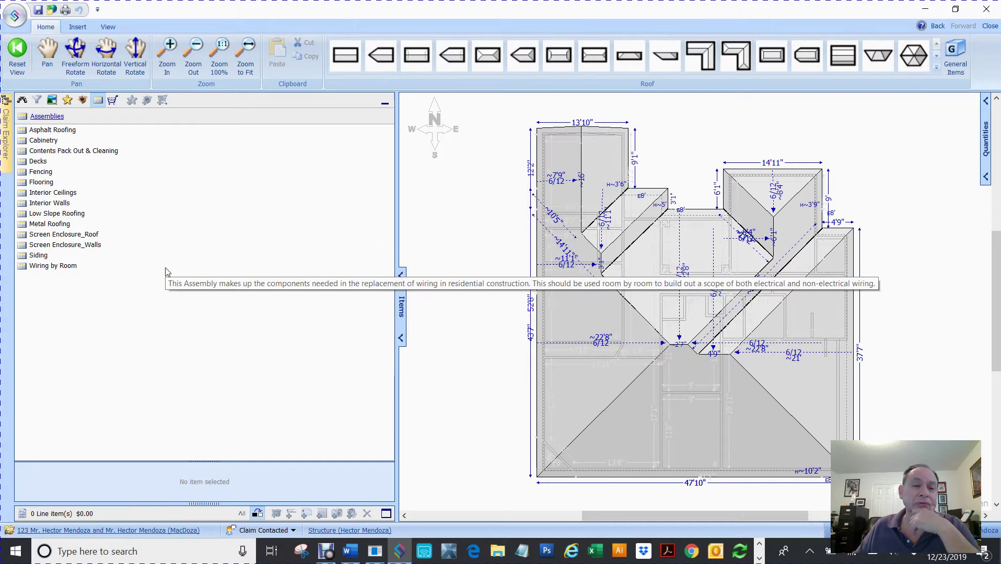
left_click(21, 133)
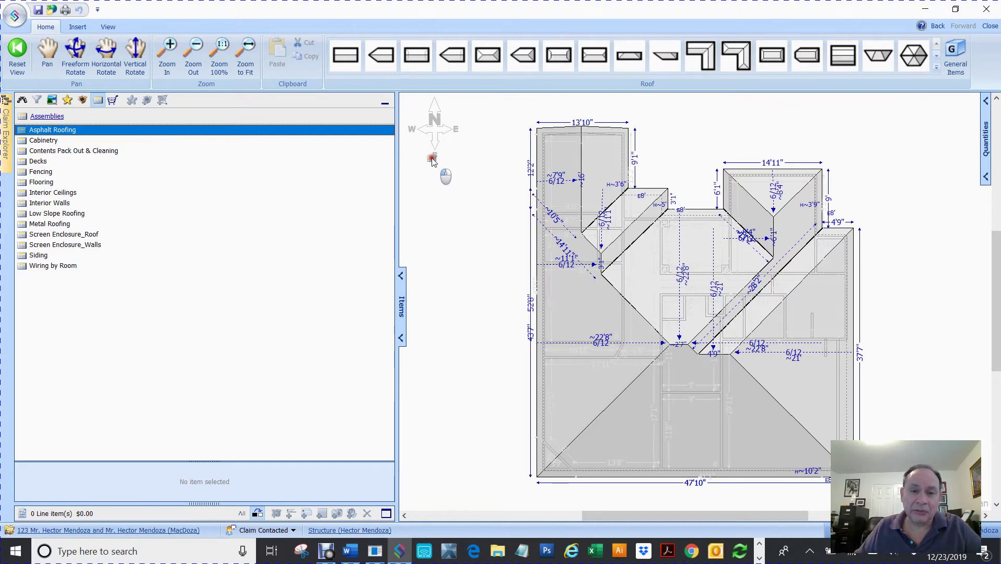
left_click(485, 181)
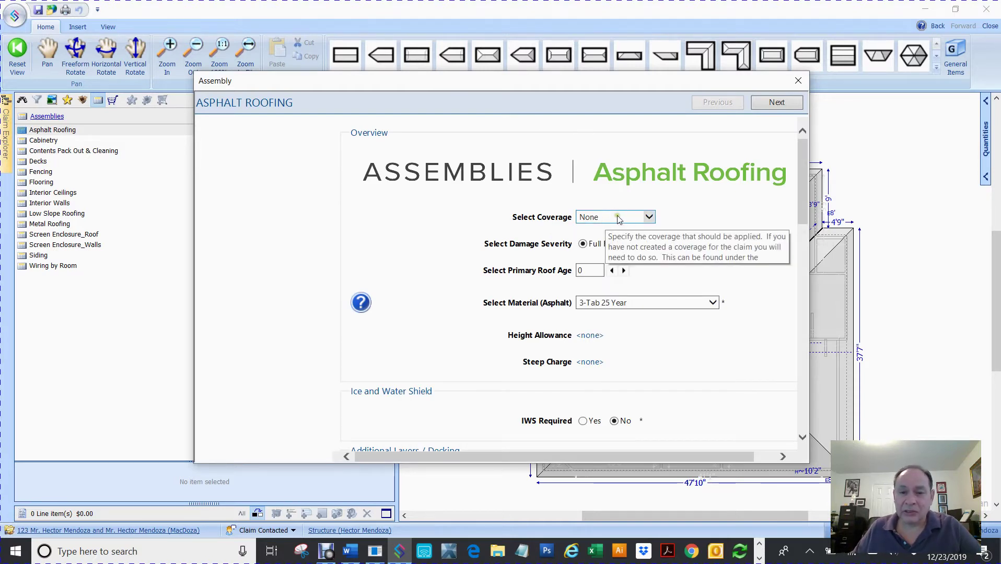
Step: Set the assembly's coverage to Structure and the primary roof age to 7
left_click(649, 217)
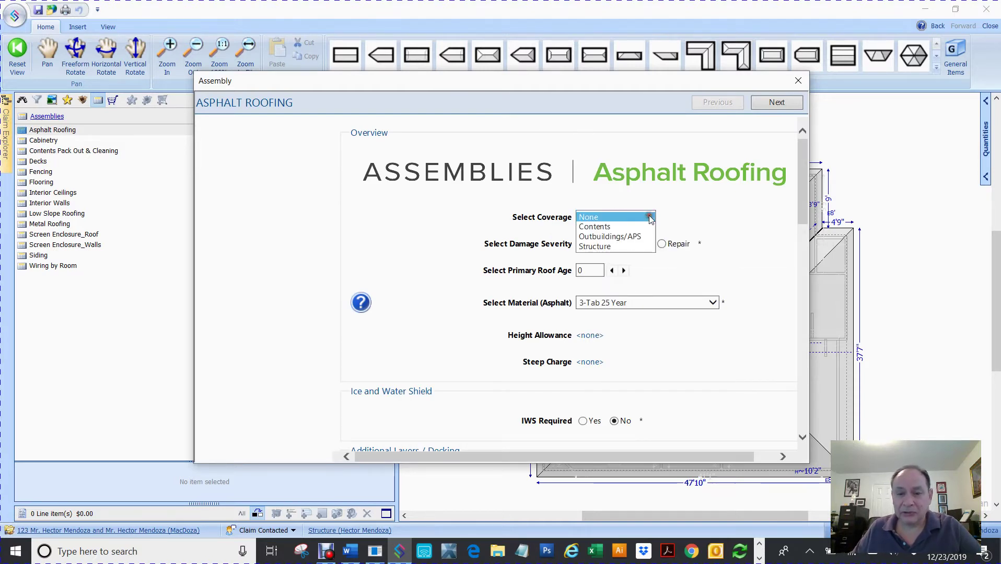
left_click(615, 246)
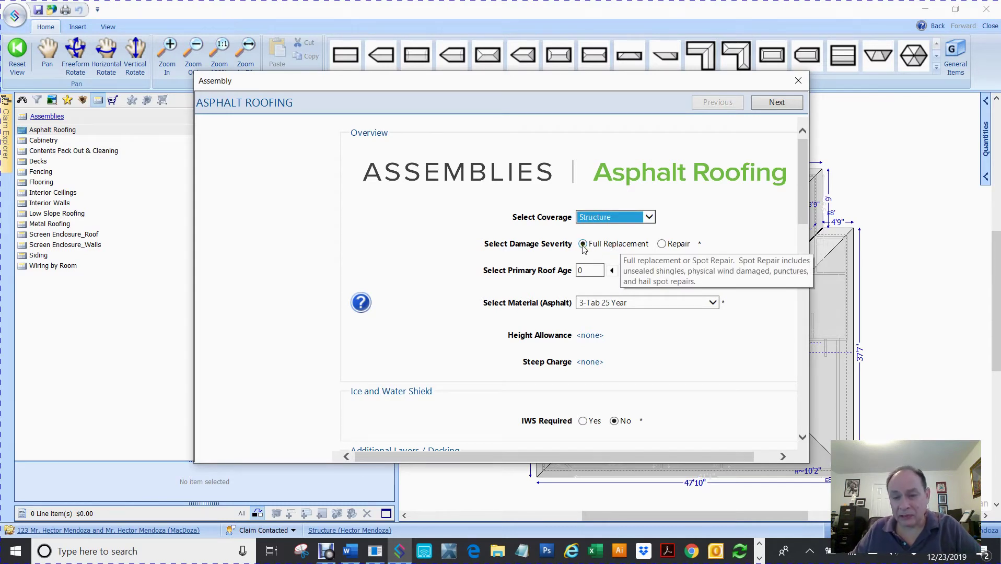
left_click(593, 270)
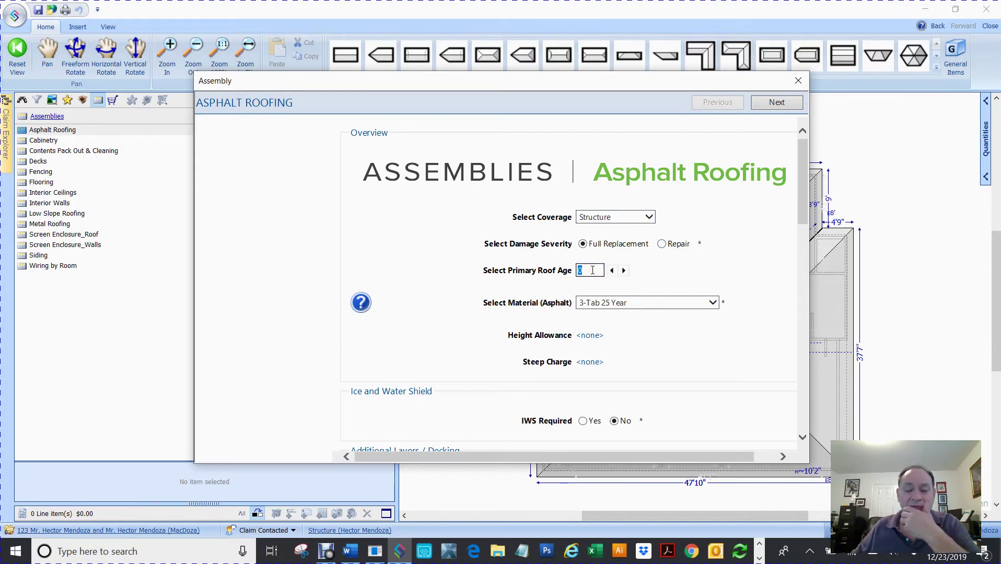
type("7")
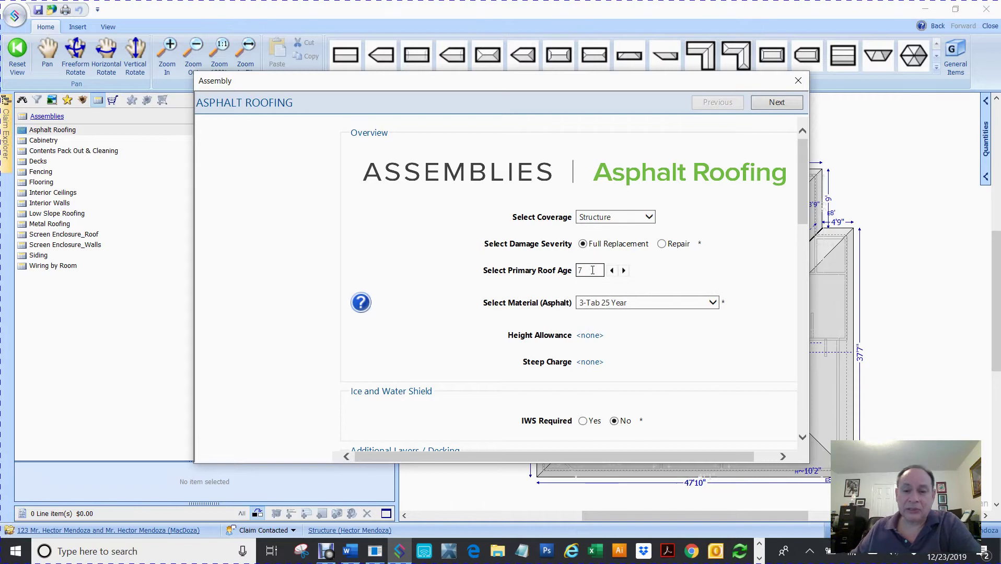
Step: Choose Laminated / Architectural Good as the asphalt material and 2 Story as the height allowance, with no steep charge
left_click(605, 303)
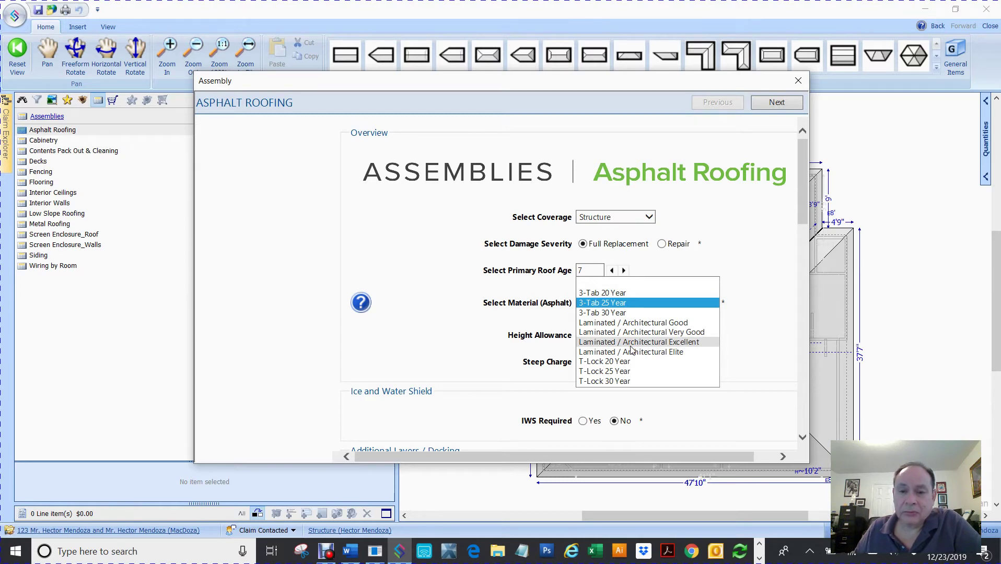
left_click(596, 324)
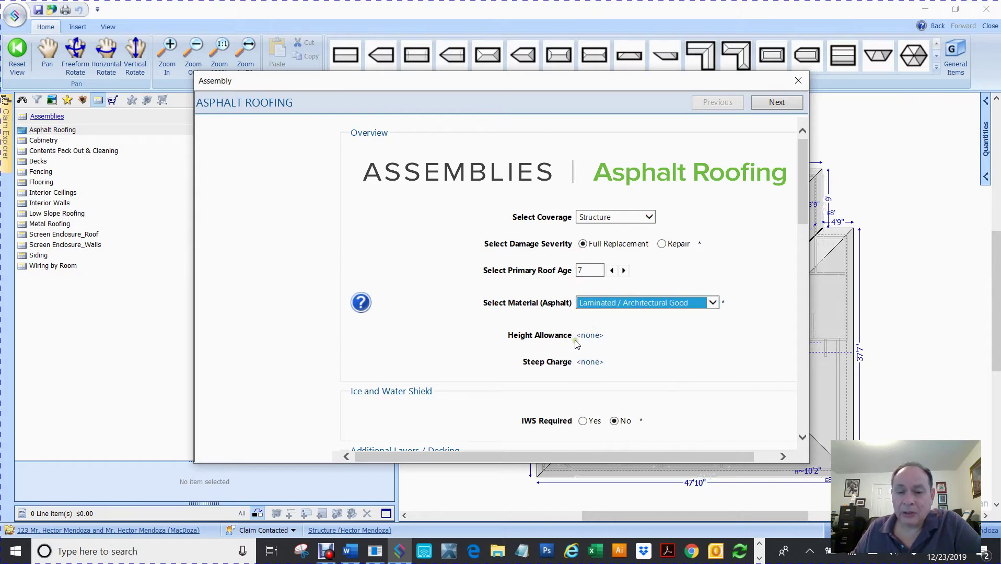
mouse_move(592, 339)
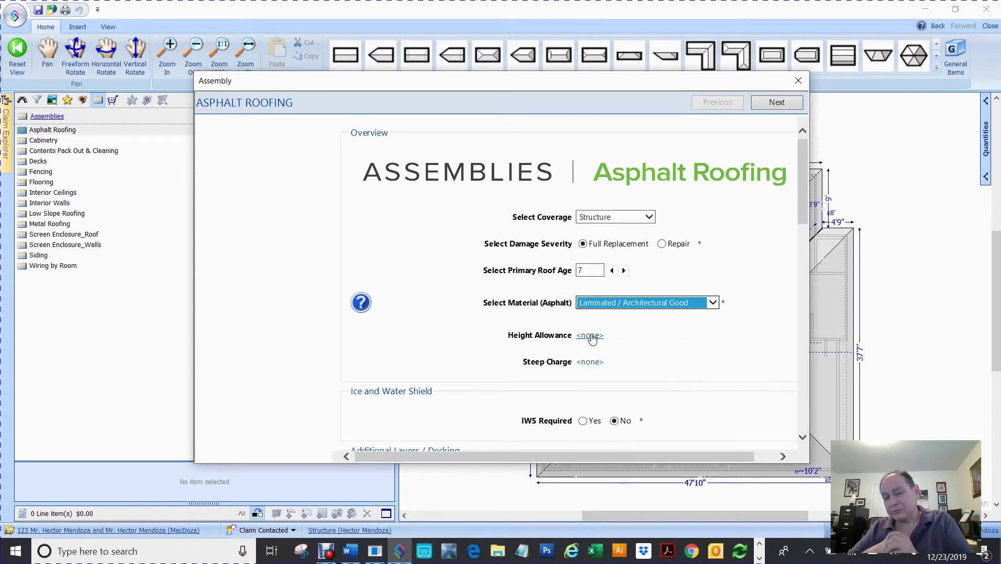
left_click(591, 336)
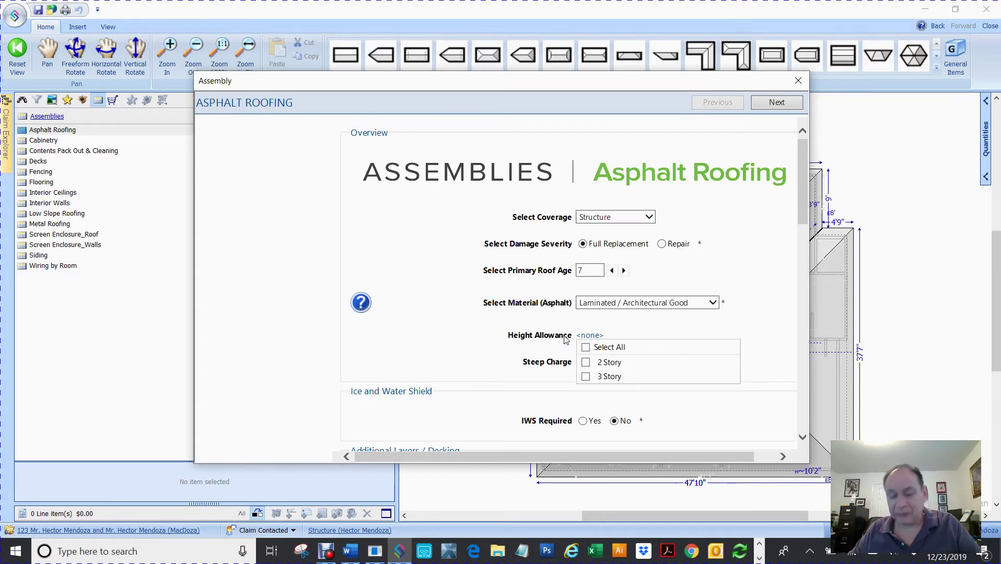
left_click(586, 363)
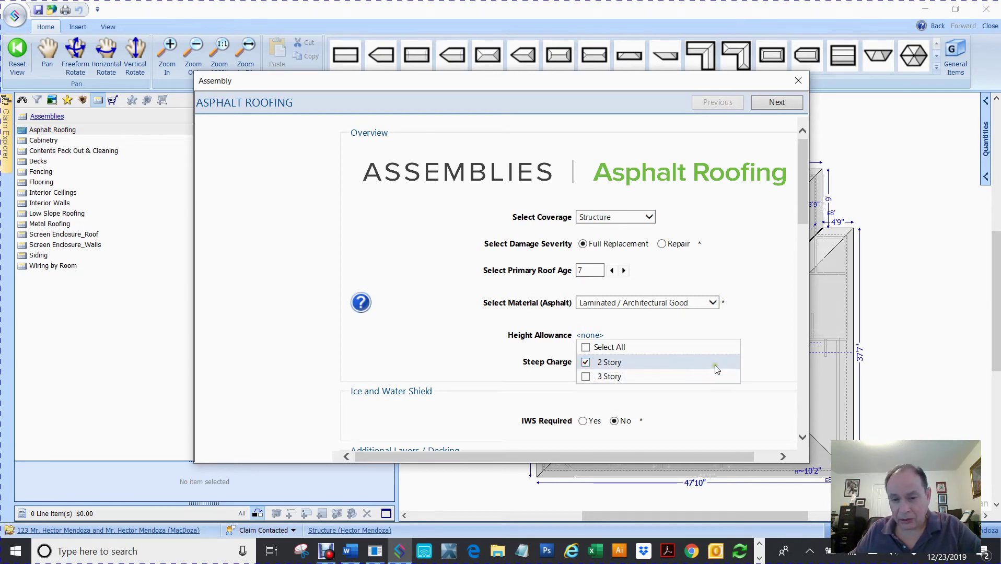
left_click(527, 350)
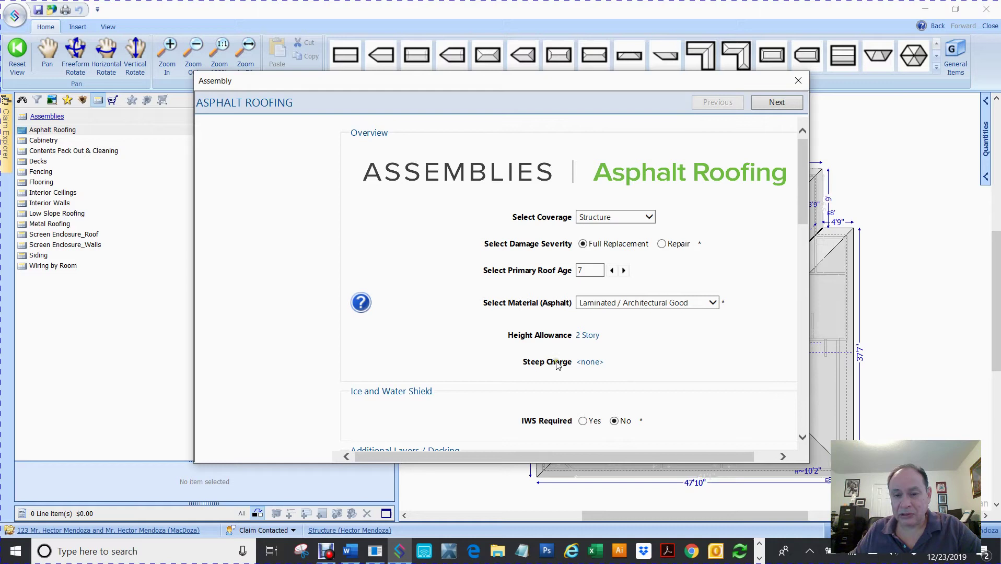
left_click(596, 364)
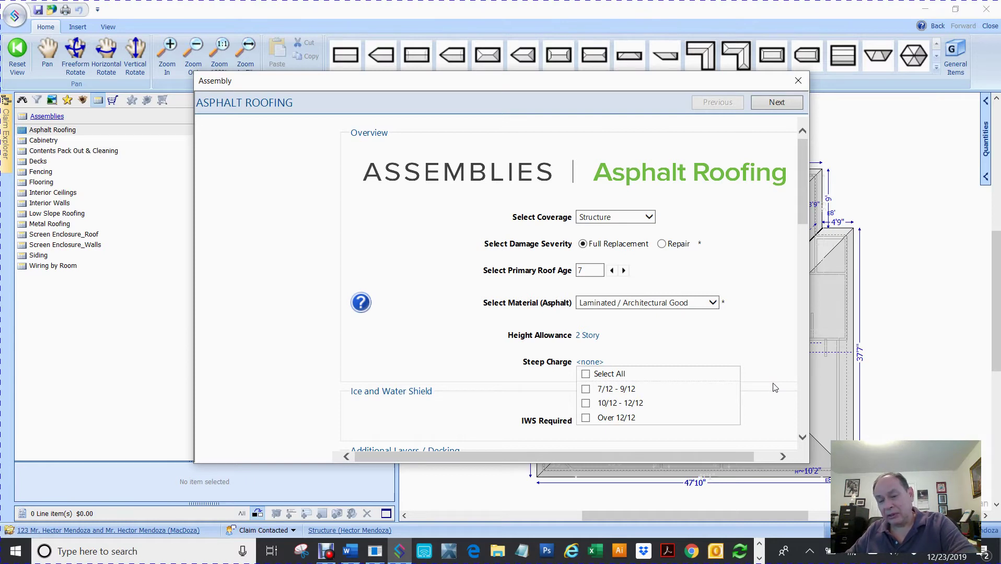
left_click(532, 395)
Step: Mark the ice and water shield as required, with Eaves + Valleys as its area of application
scroll(541, 399, "down", 2)
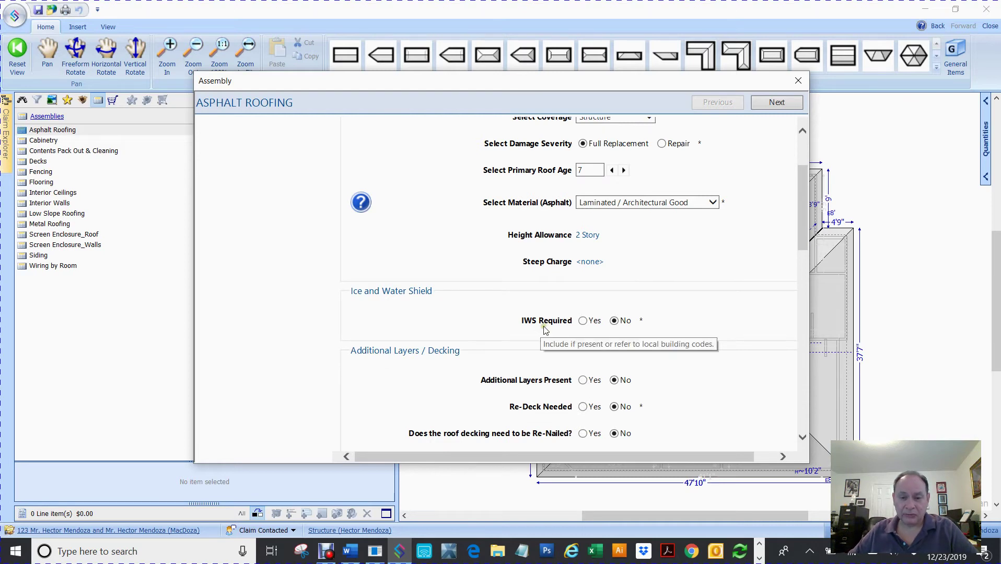
left_click(582, 321)
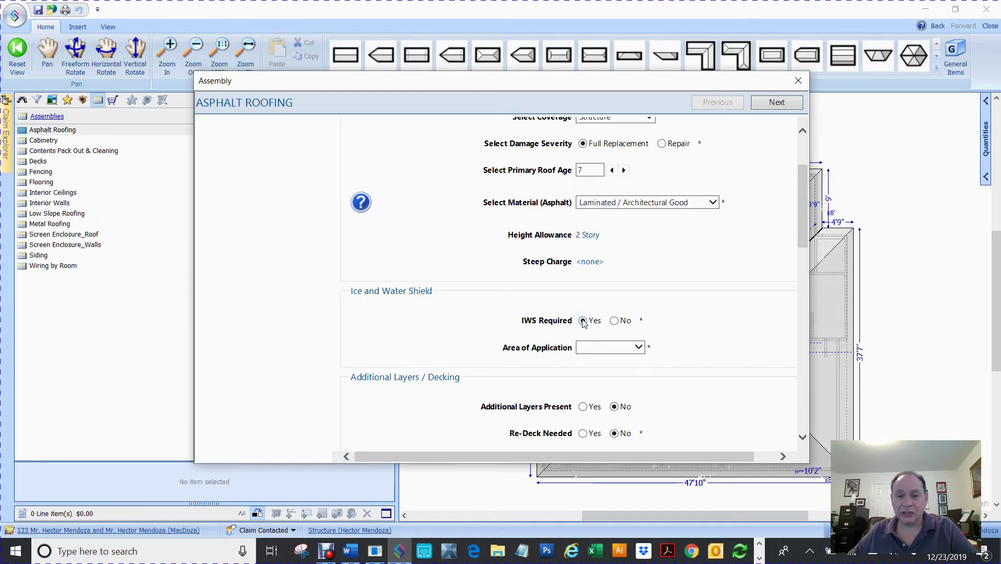
left_click(607, 348)
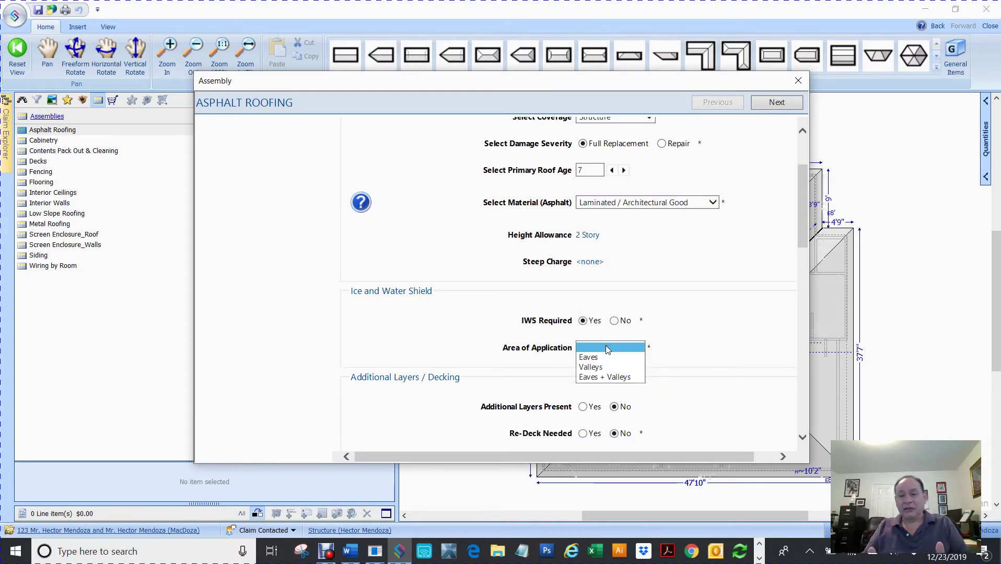
left_click(602, 377)
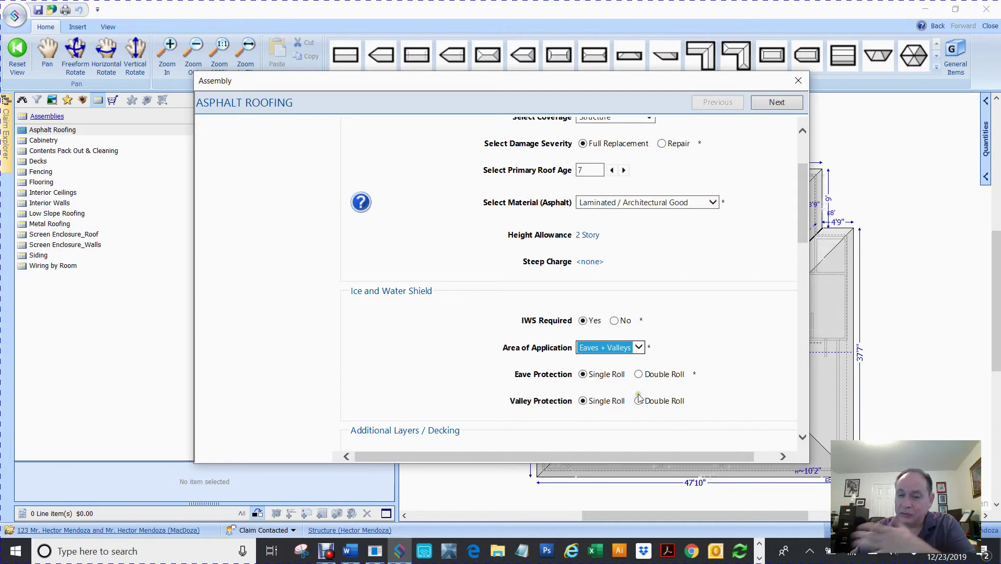
Step: Mark additional roofing layers as present, with 1 asphalt layer
scroll(625, 406, "down", 3)
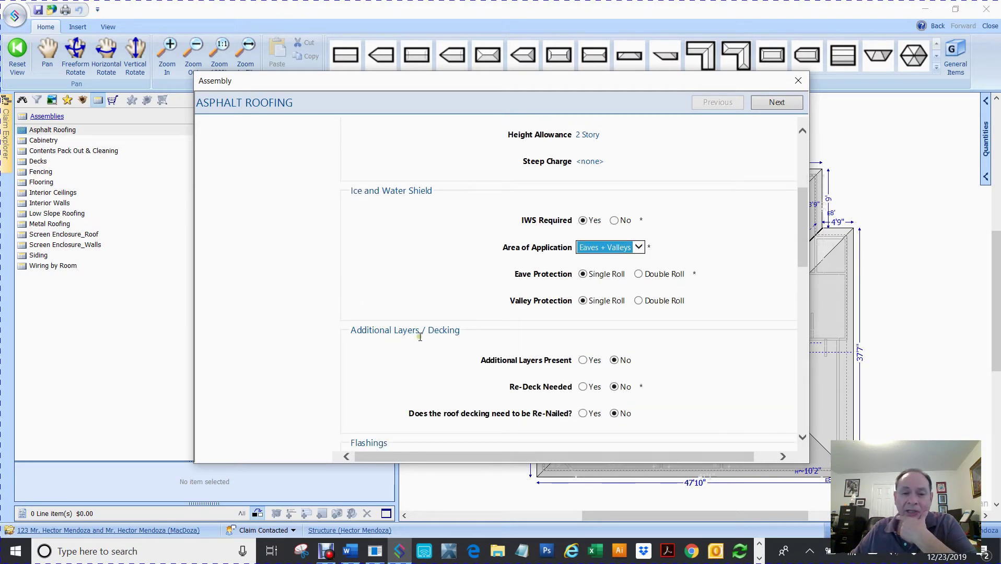
scroll(628, 364, "down", 1)
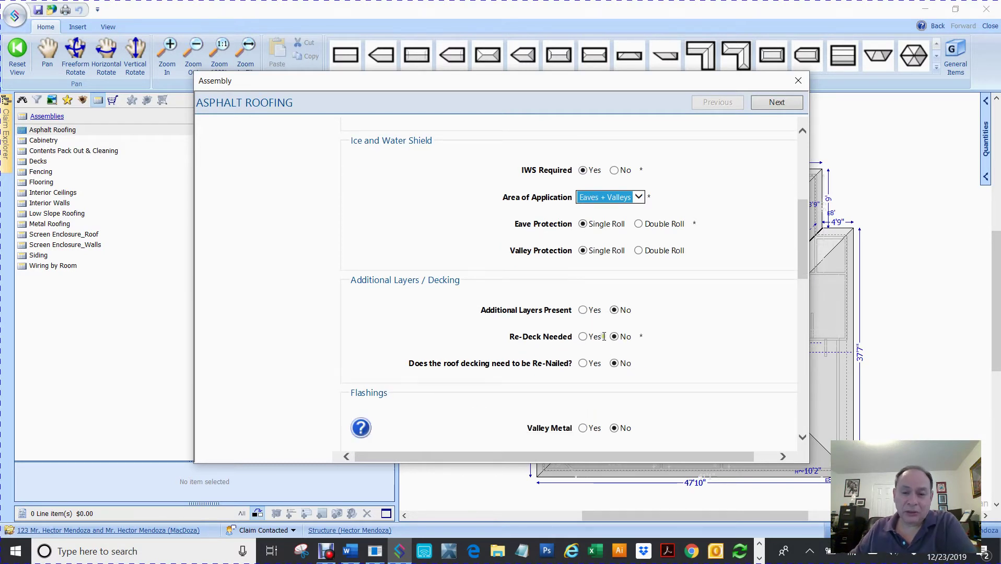
left_click(583, 311)
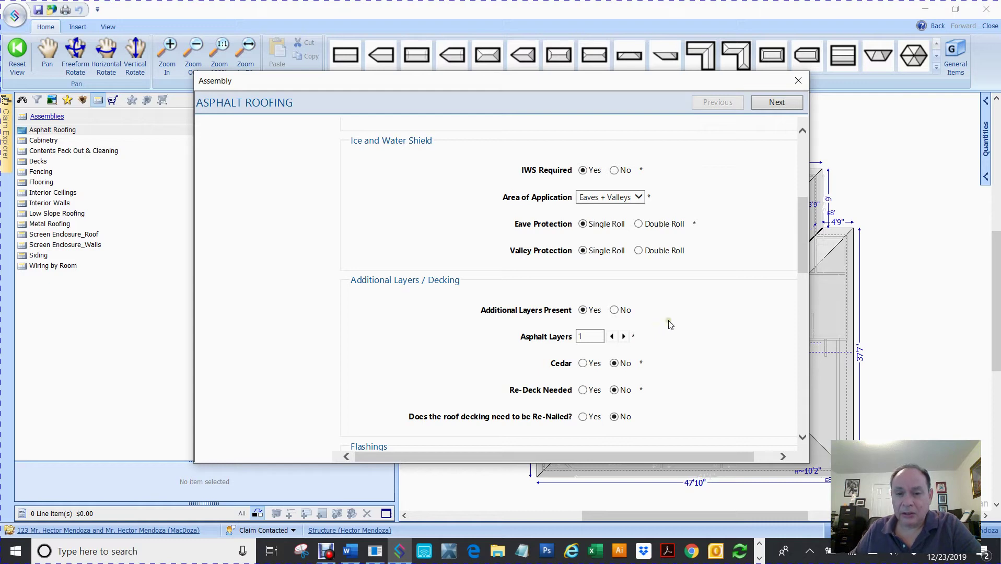
left_click_drag(804, 237, 803, 259)
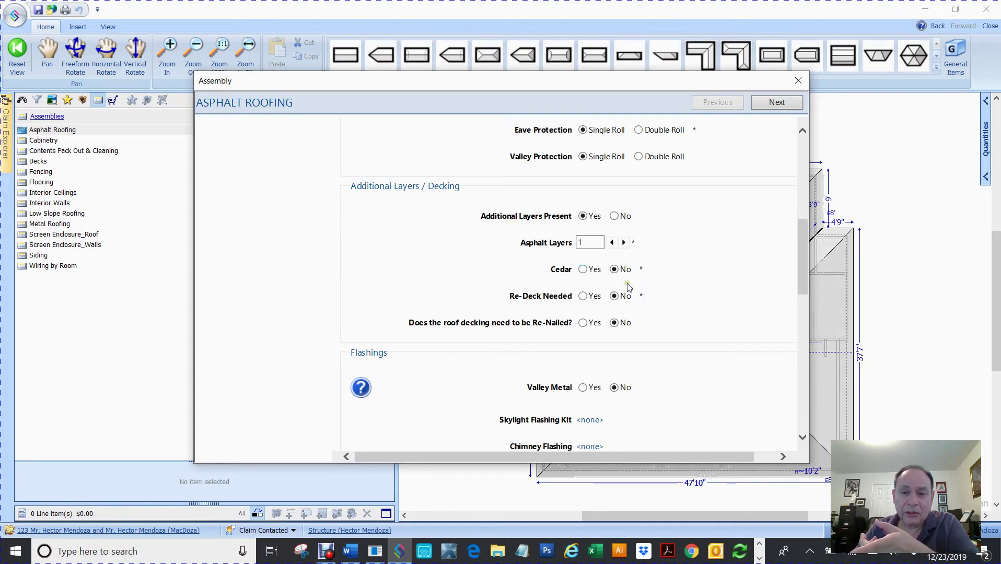
left_click(586, 244)
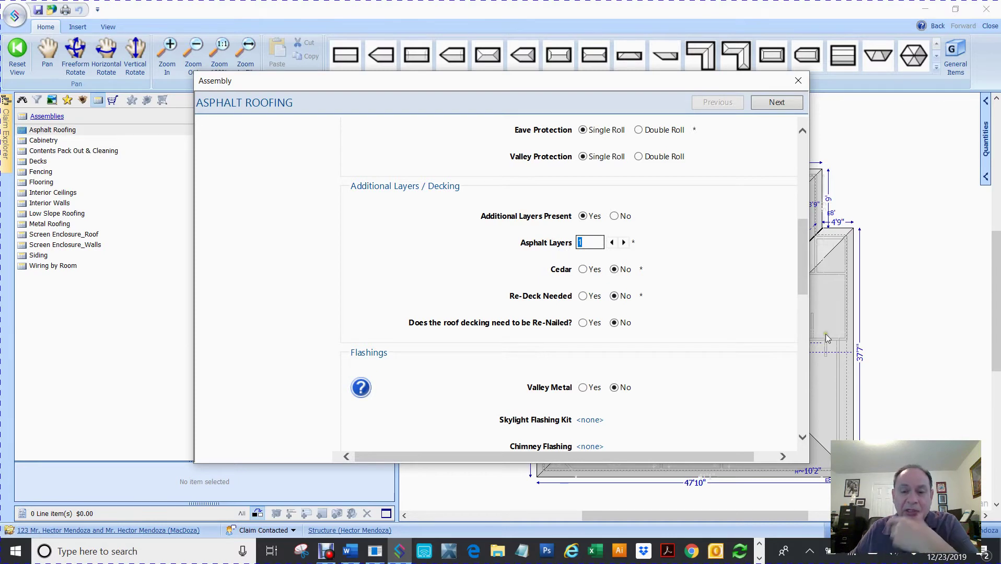
left_click(582, 274)
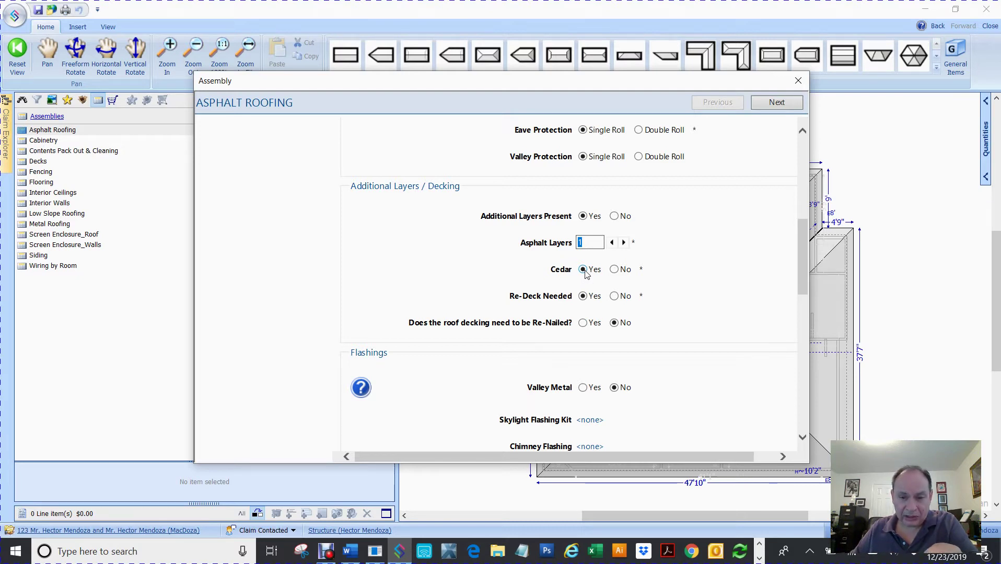
left_click(614, 269)
left_click(615, 297)
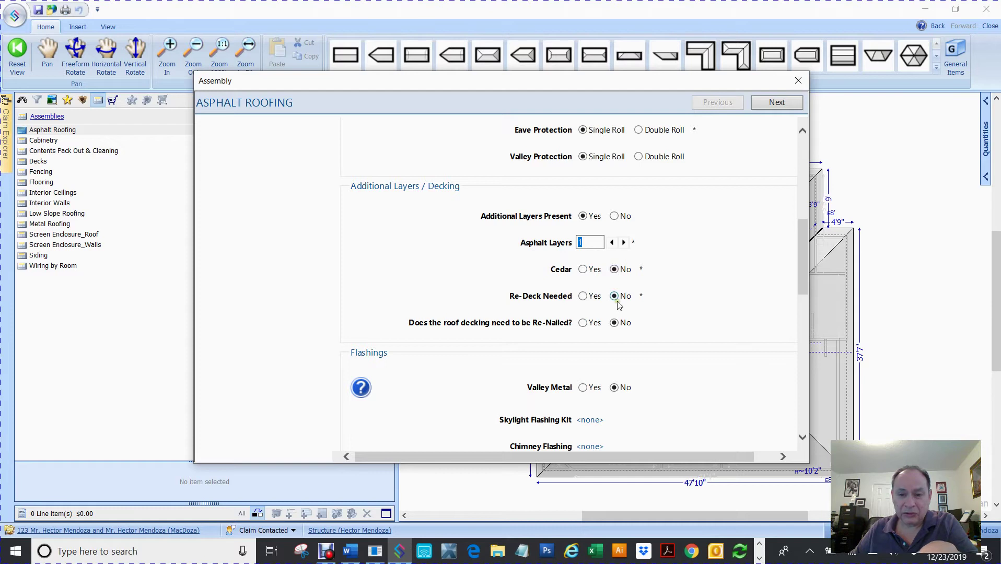
Step: Set the skylight flashing kit to 2 of the Medium size in the Flashings section
scroll(728, 297, "down", 5)
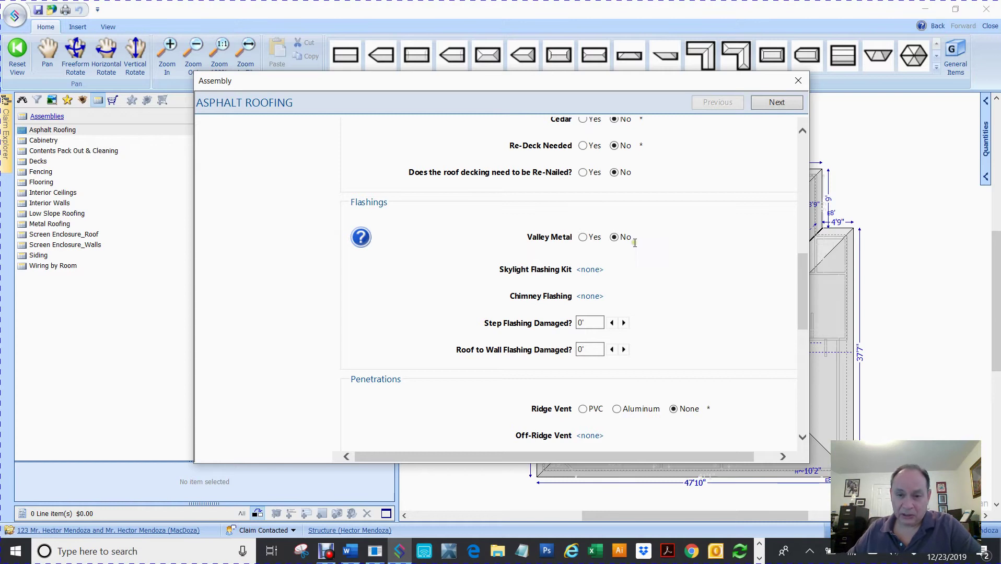
mouse_move(634, 240)
mouse_move(604, 275)
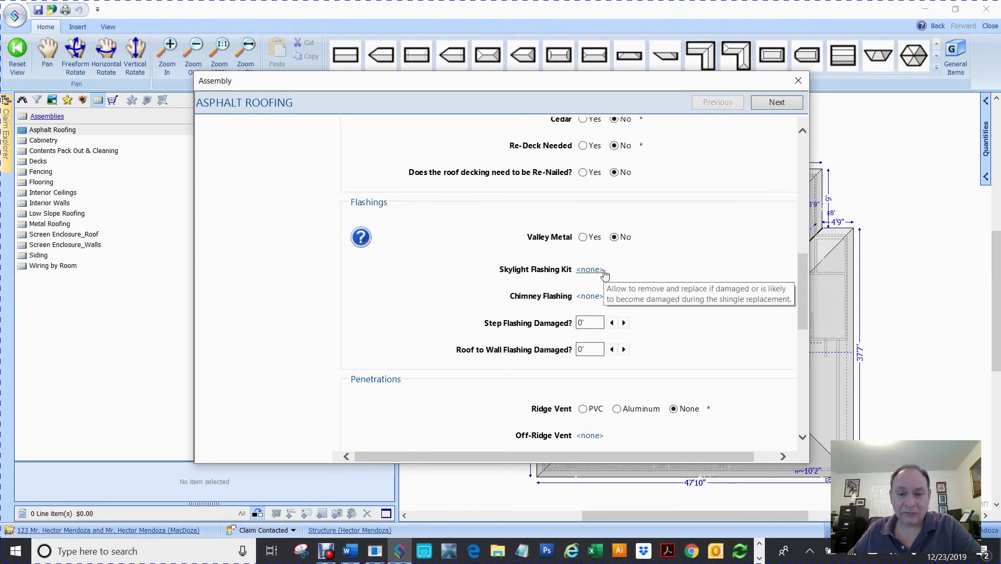
left_click(598, 272)
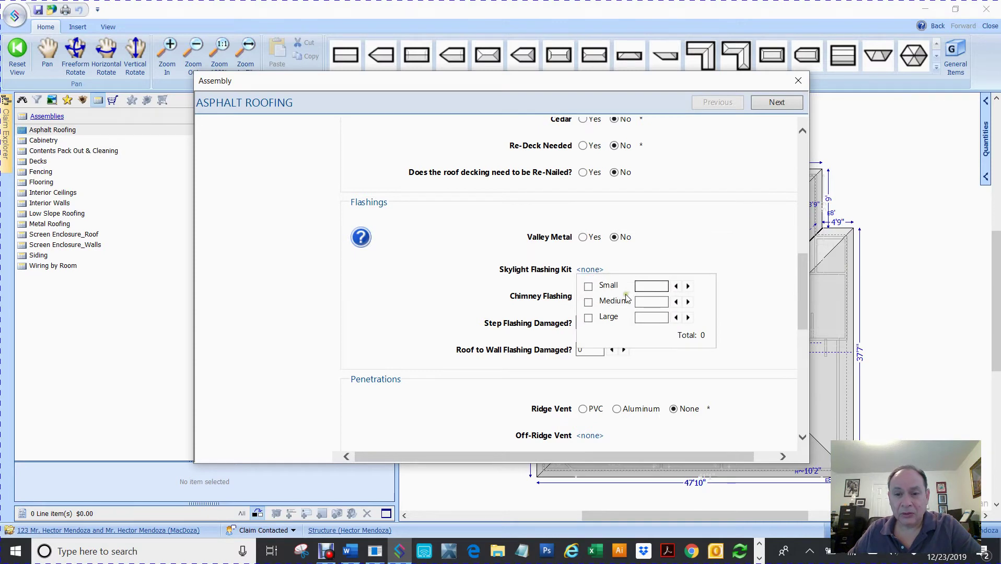
left_click(589, 303)
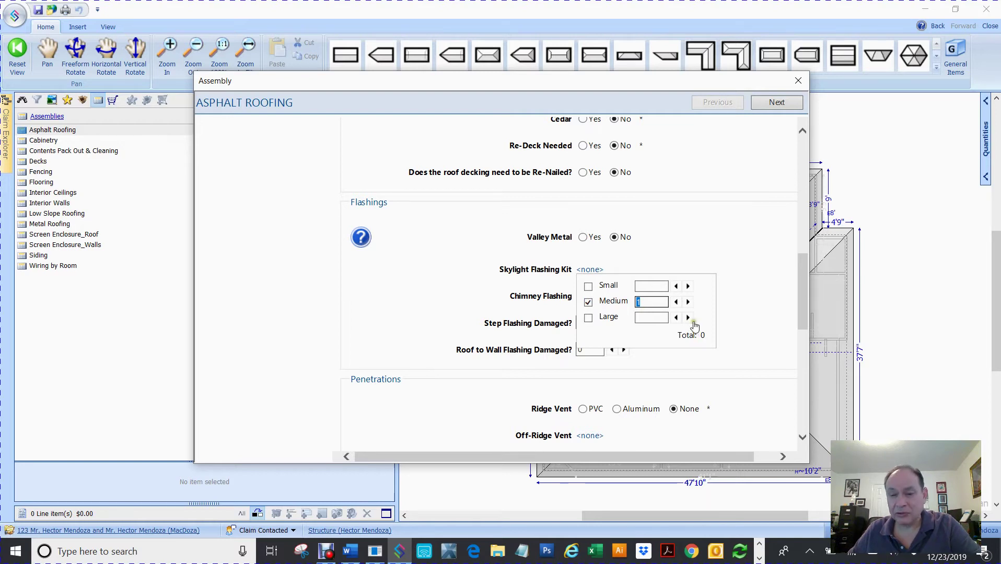
type("2")
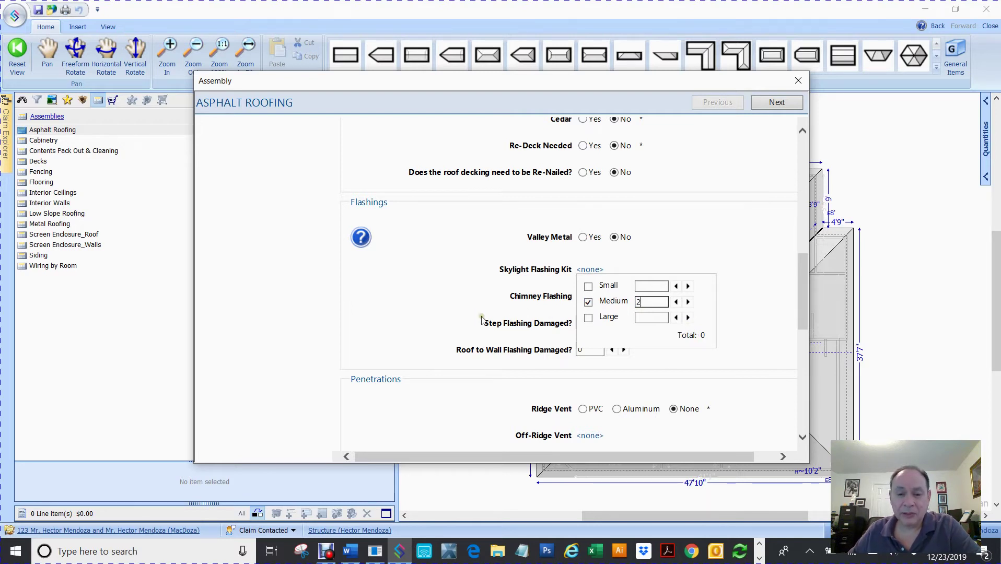
left_click(518, 329)
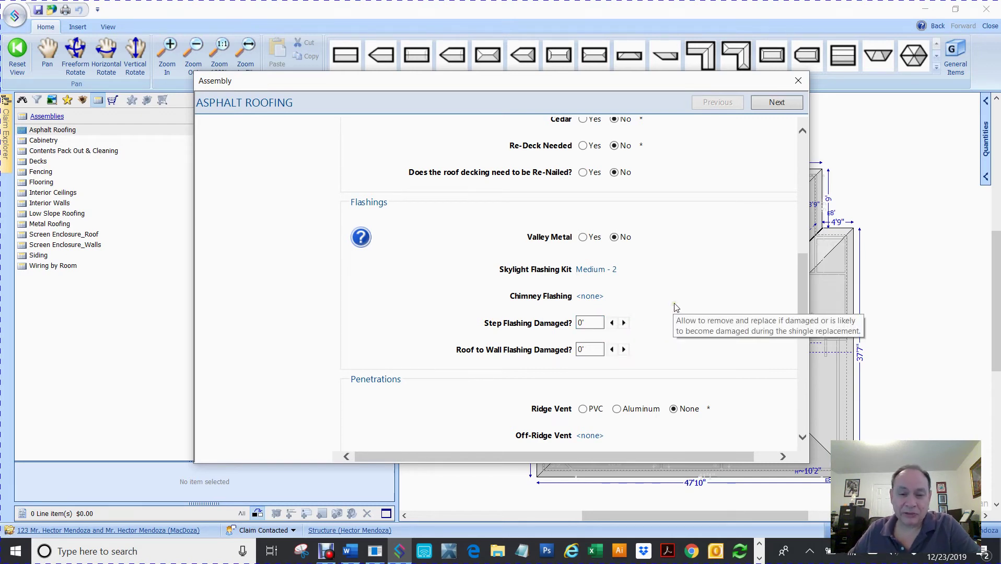
scroll(675, 308, "down", 2)
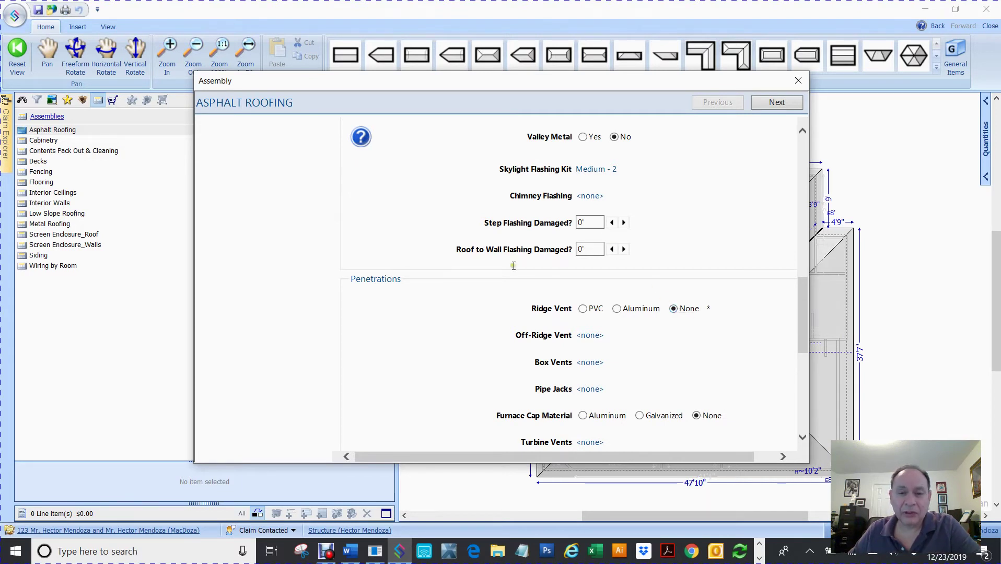
scroll(528, 275, "down", 1)
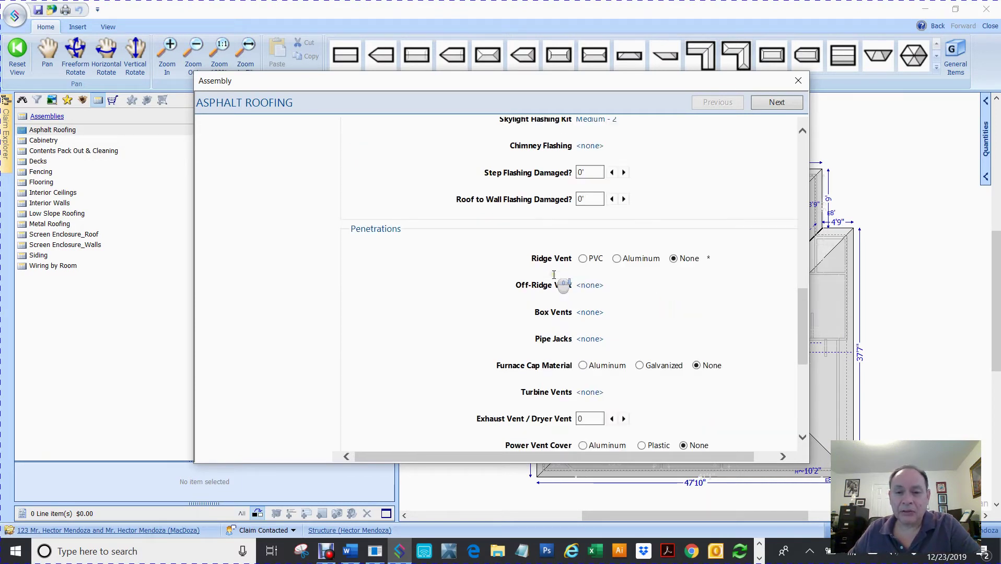
left_click(580, 282)
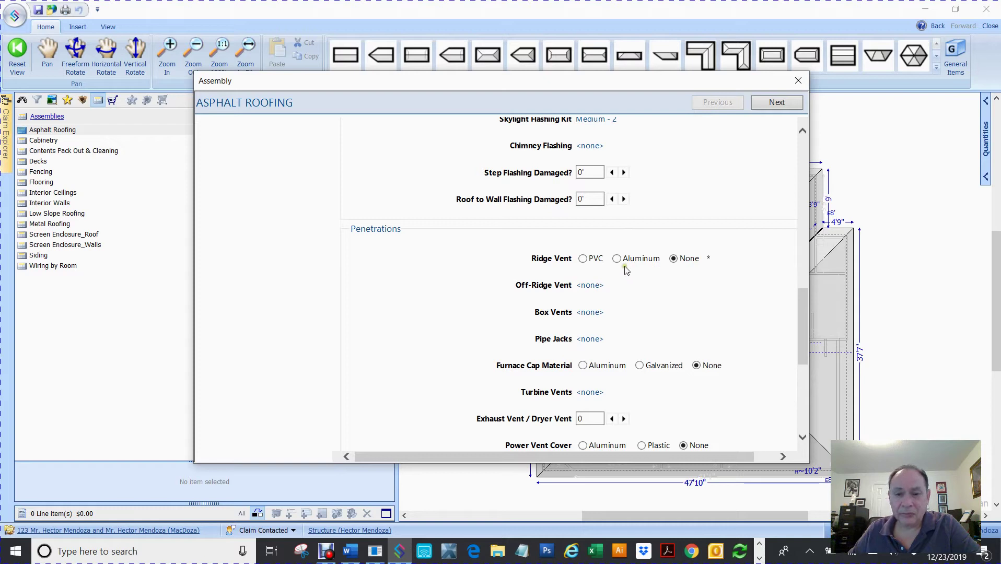
scroll(627, 270, "down", 2)
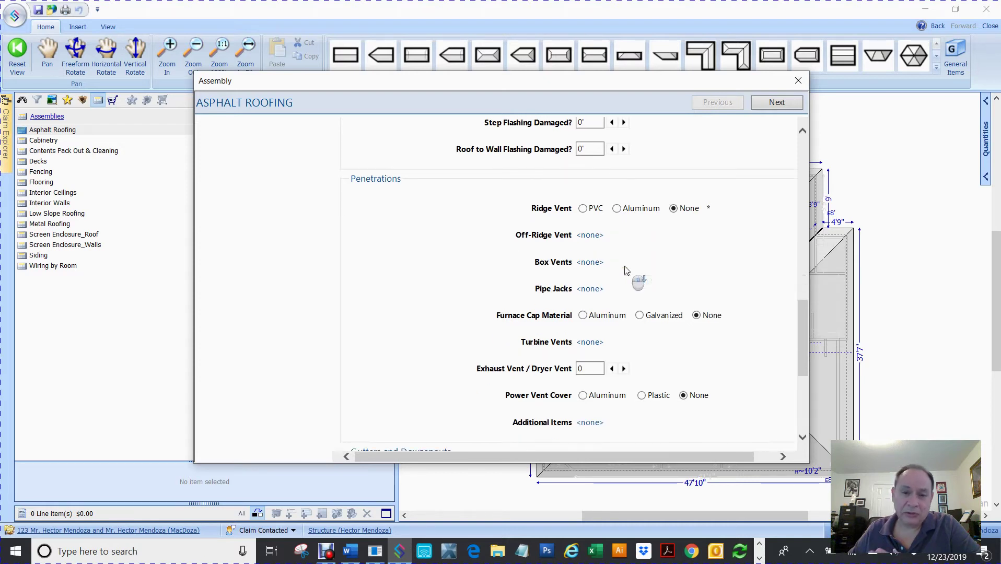
left_click(583, 208)
left_click(617, 208)
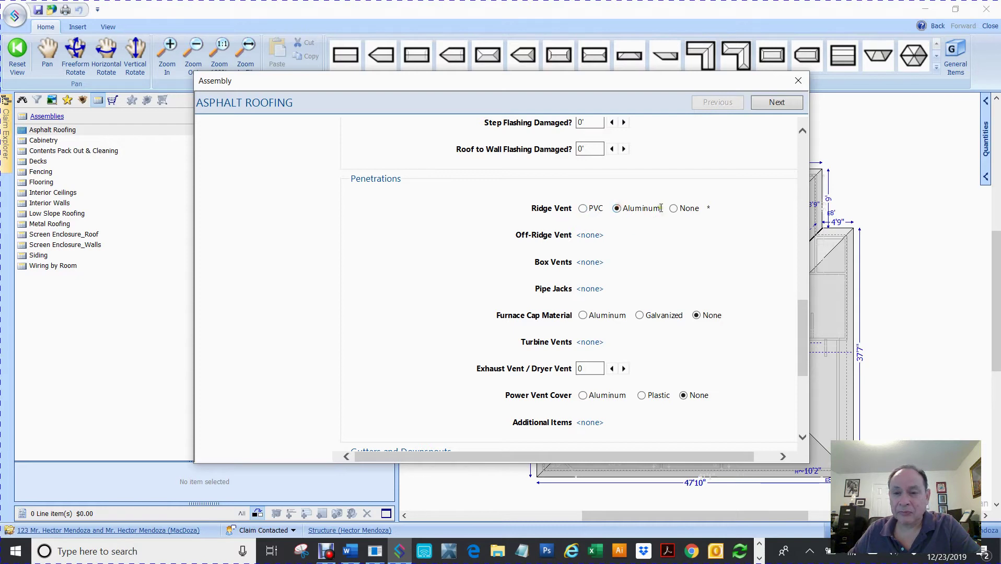
left_click(673, 208)
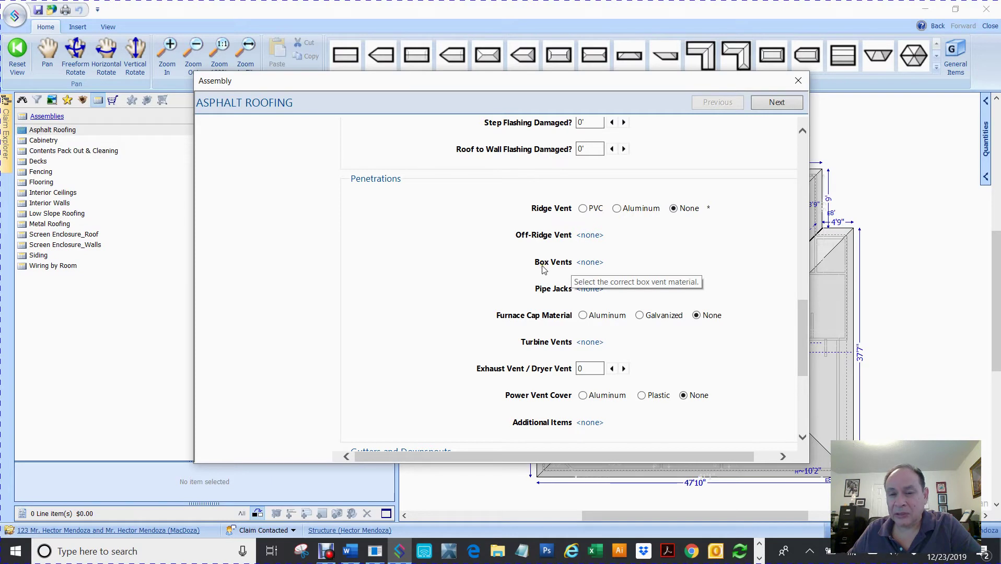
Step: Enter 4 aluminum box vents and 5 galvanized pipe jacks under Penetrations
left_click(594, 265)
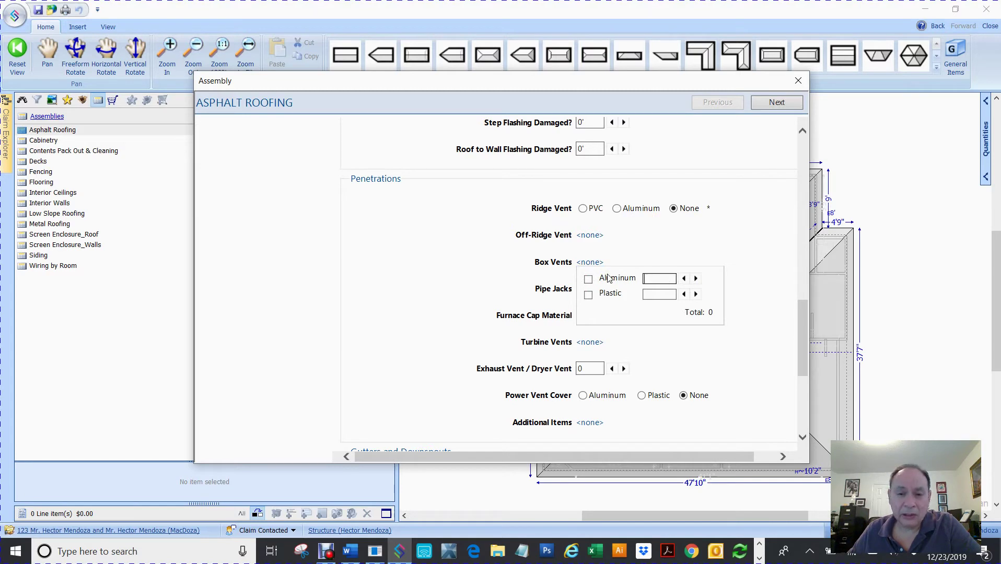
left_click(587, 281)
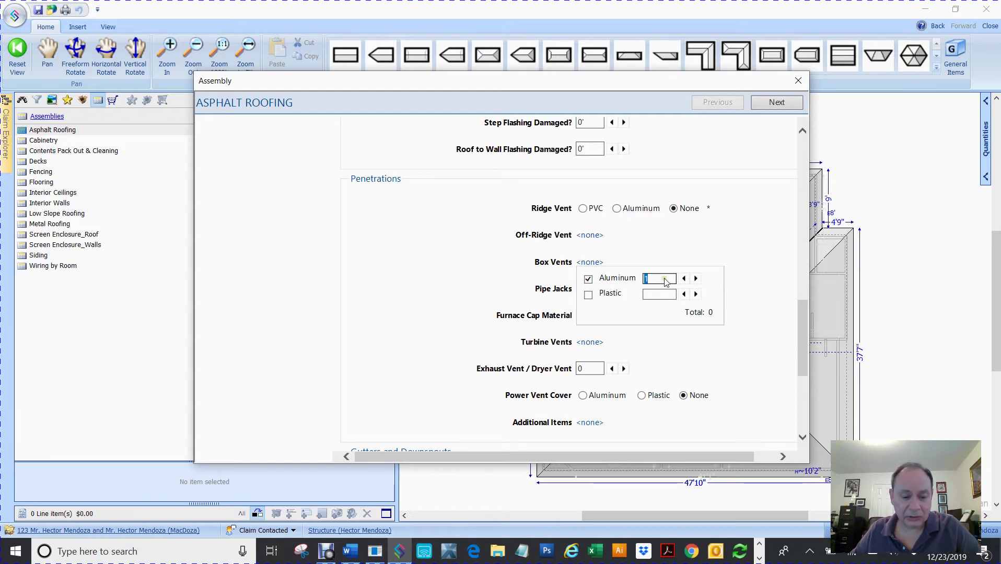
type("4")
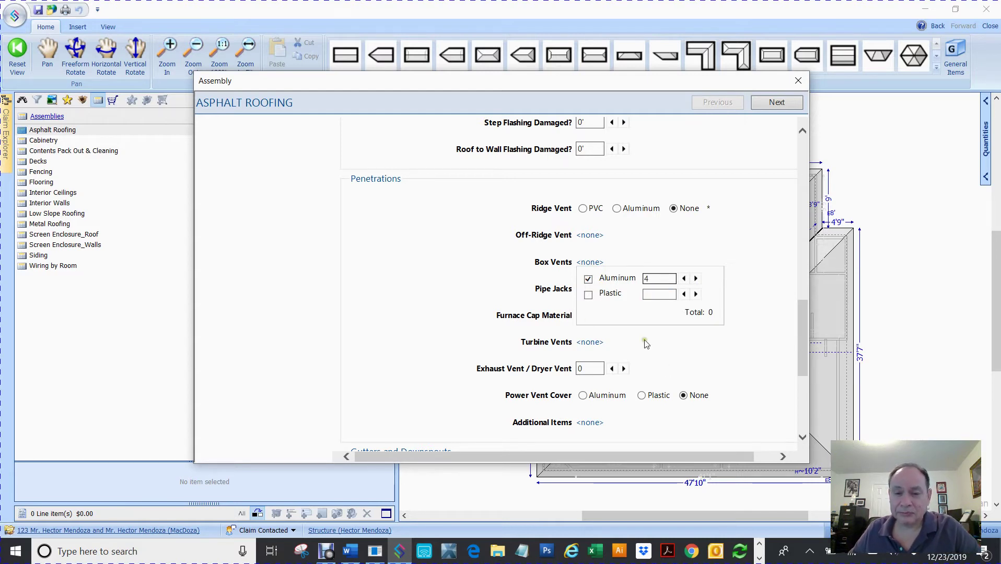
left_click(512, 290)
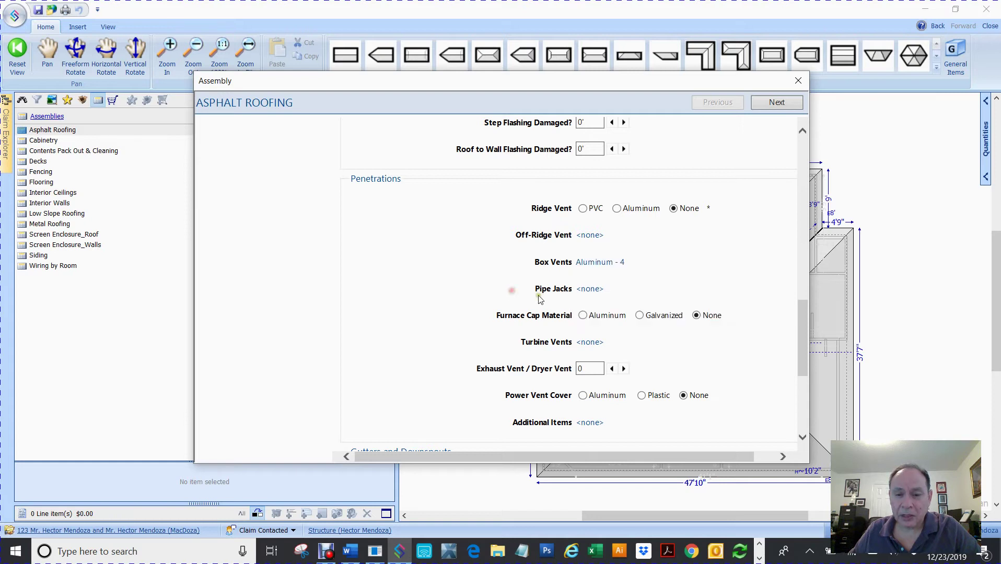
left_click(590, 289)
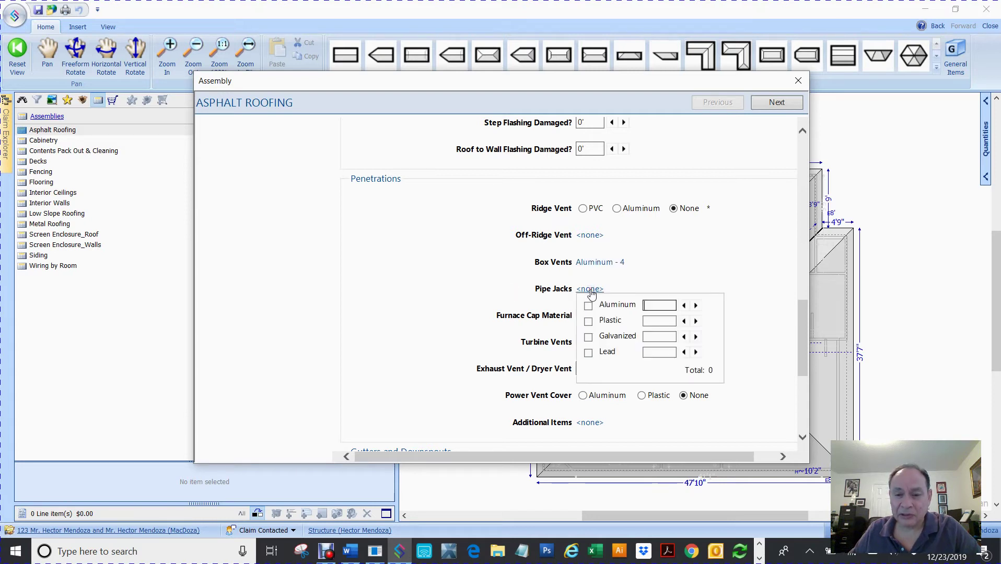
left_click(588, 337)
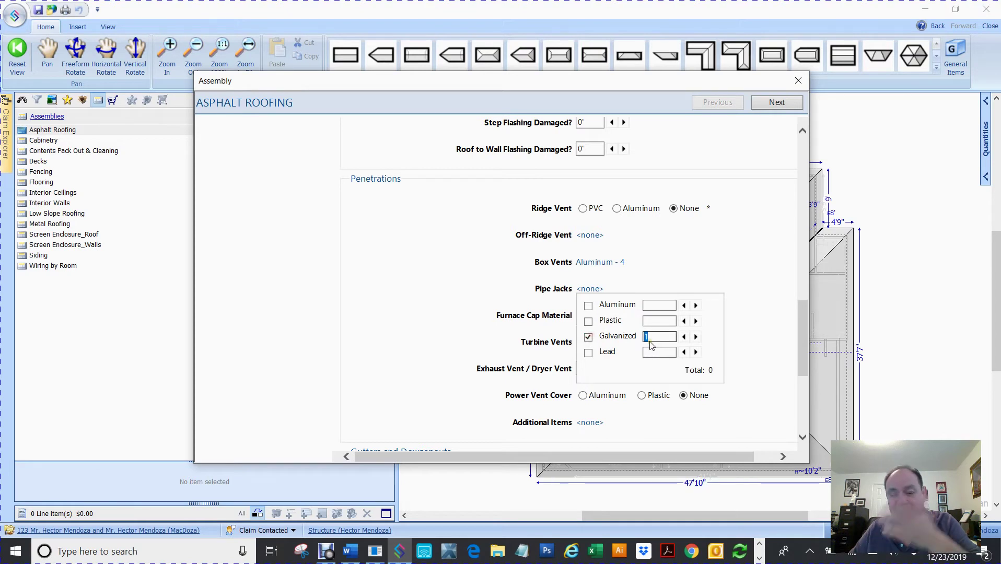
type("5")
left_click(449, 334)
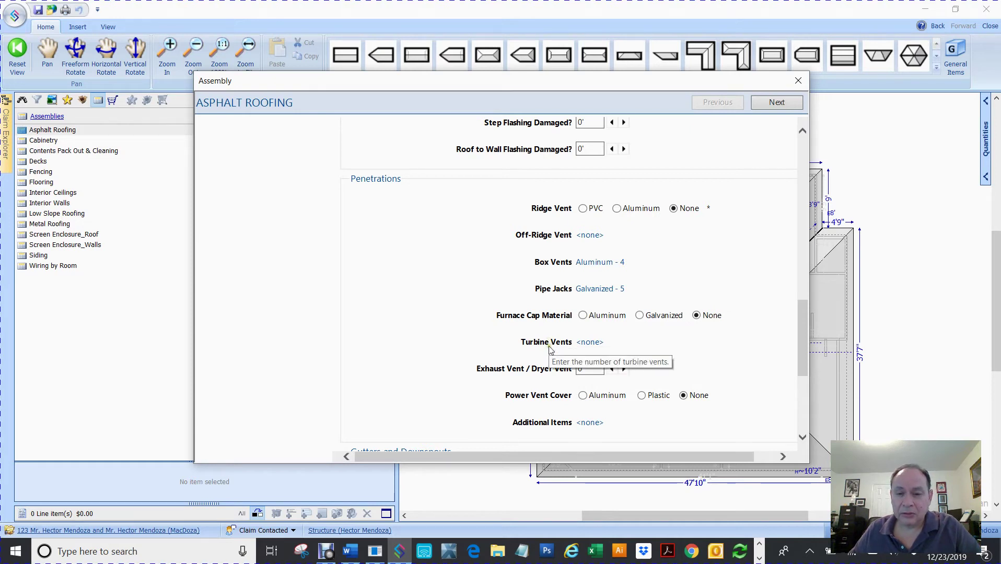
Step: Enter 2 Medium - 12" turbine vents and 1 exhaust / dryer vent under Penetrations
left_click(591, 342)
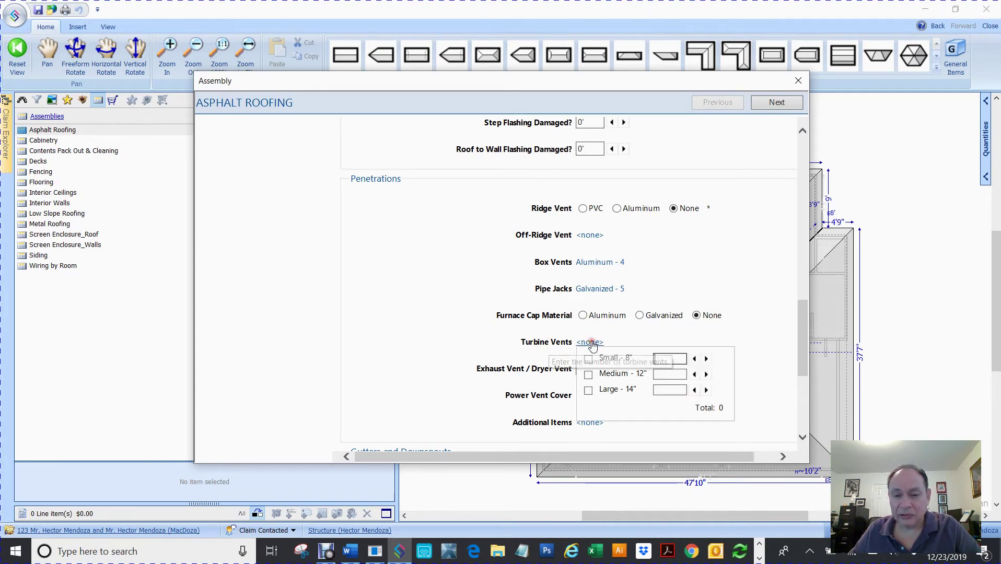
left_click(588, 375)
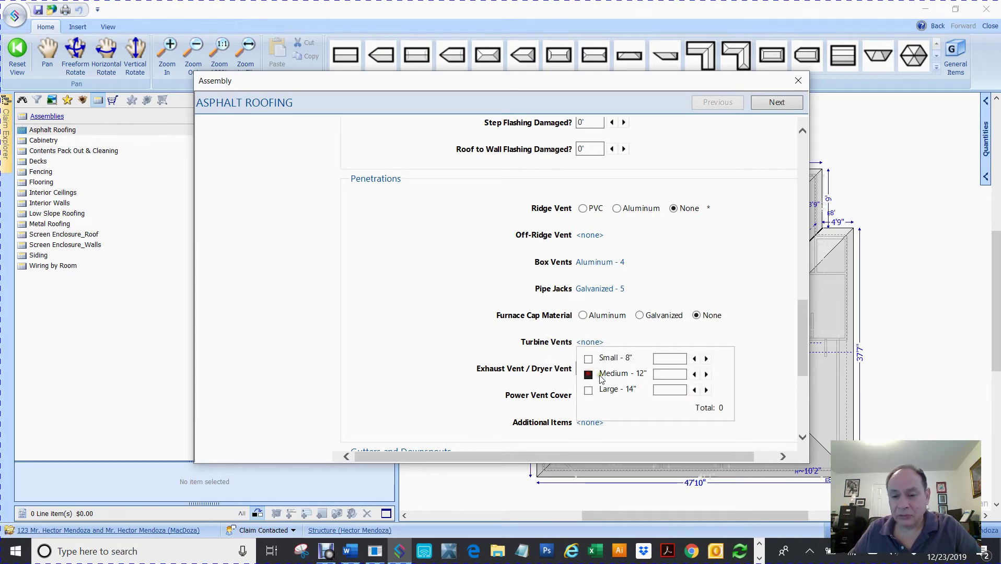
left_click(666, 372)
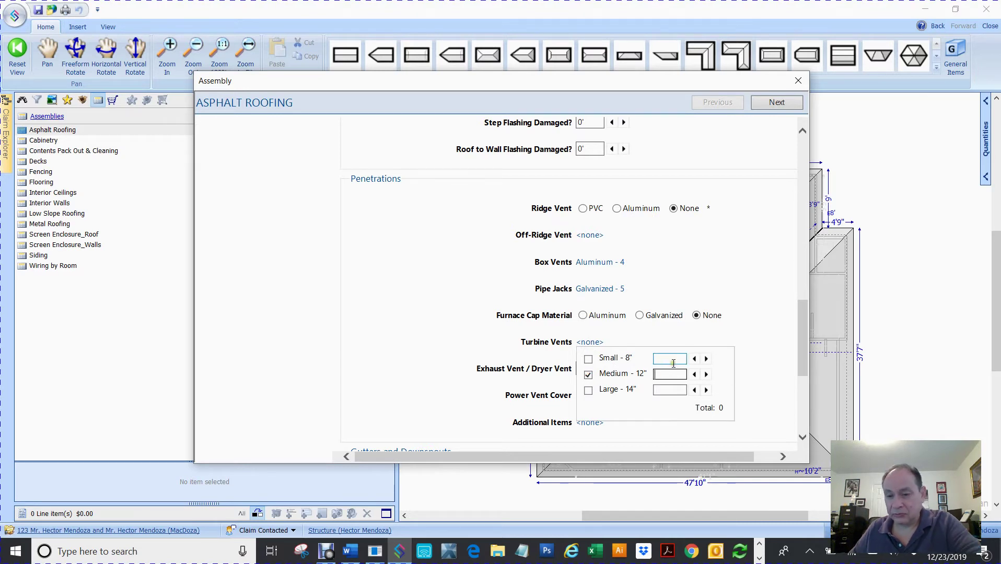
left_click(442, 330)
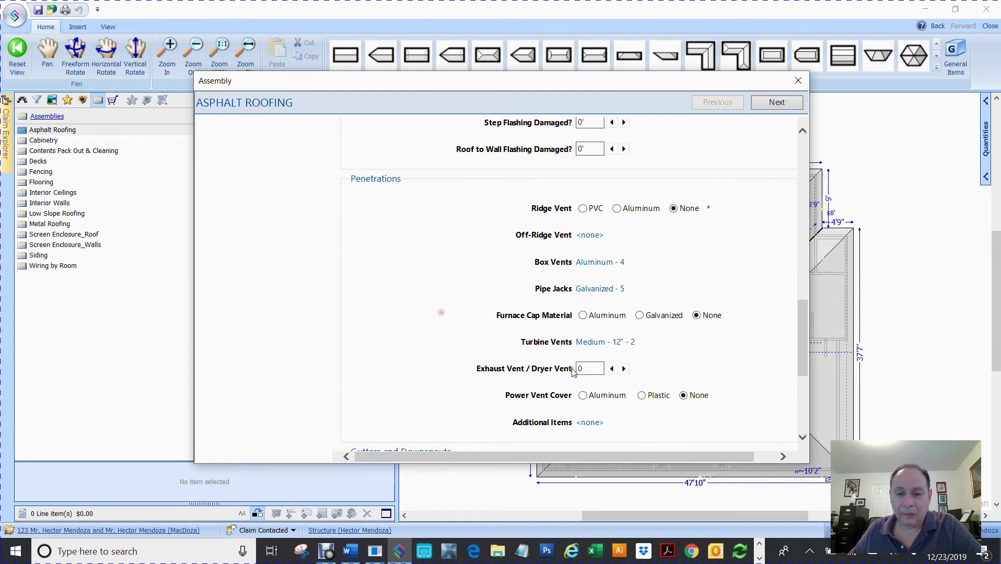
scroll(570, 371, "down", 1)
mouse_move(564, 355)
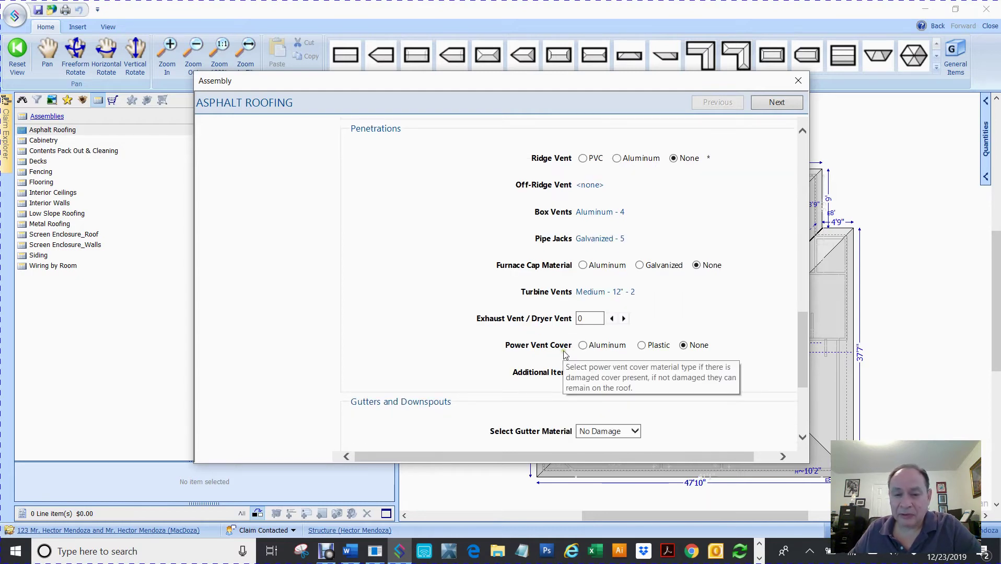
mouse_move(530, 322)
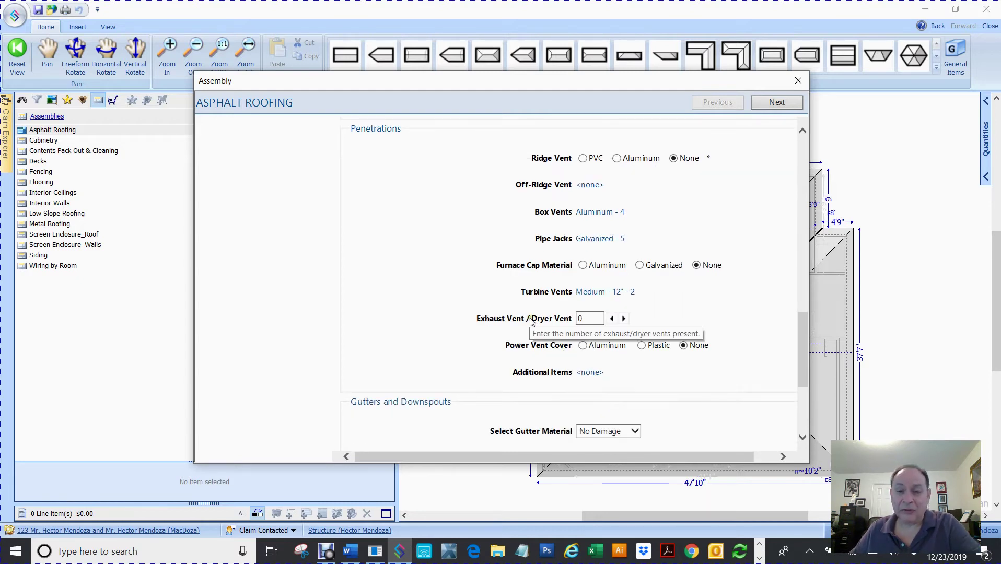
left_click(586, 319)
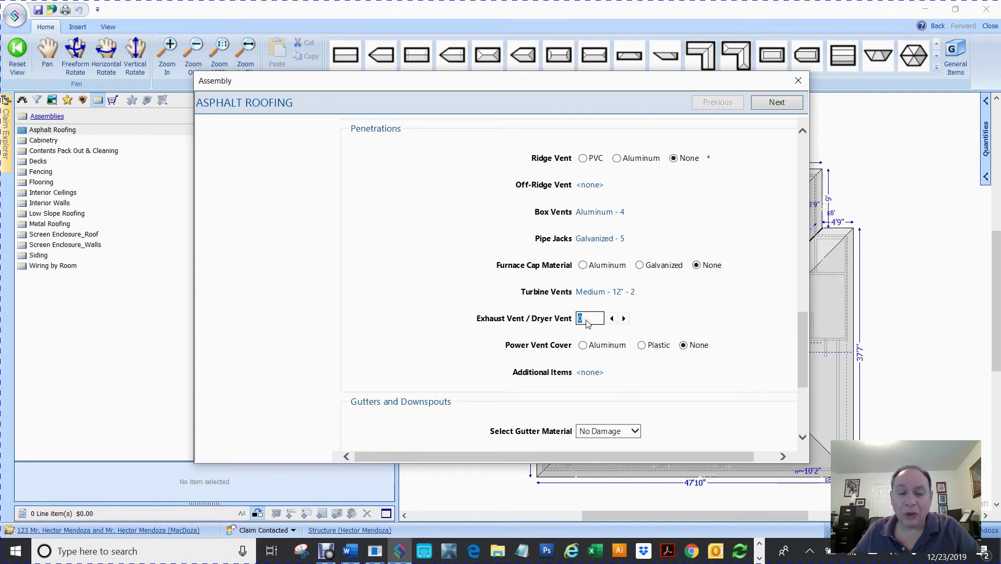
mouse_move(559, 356)
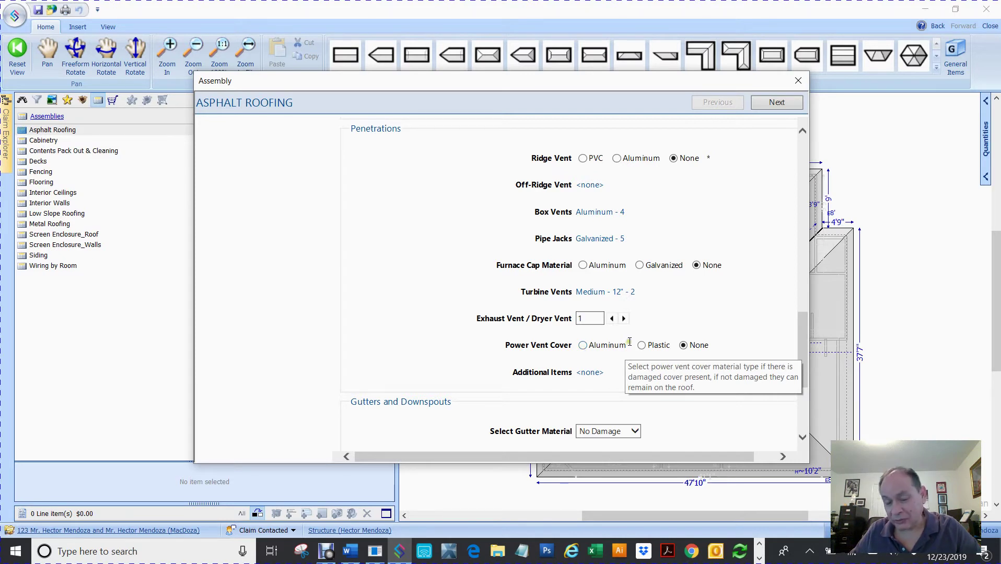
Step: Choose Aluminum as the power vent cover material and enter 3 covers of the Medium - 6.25" size
left_click(583, 346)
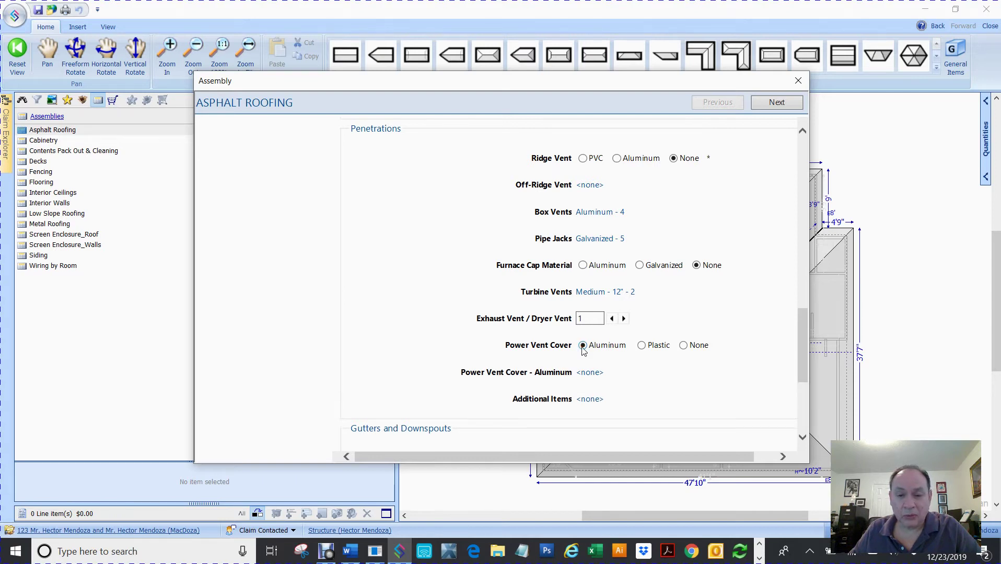
scroll(623, 351, "down", 3)
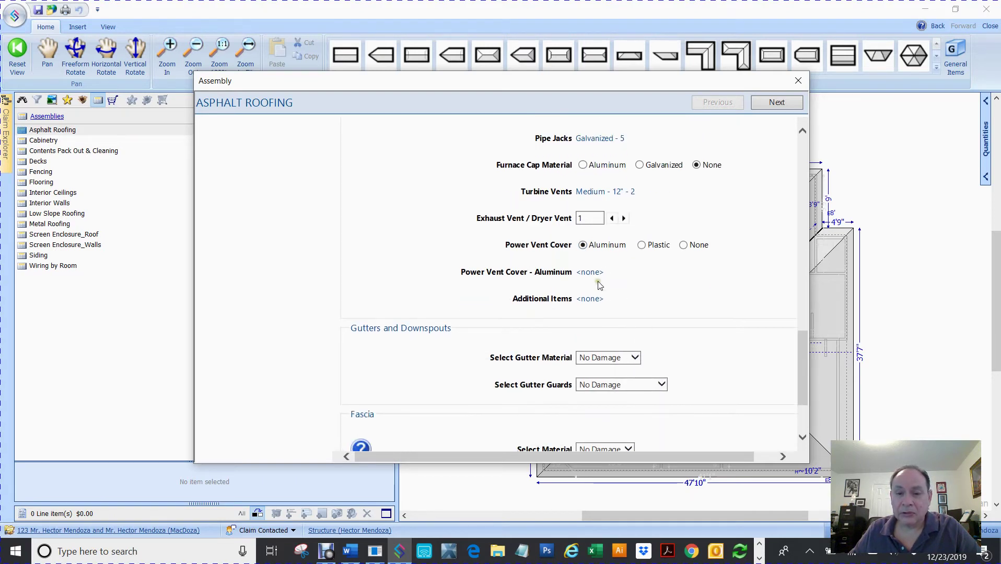
left_click(587, 272)
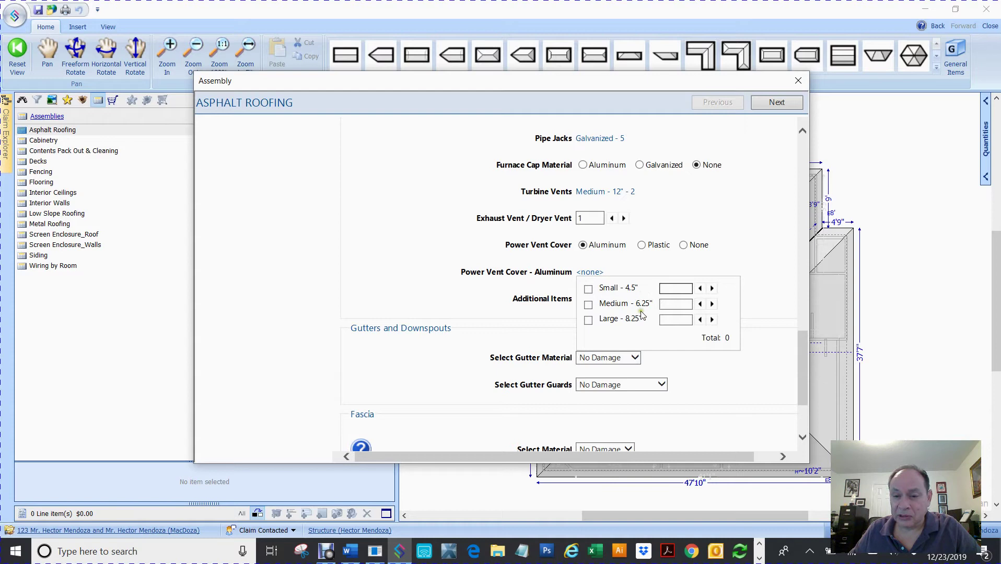
left_click(589, 305)
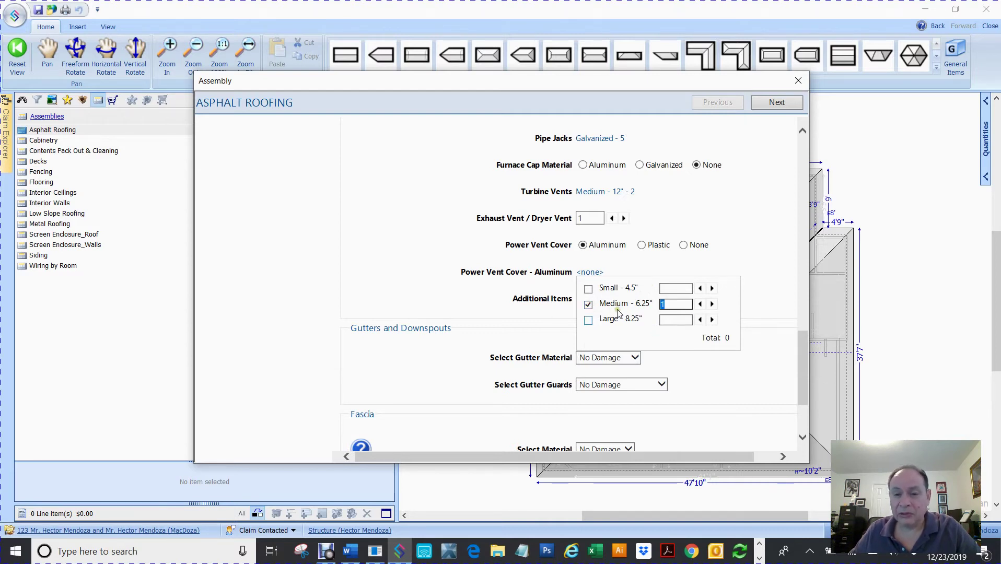
type("3")
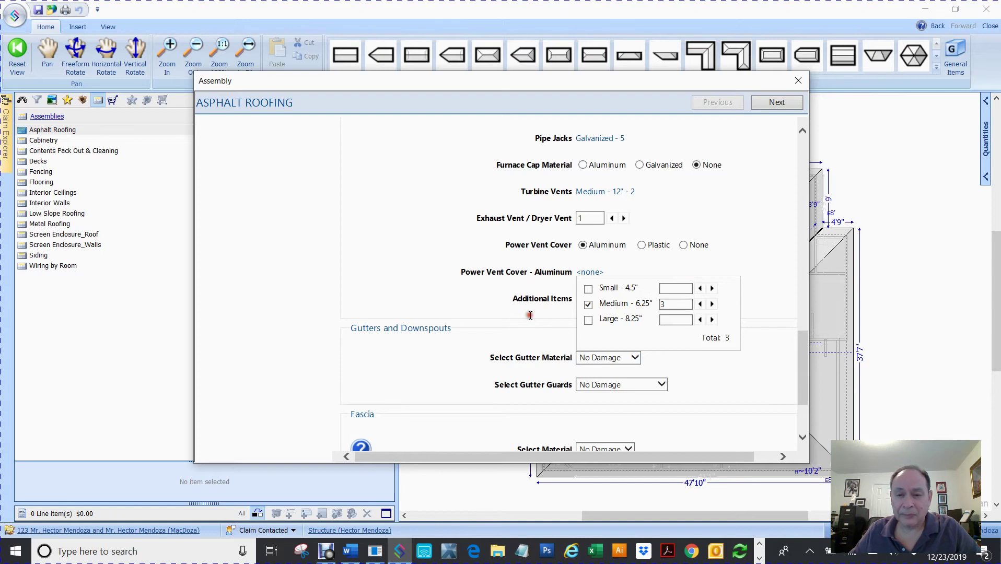
scroll(528, 315, "up", 1)
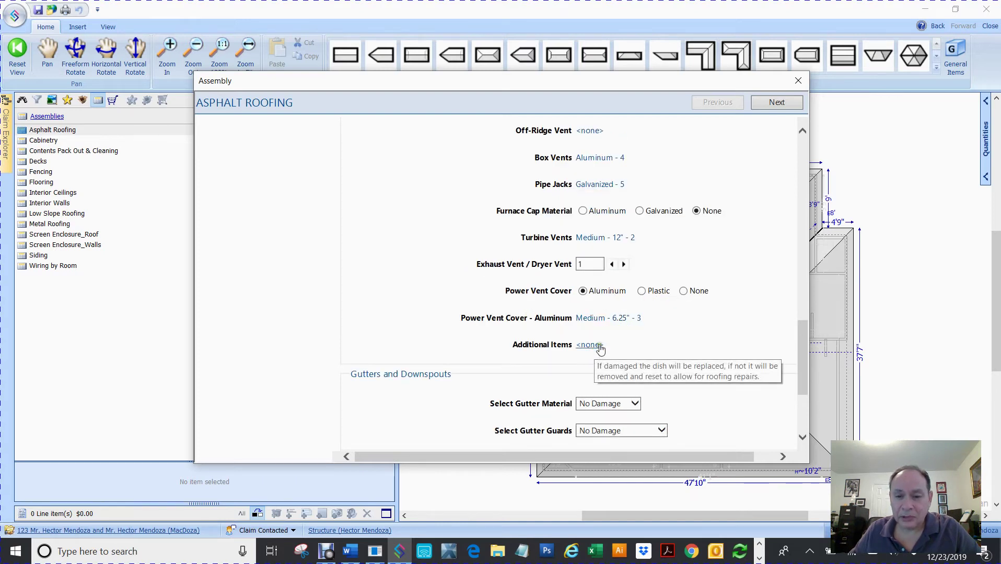
Step: Add one Remove & Reset Satellite Dish under the Penetrations' Additional Items
scroll(591, 356, "down", 2)
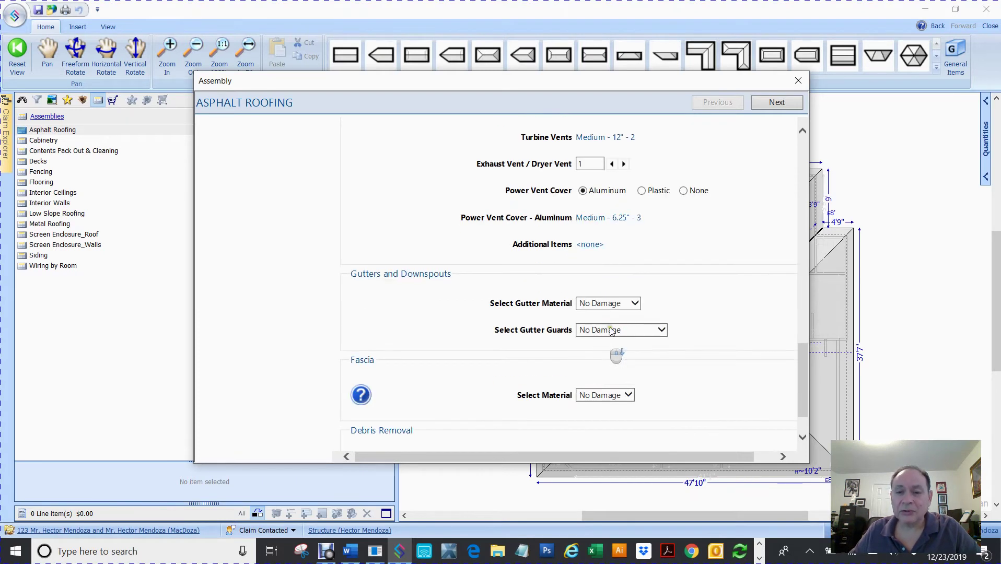
left_click(594, 246)
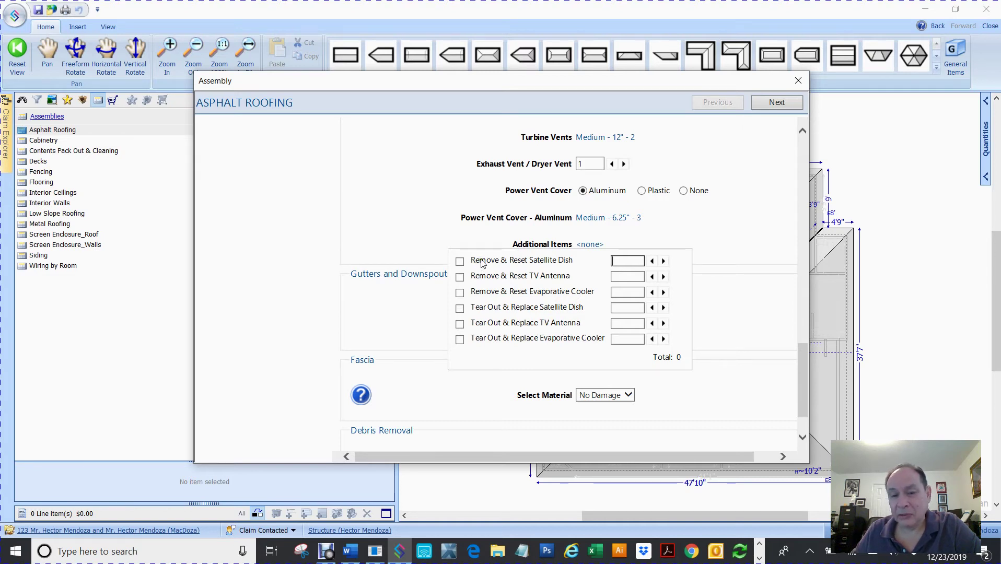
left_click(460, 263)
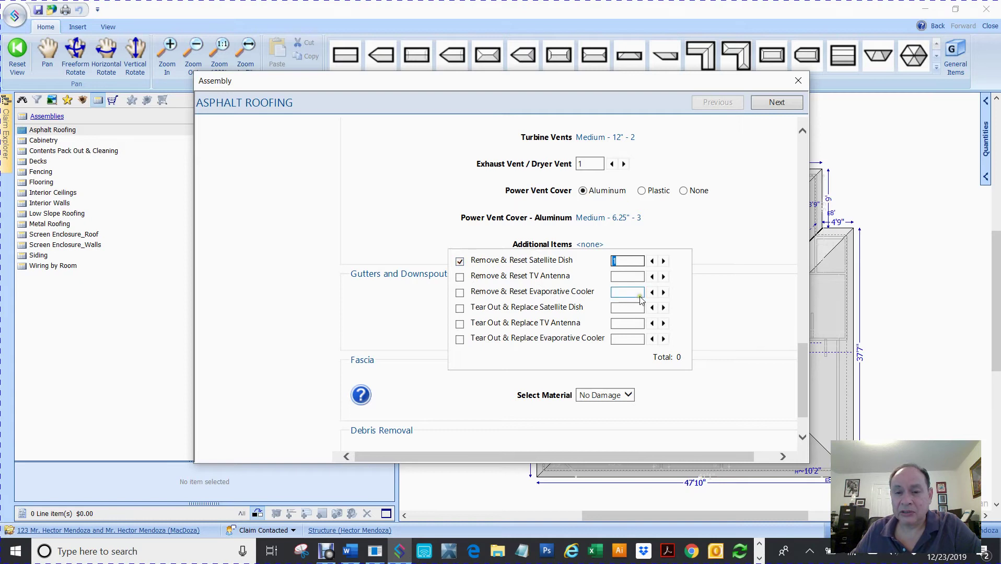
left_click(727, 322)
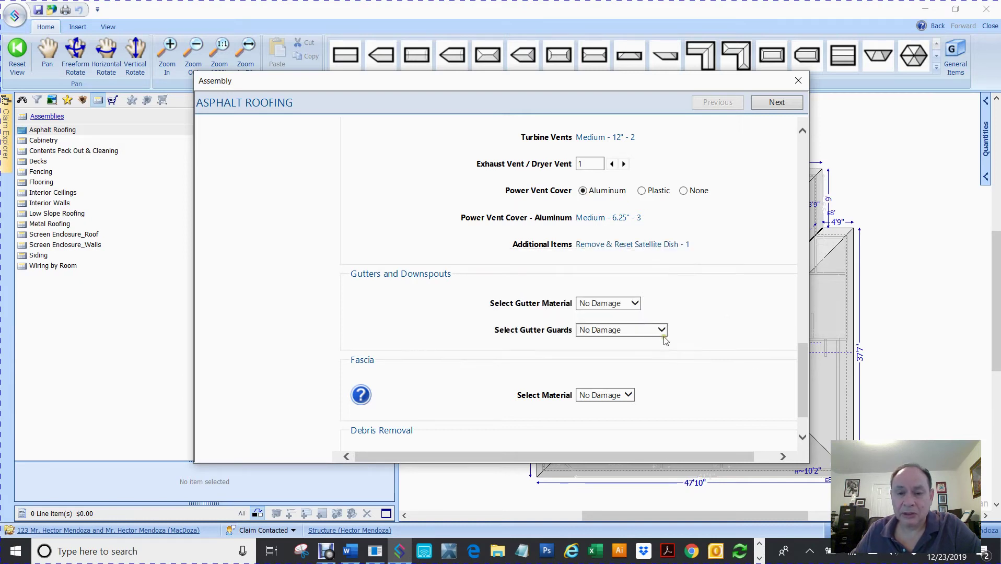
Step: Choose Pine as the fascia material and set its size to 1"x6"
scroll(490, 358, "down", 1)
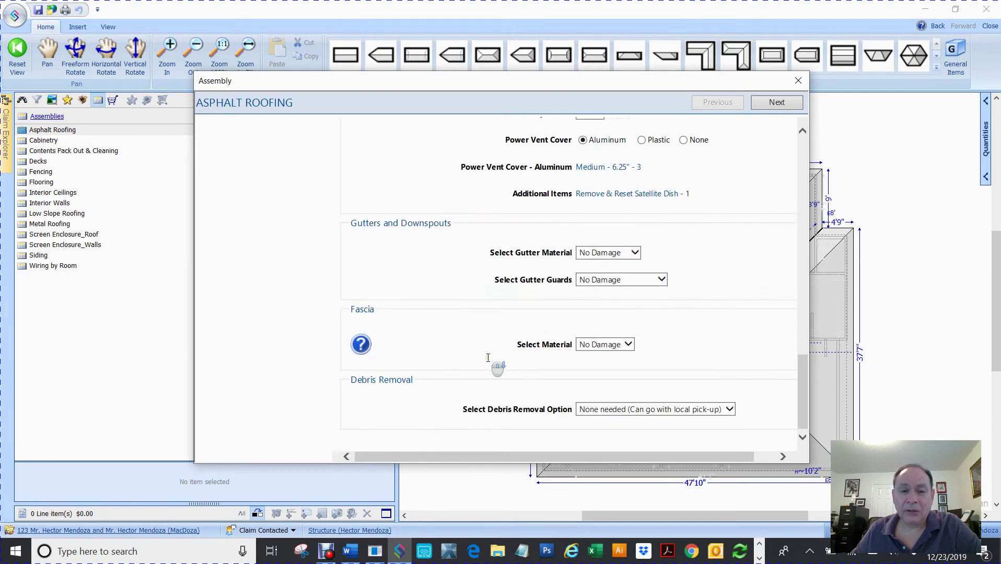
left_click(629, 345)
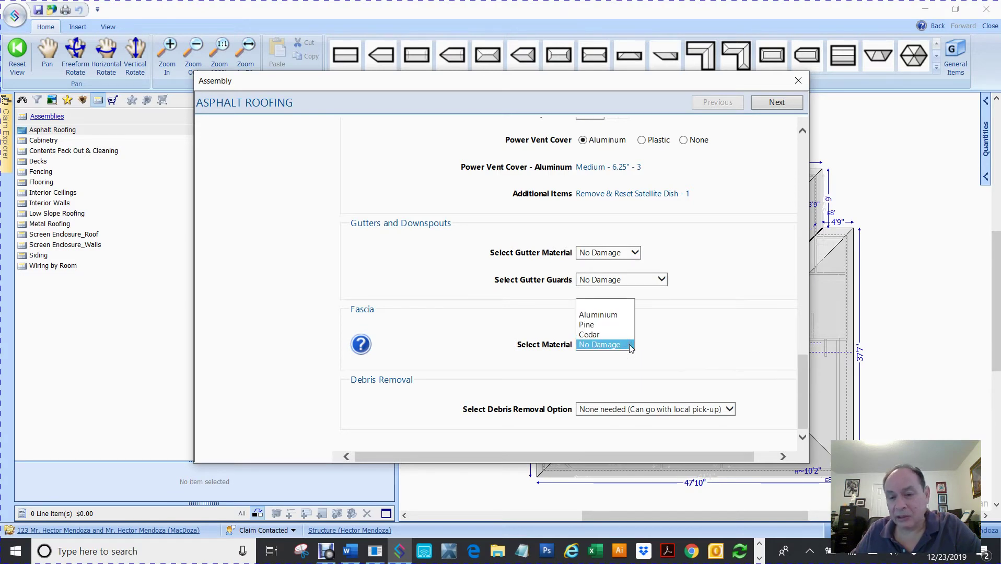
left_click(607, 325)
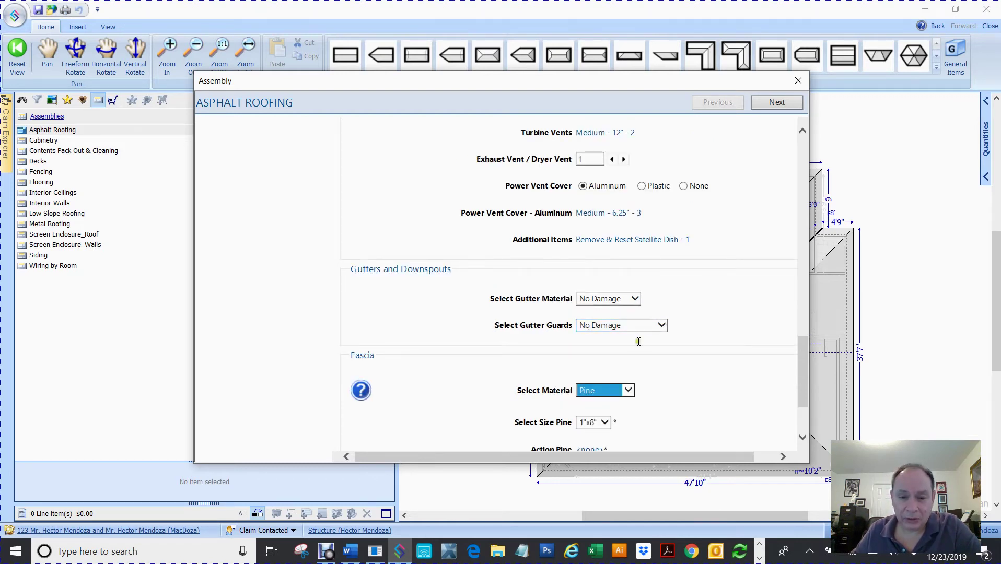
scroll(617, 340, "down", 3)
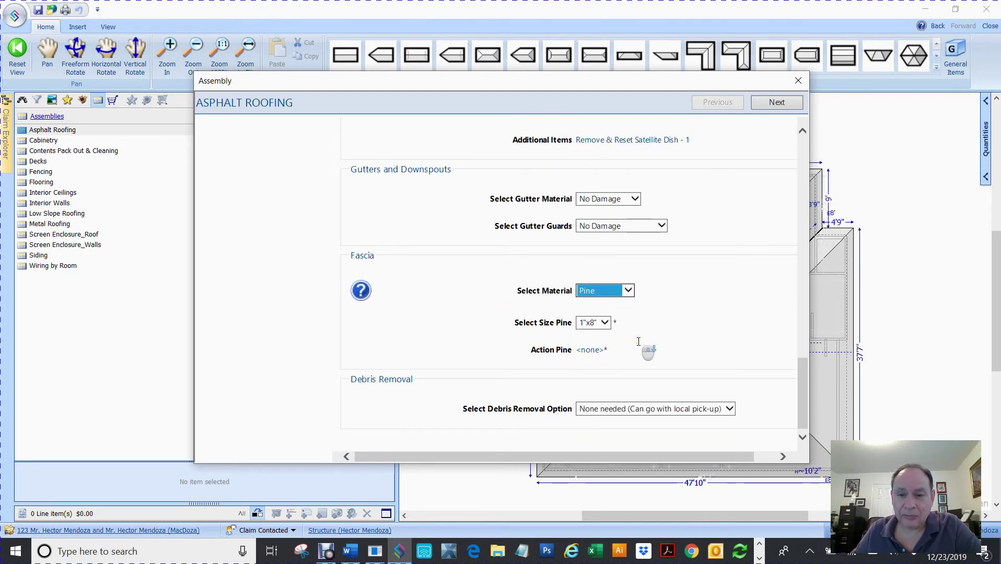
left_click(605, 322)
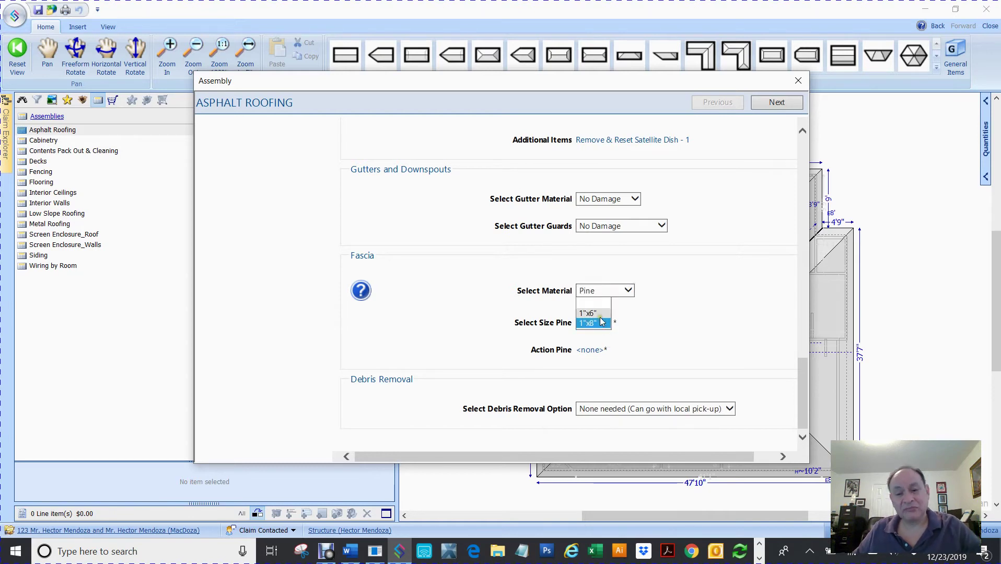
left_click(596, 316)
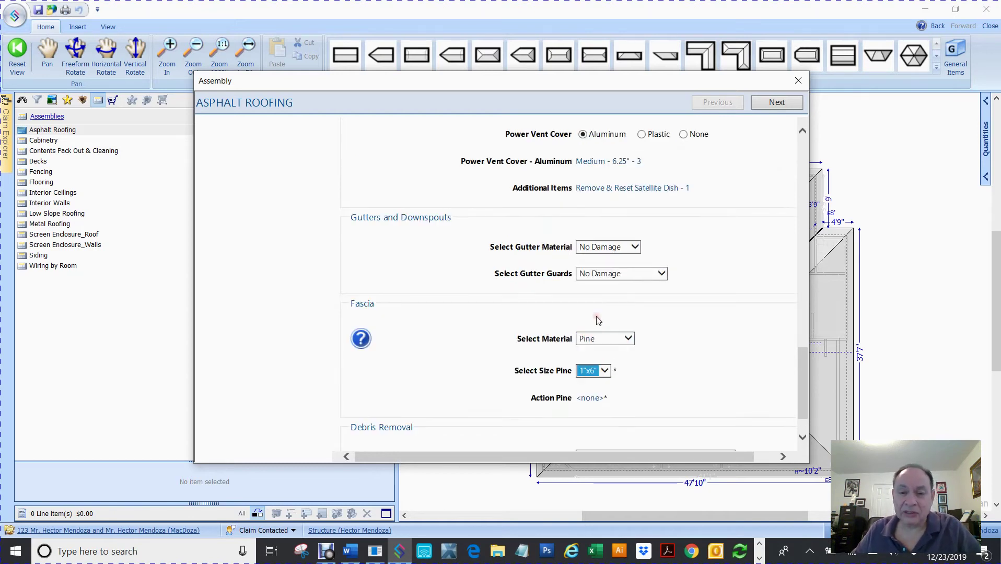
Step: Set the pine fascia's repair action to Tear Out & Replace
left_click(597, 401)
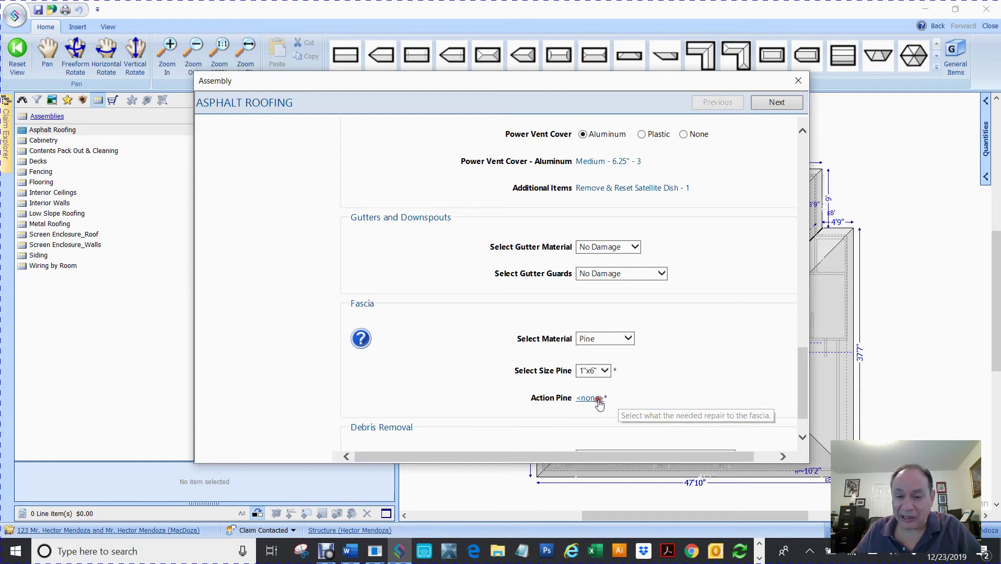
scroll(798, 389, "down", 1)
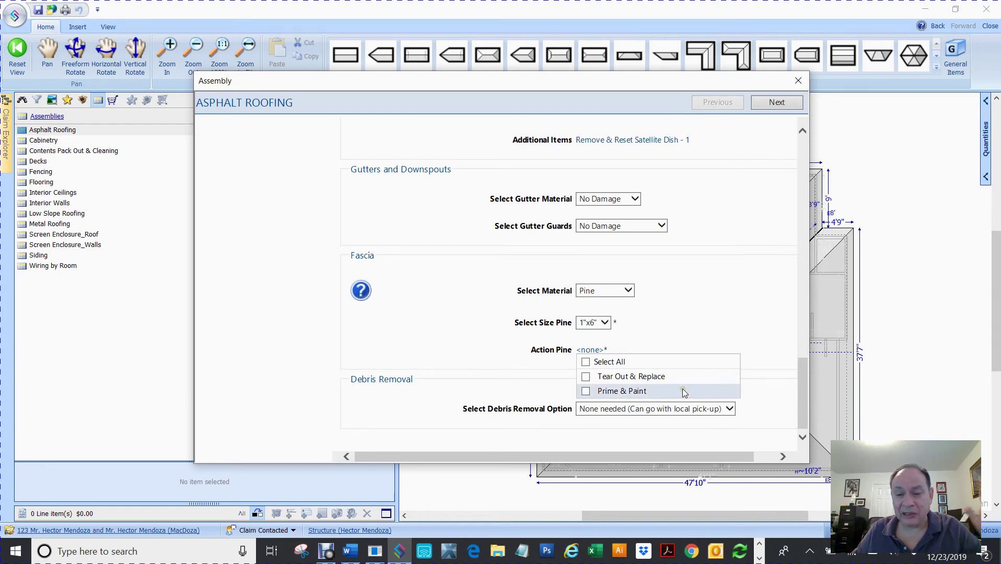
left_click(585, 377)
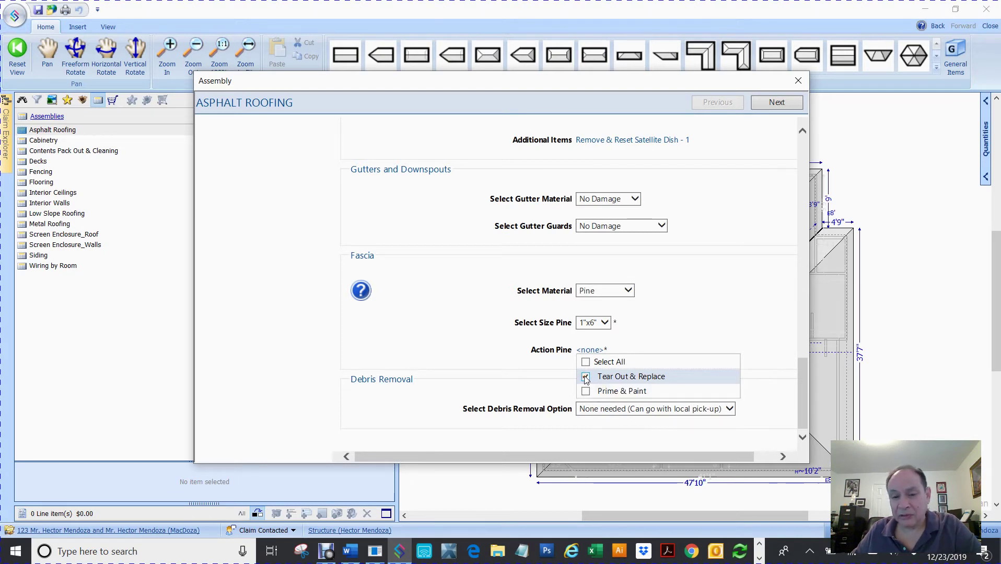
left_click(534, 367)
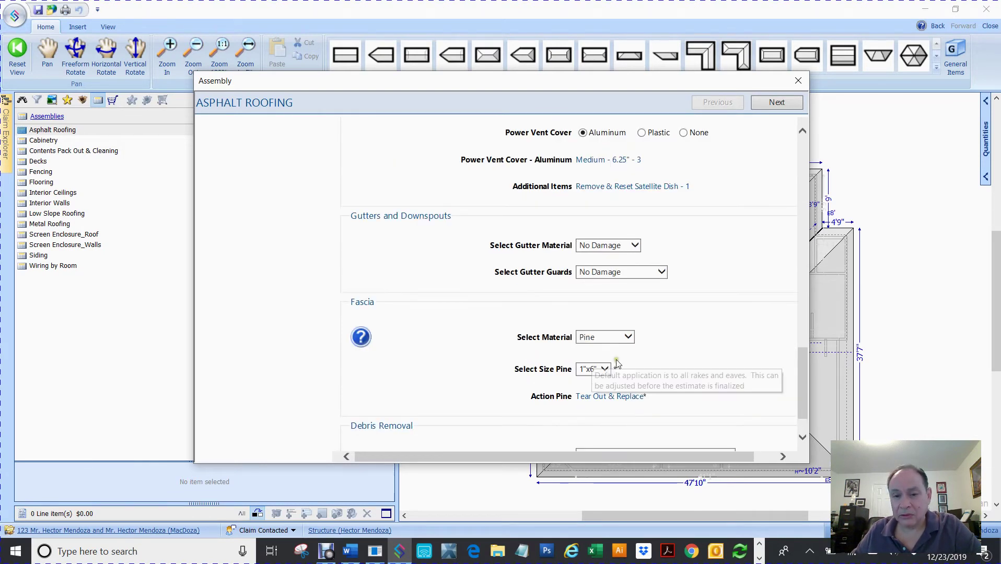
Step: Choose Dumpster 30 Yard as the debris removal option
scroll(666, 353, "down", 2)
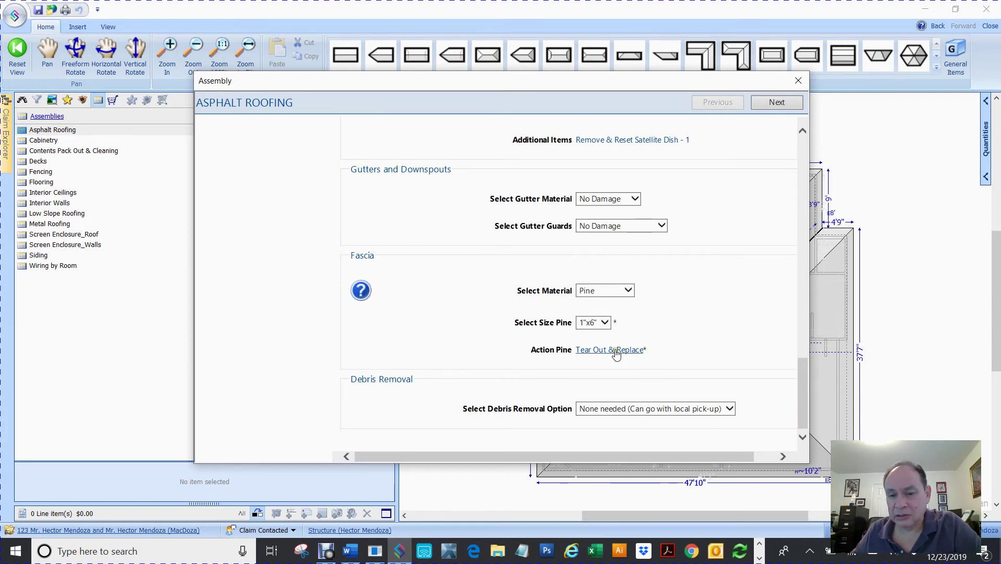
scroll(618, 353, "down", 1)
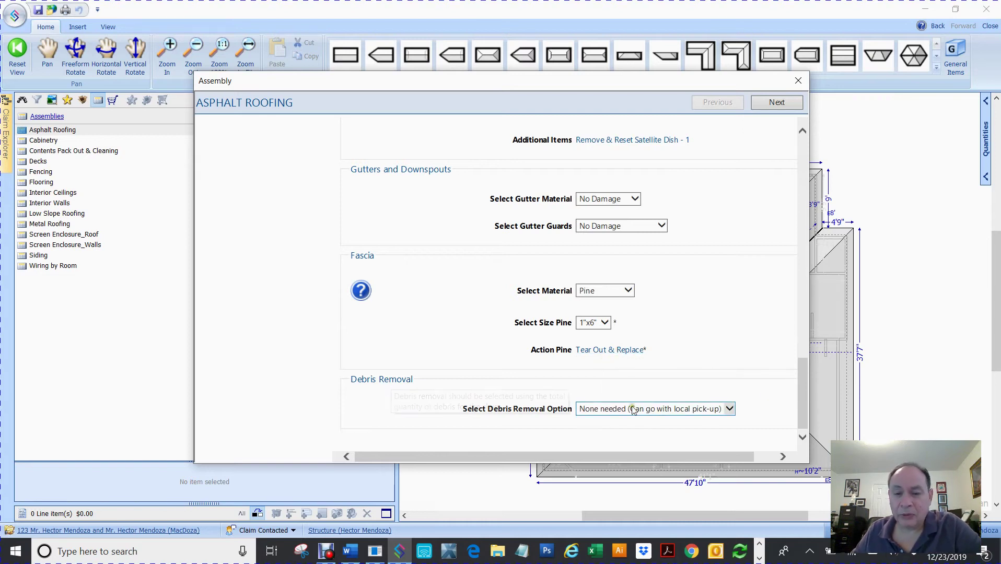
left_click(664, 413)
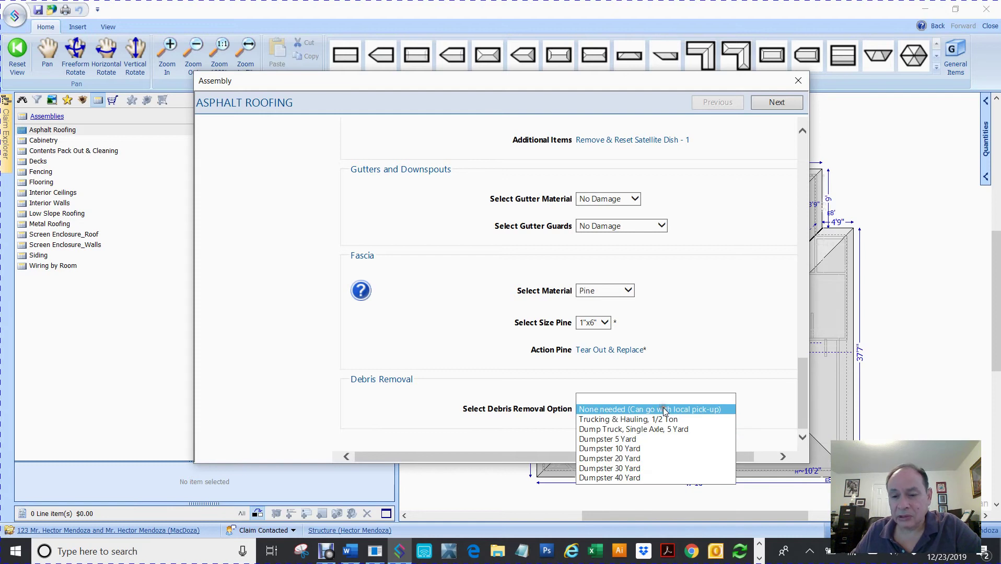
left_click(622, 470)
left_click(804, 386)
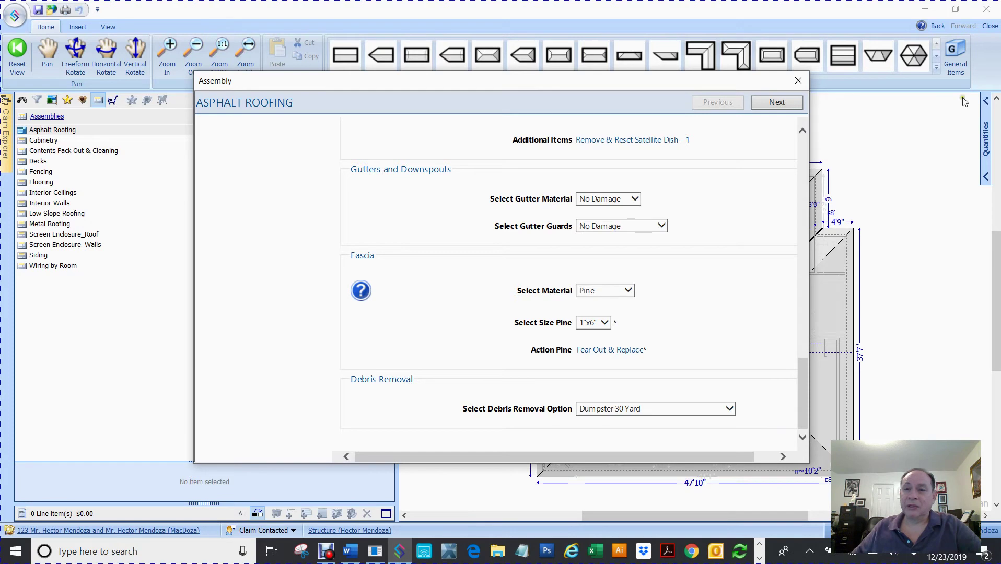
Step: Generate the estimate items from the completed assembly and enlarge the Item Details window to show more rows
left_click(773, 104)
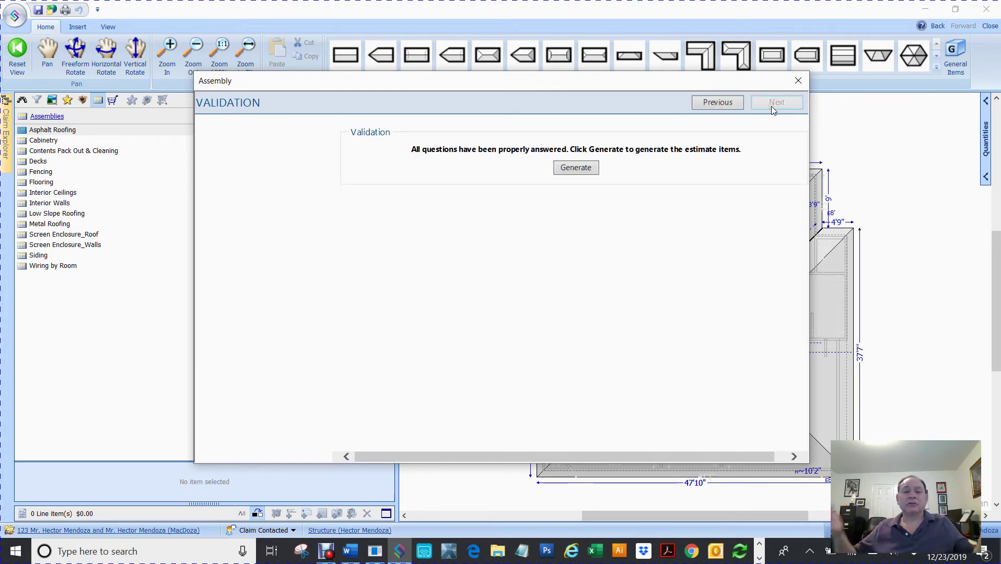
left_click(570, 171)
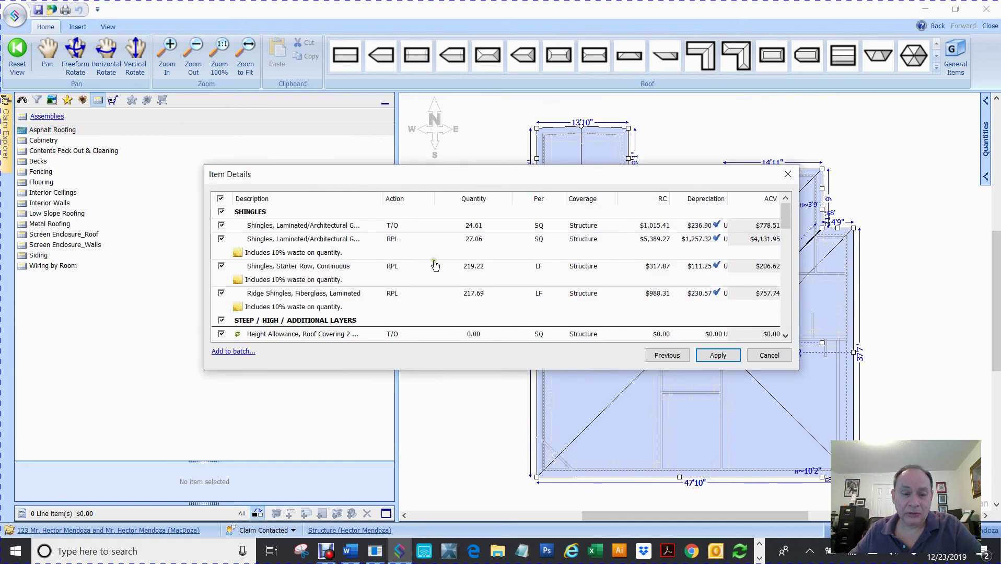
left_click_drag(496, 180, 478, 94)
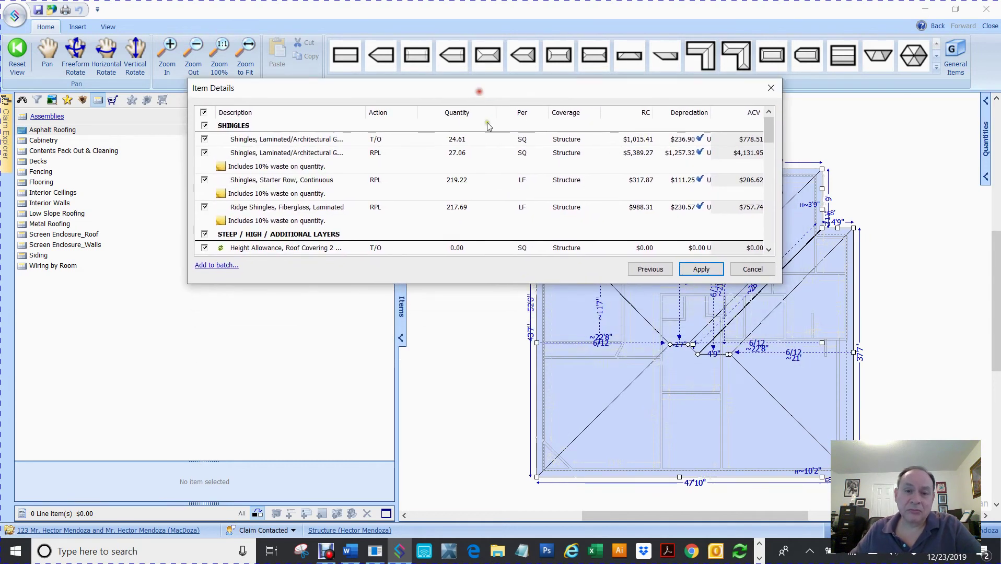
left_click_drag(503, 283, 516, 443)
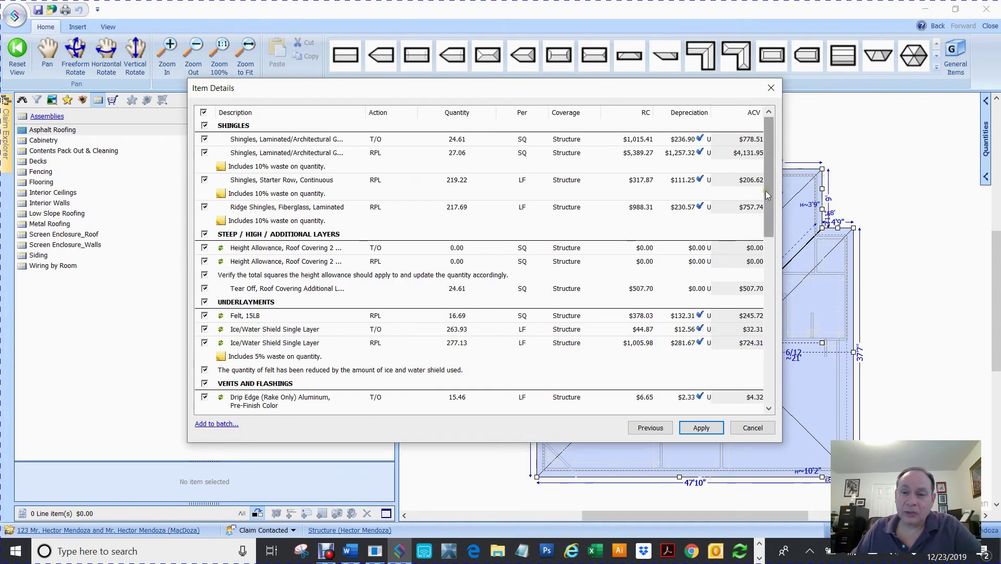
Step: Review the generated estimate items from shingles and underlayments through vents, flashings and fascia
scroll(760, 214, "down", 3)
scroll(754, 241, "down", 5)
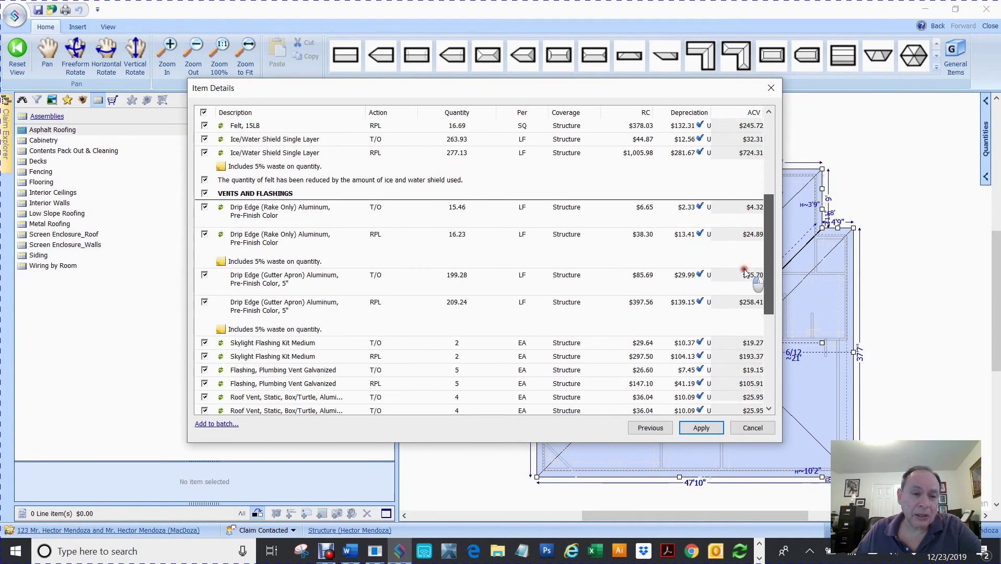
scroll(734, 317, "down", 2)
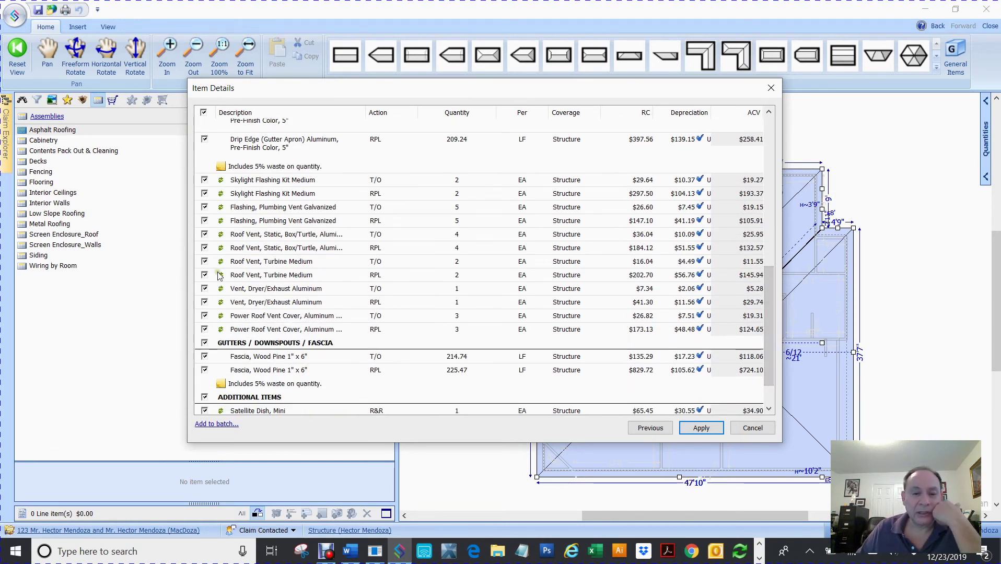
Step: Examine the general and unit price properties of the tear-out item Fascia, Wood Pine 1" x 6"
left_click(462, 359)
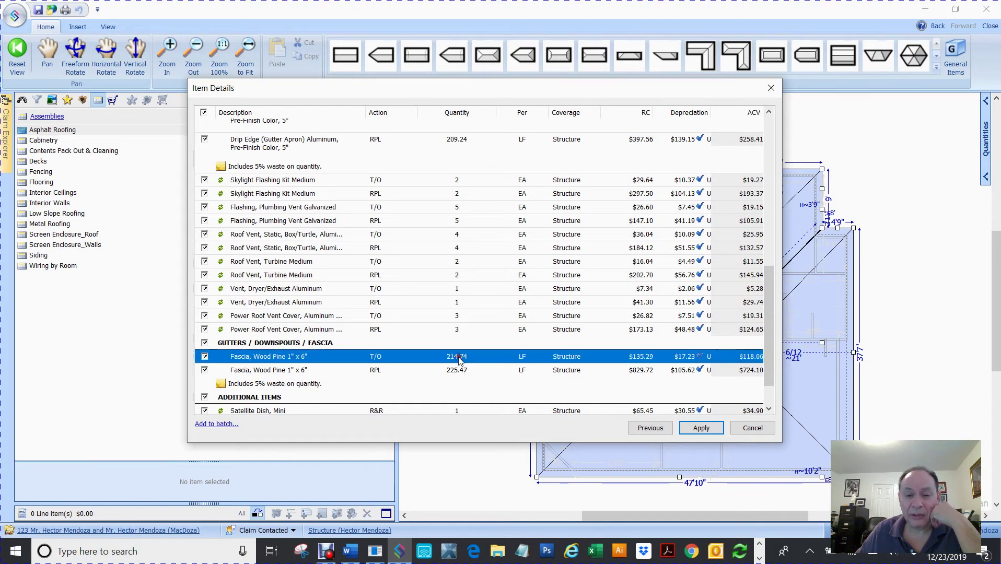
double_click(459, 359)
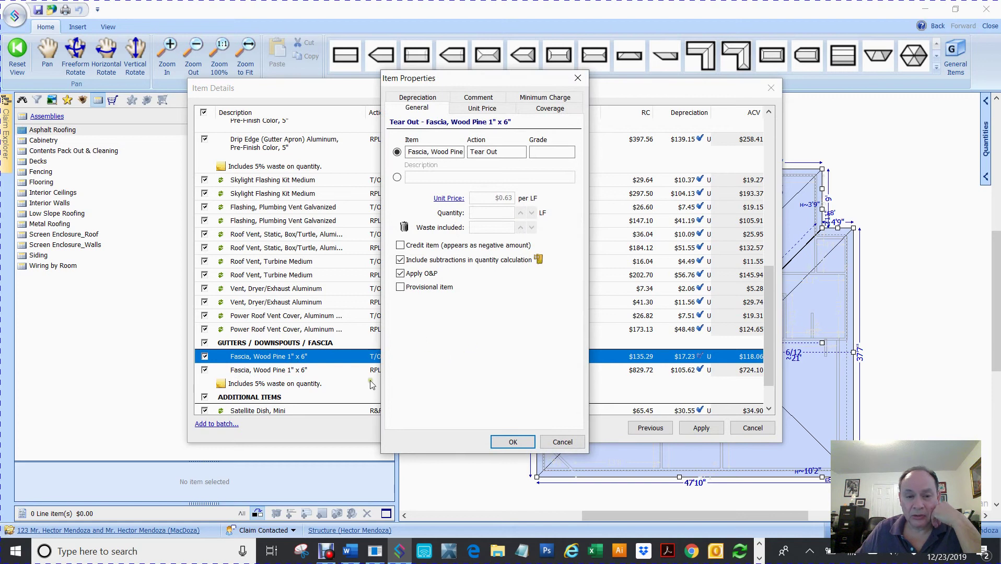
left_click(562, 441)
double_click(464, 359)
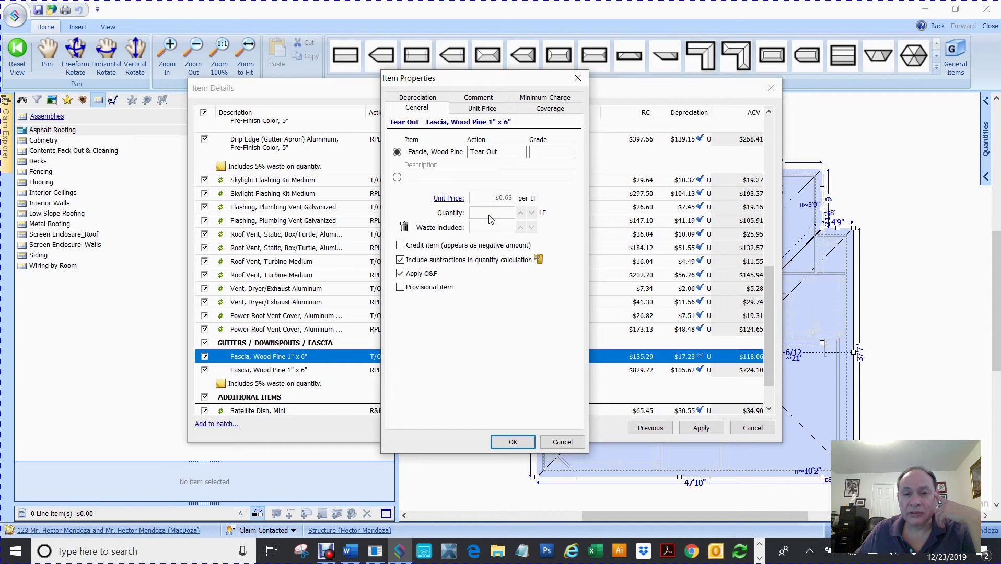
left_click(481, 108)
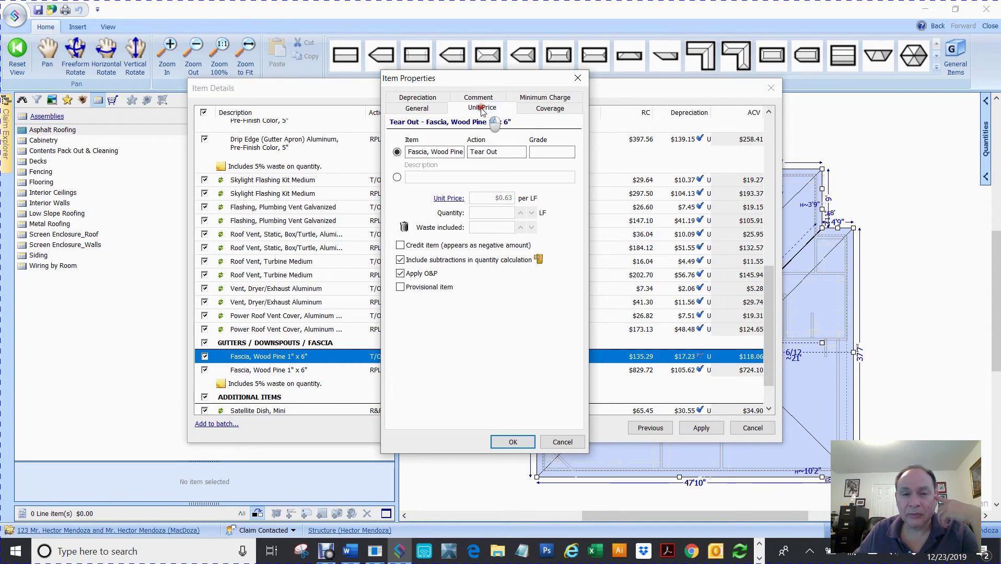
left_click(422, 109)
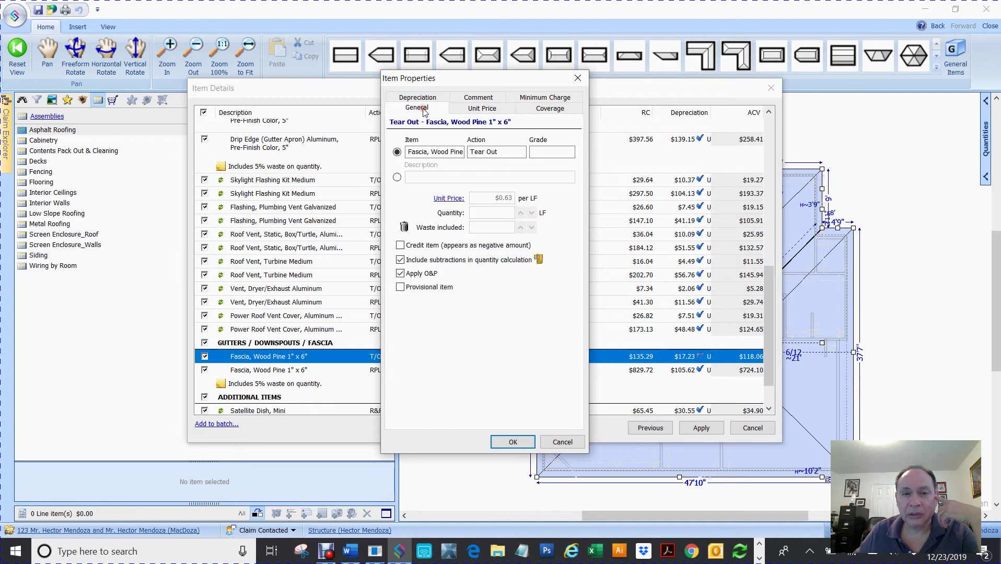
left_click(472, 109)
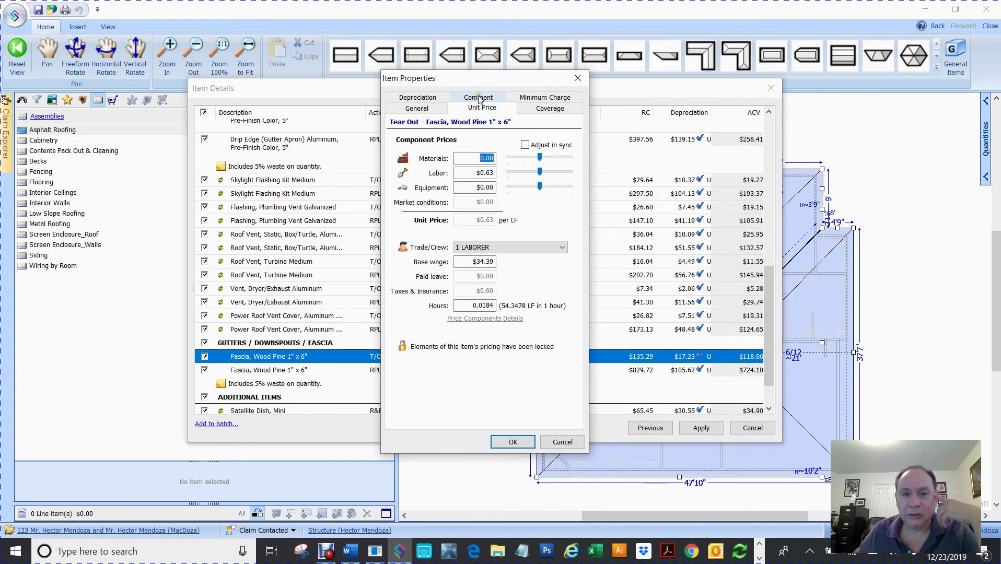
left_click(474, 99)
left_click(418, 99)
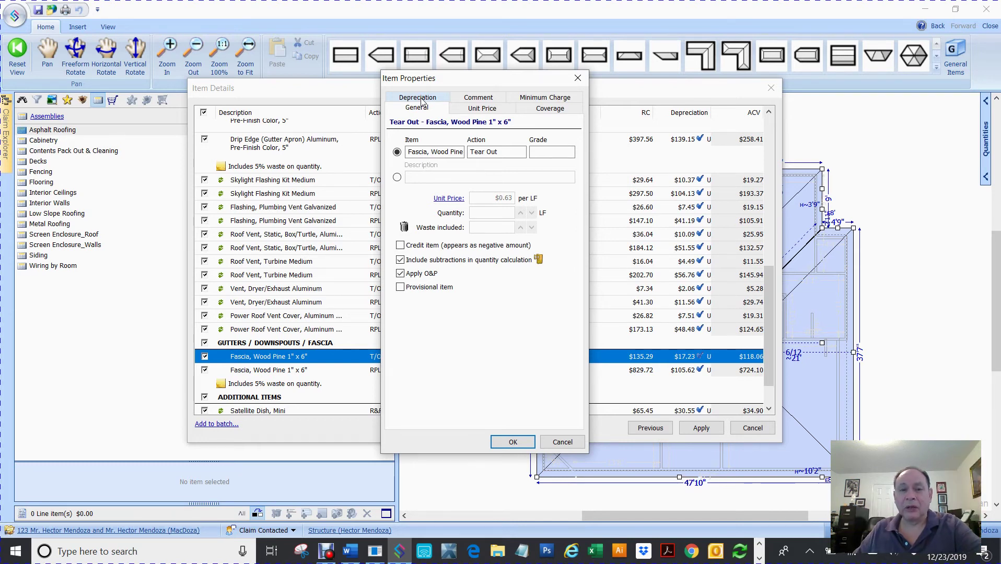
left_click(503, 442)
Step: Check the remaining generated items and examine the general properties and quantity of the Dumpster 30 Yard item without changing them
scroll(408, 302, "down", 1)
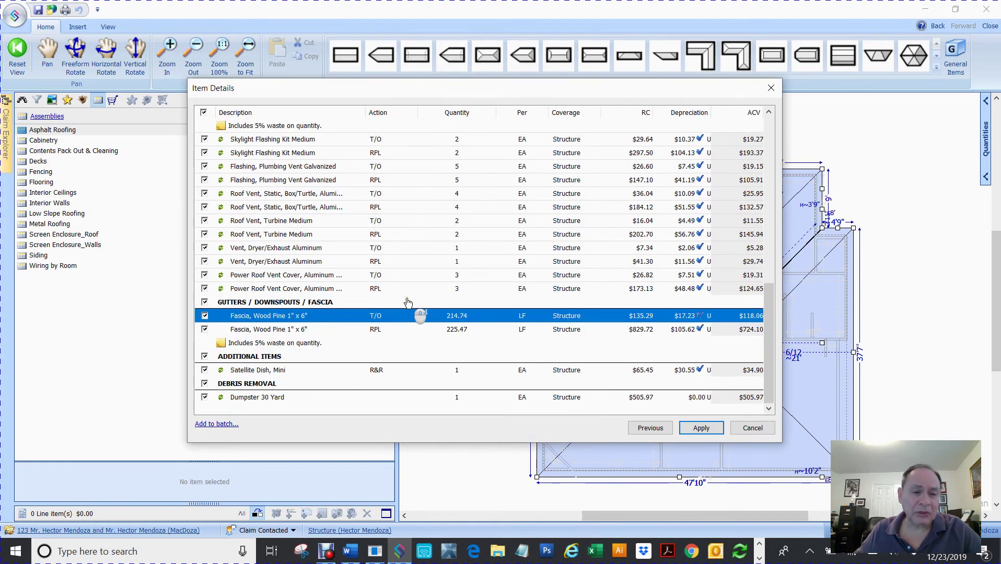
scroll(408, 302, "up", 4)
scroll(408, 302, "down", 4)
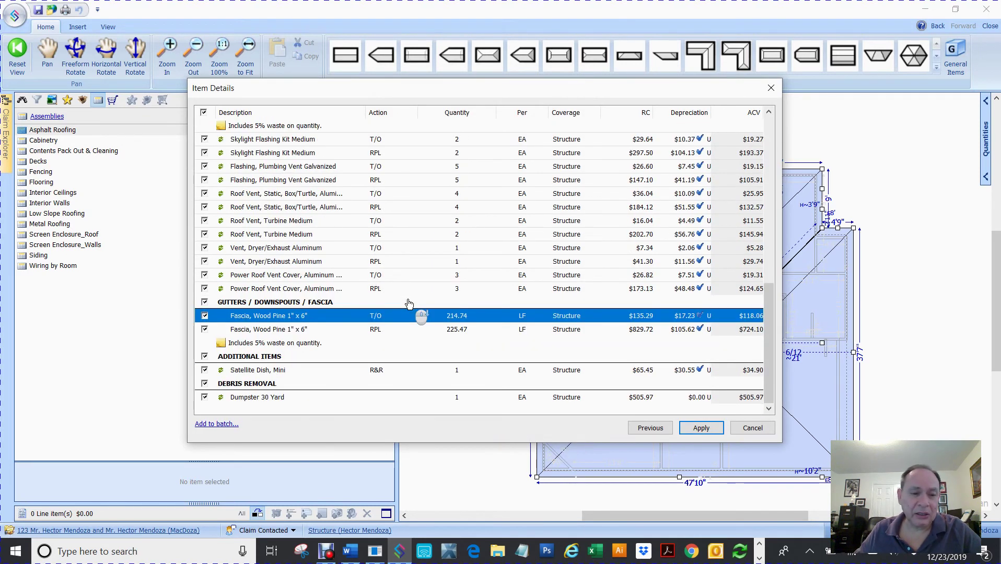
left_click(256, 398)
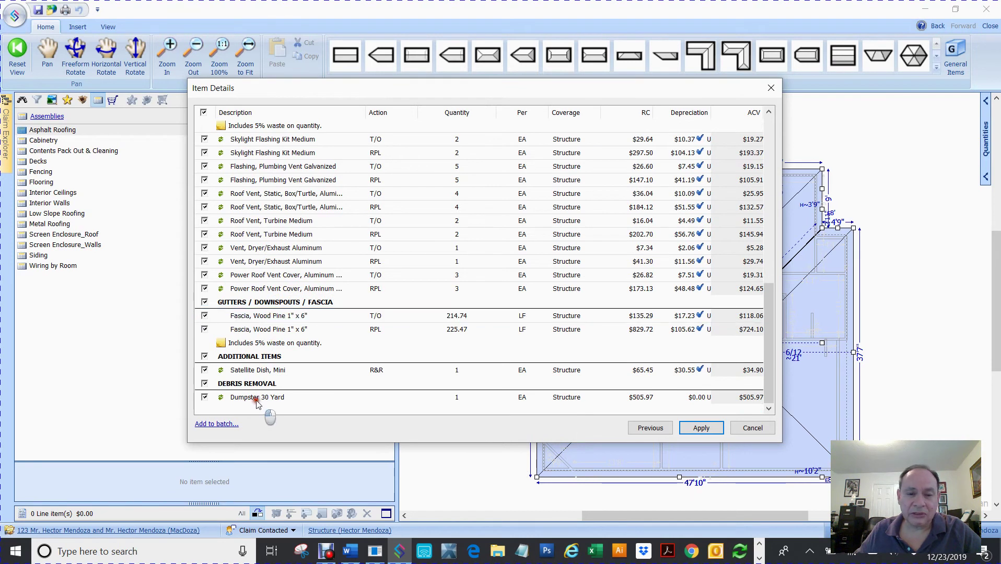
double_click(257, 399)
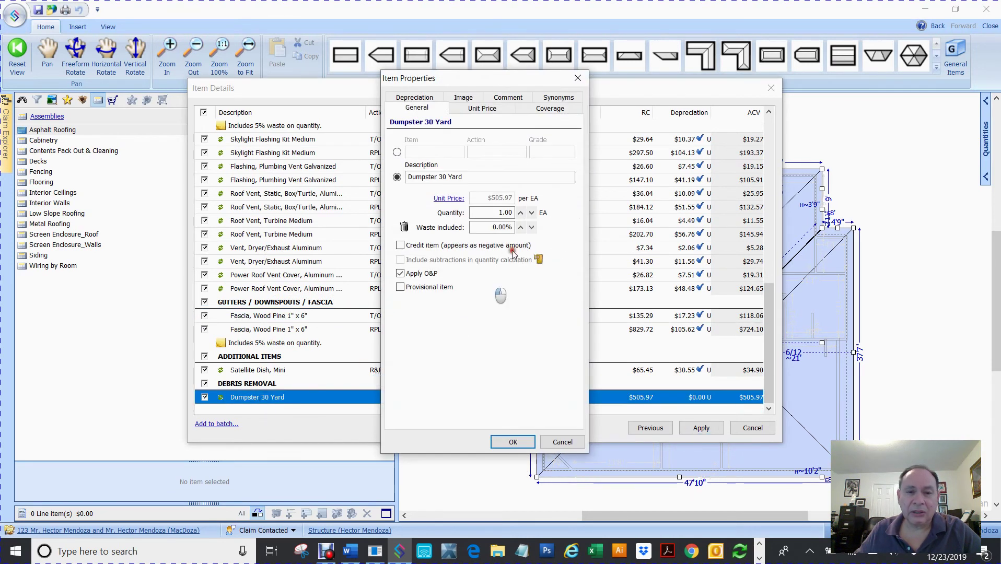
left_click(470, 177)
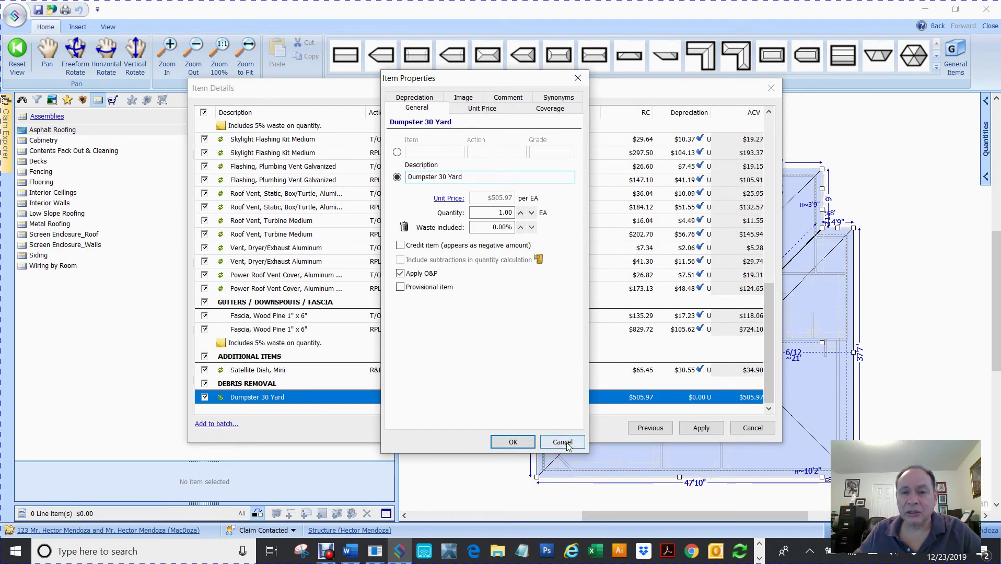
left_click(499, 212)
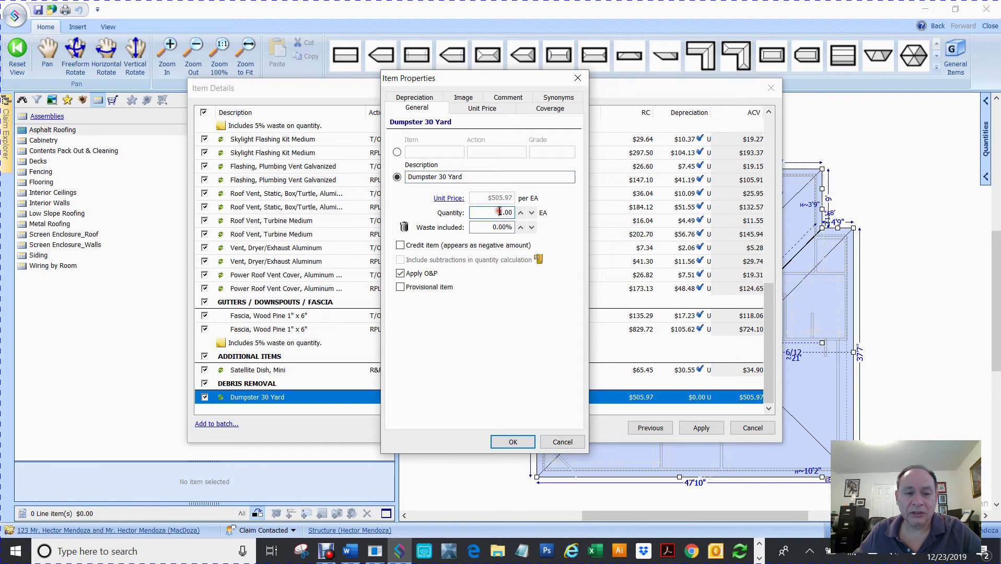
double_click(500, 212)
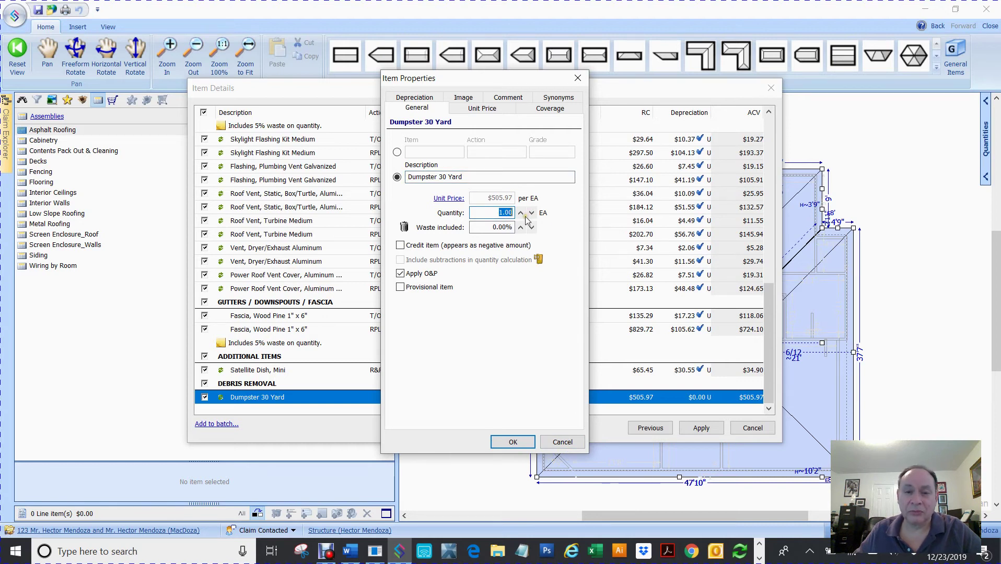
left_click(565, 442)
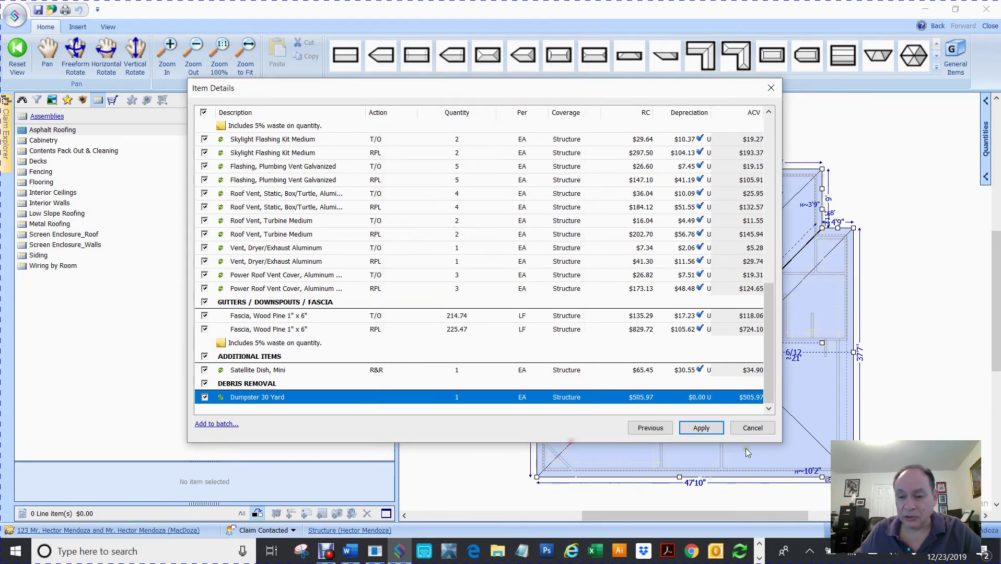
Step: Apply the generated roofing items to the estimate and enlarge the line item list to view it from its first entry
left_click(705, 430)
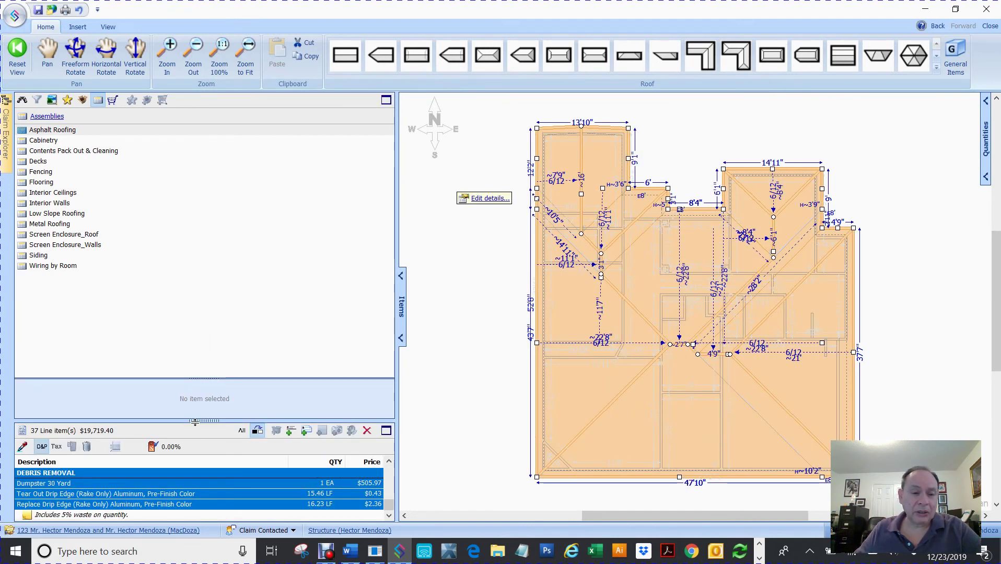
left_click_drag(195, 422, 193, 319)
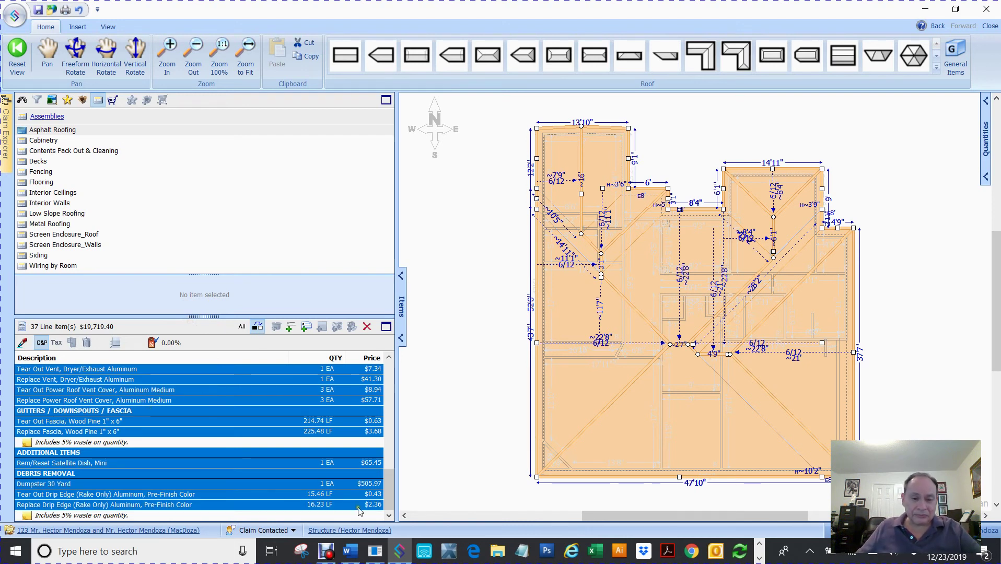
left_click_drag(391, 487, 392, 377)
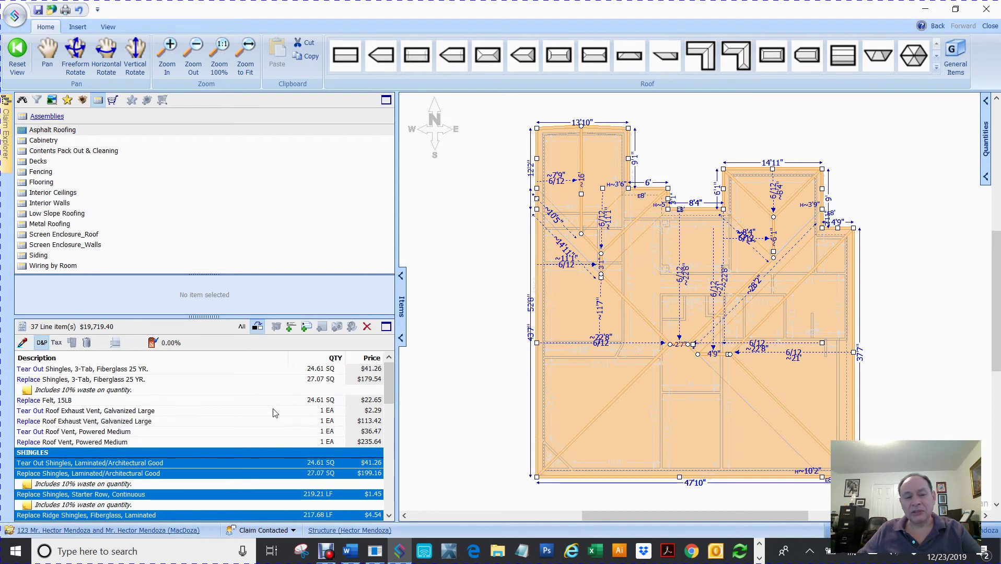
Step: Open the Structure estimate and review the Roofplan line items from shingles and underlayments through debris removal
left_click(334, 531)
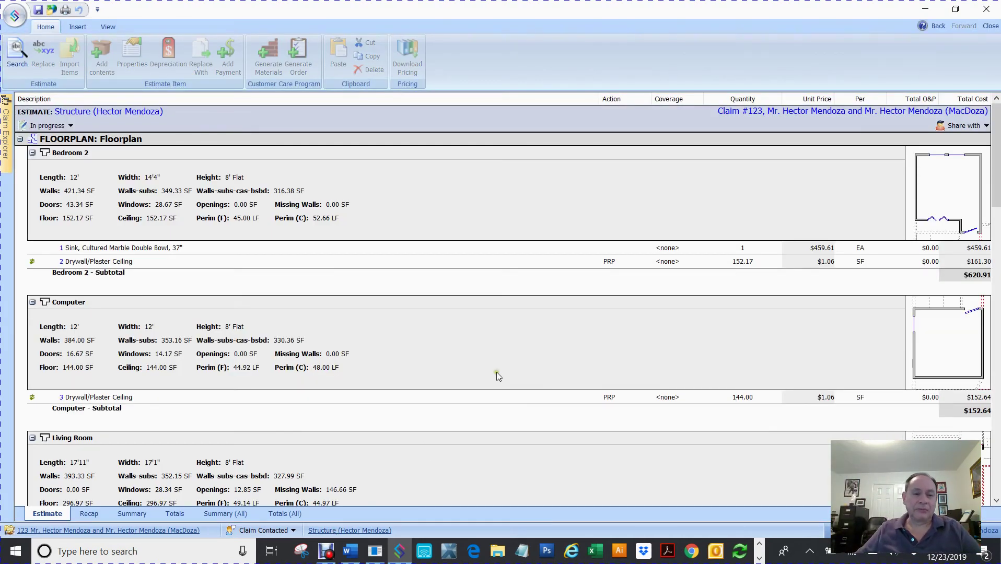
scroll(494, 368, "down", 15)
scroll(492, 369, "down", 5)
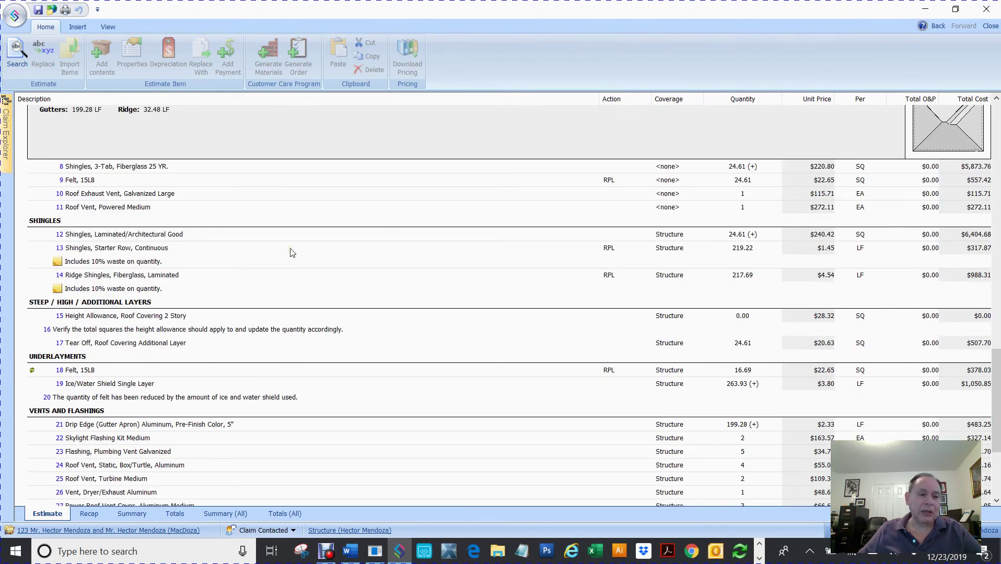
scroll(291, 252, "down", 2)
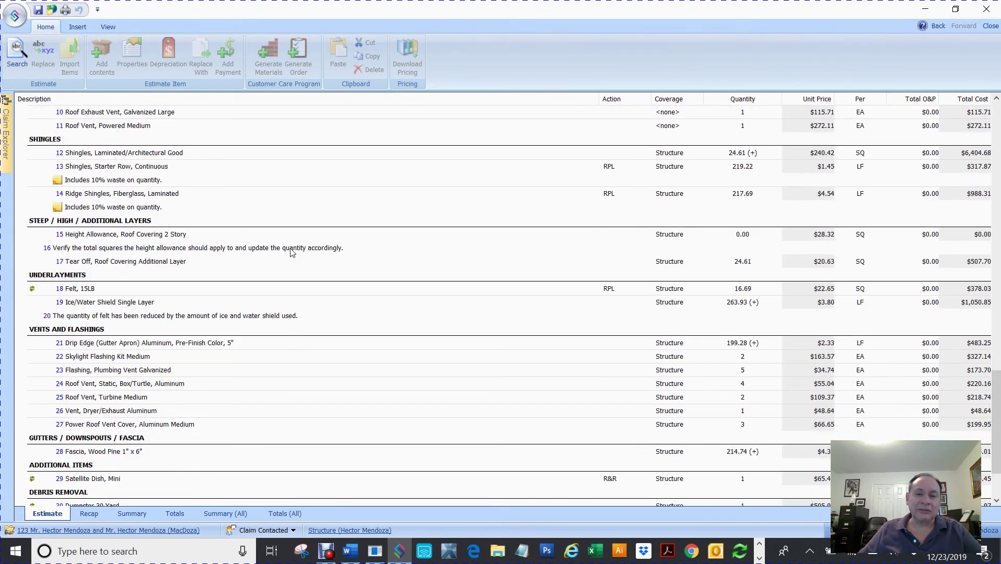
scroll(282, 259, "down", 1)
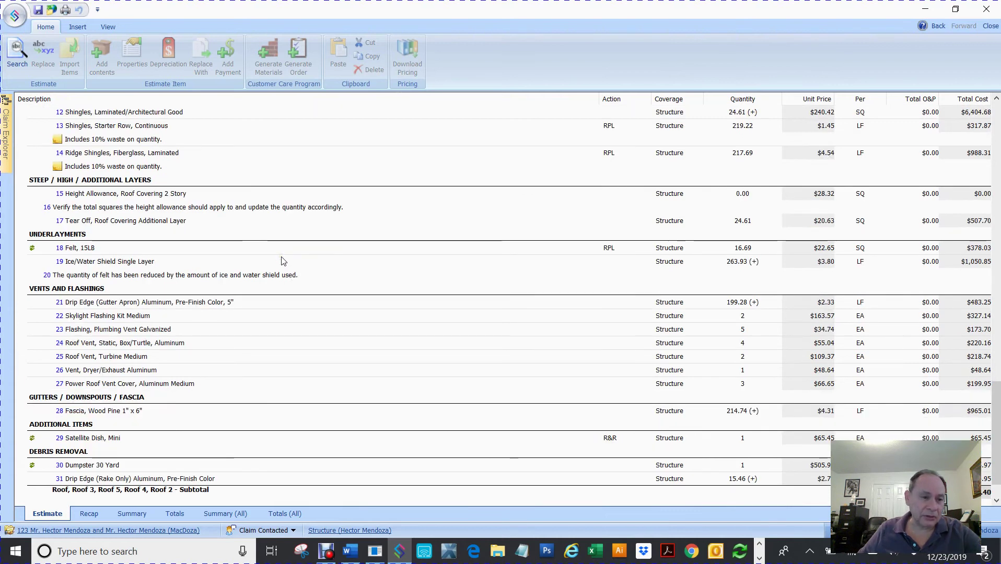
scroll(283, 261, "down", 1)
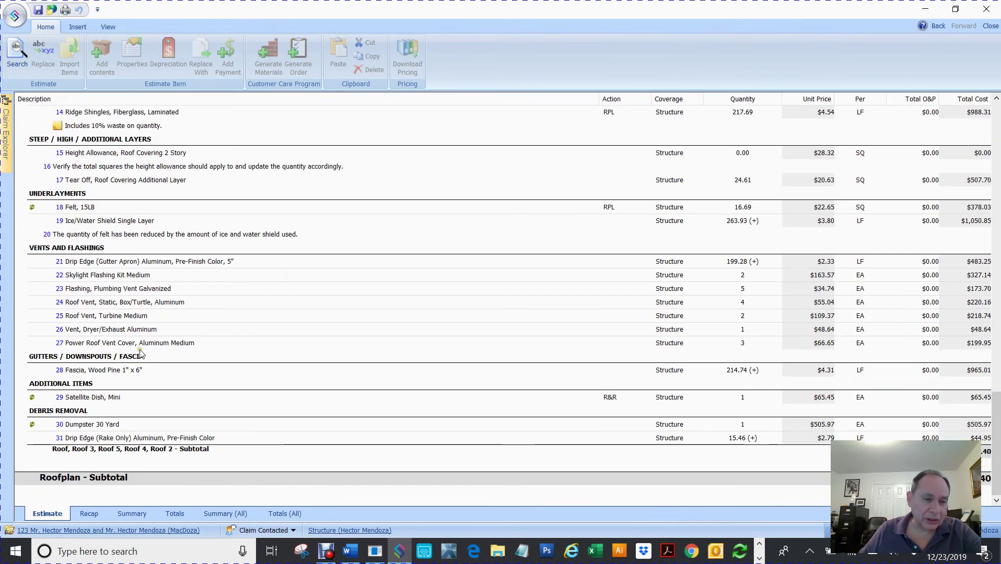
scroll(93, 293, "up", 1)
scroll(93, 290, "down", 1)
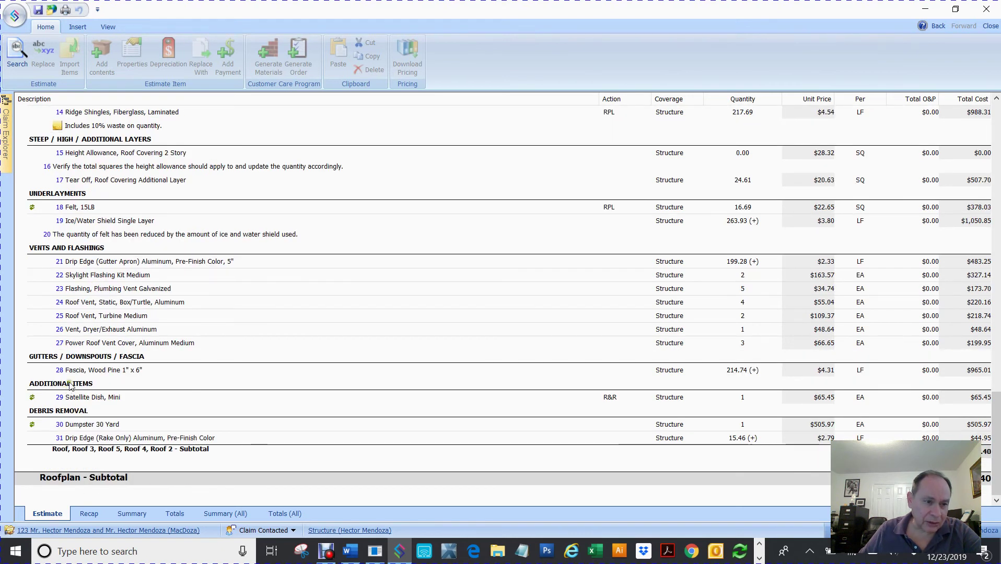
scroll(71, 385, "up", 5)
scroll(72, 385, "down", 1)
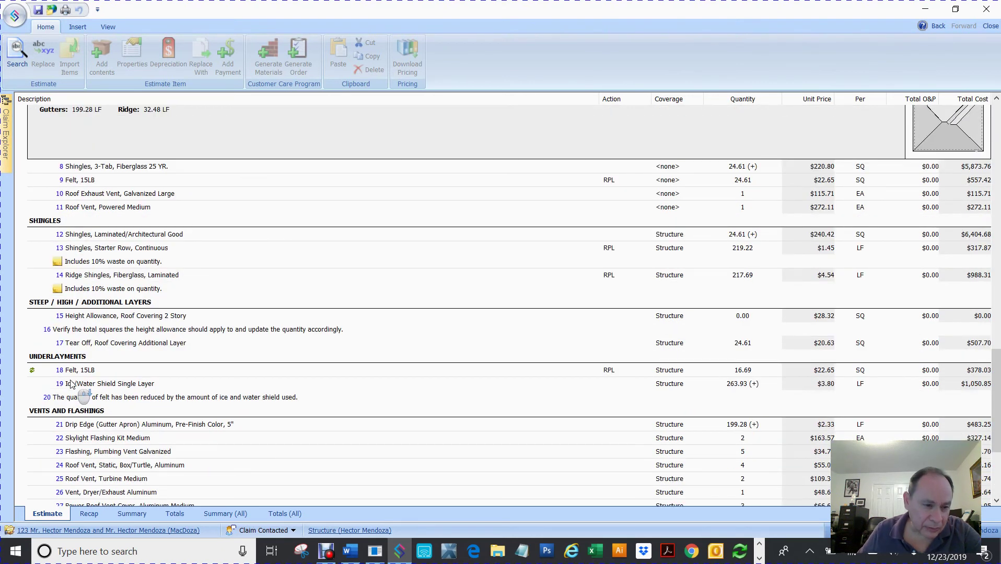
scroll(155, 395, "down", 1)
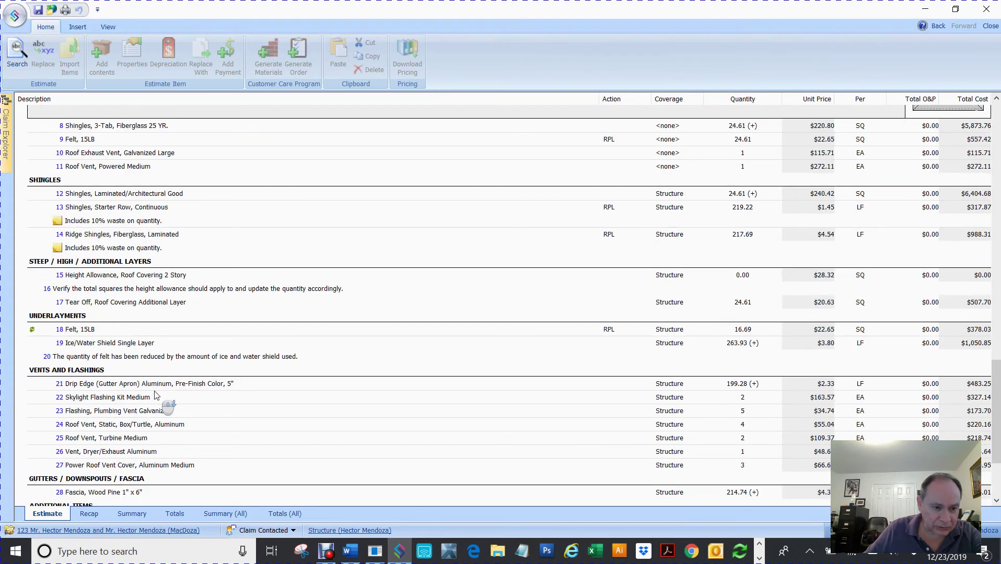
scroll(155, 395, "down", 3)
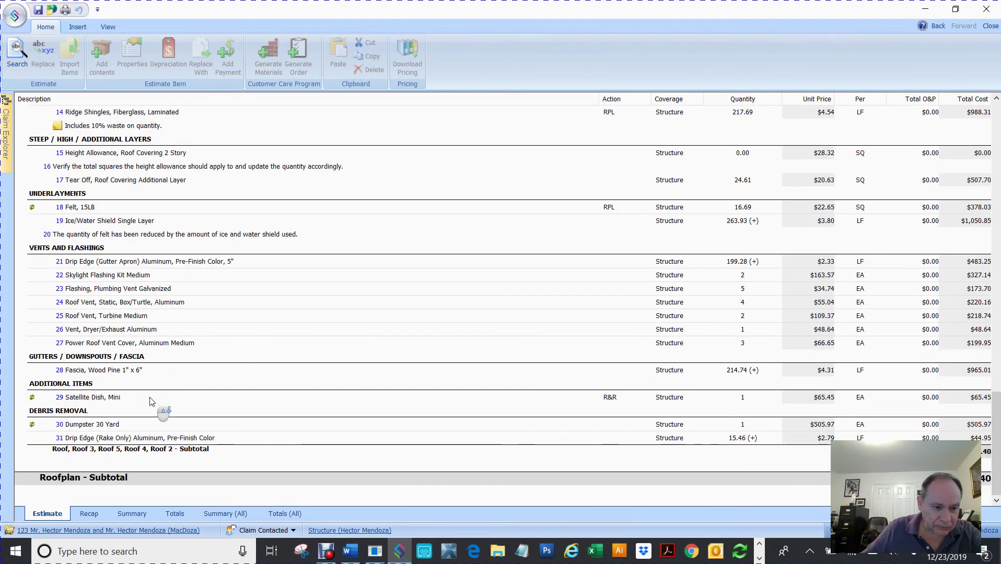
Step: Look over the Floorplan room sections and their line items in the estimate
scroll(151, 401, "up", 6)
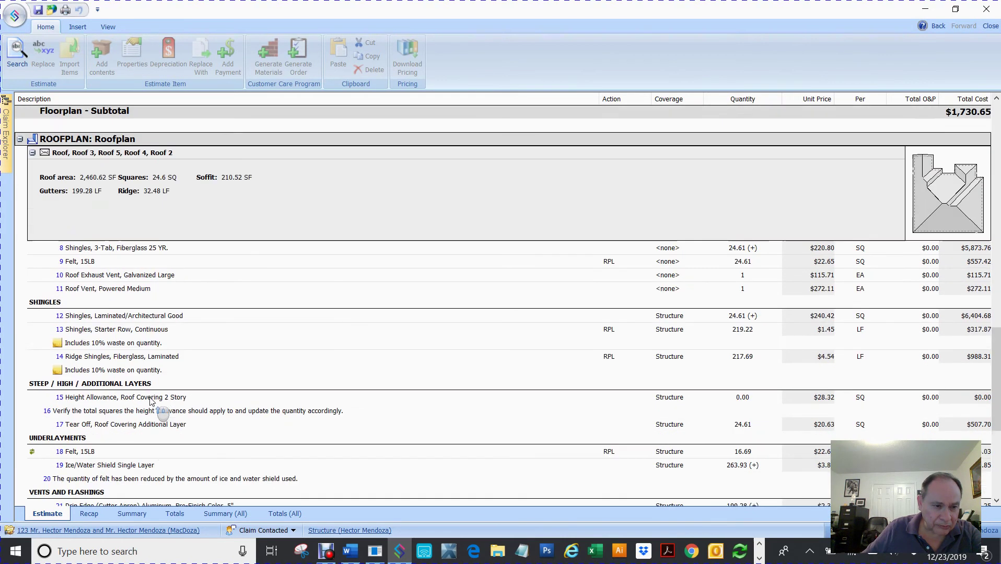
scroll(151, 401, "up", 12)
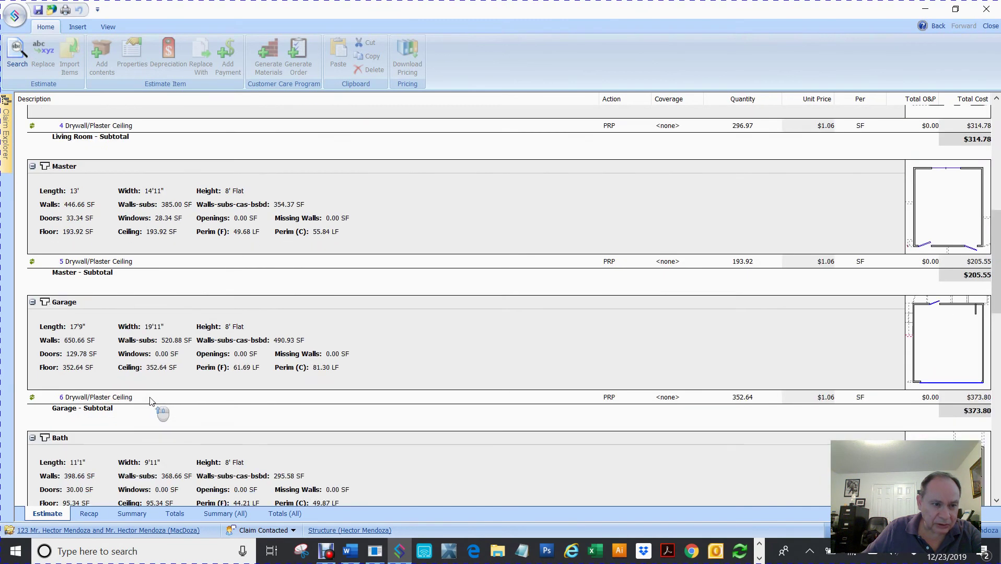
scroll(151, 403, "up", 10)
scroll(170, 261, "down", 2)
scroll(170, 261, "down", 5)
scroll(170, 266, "down", 1)
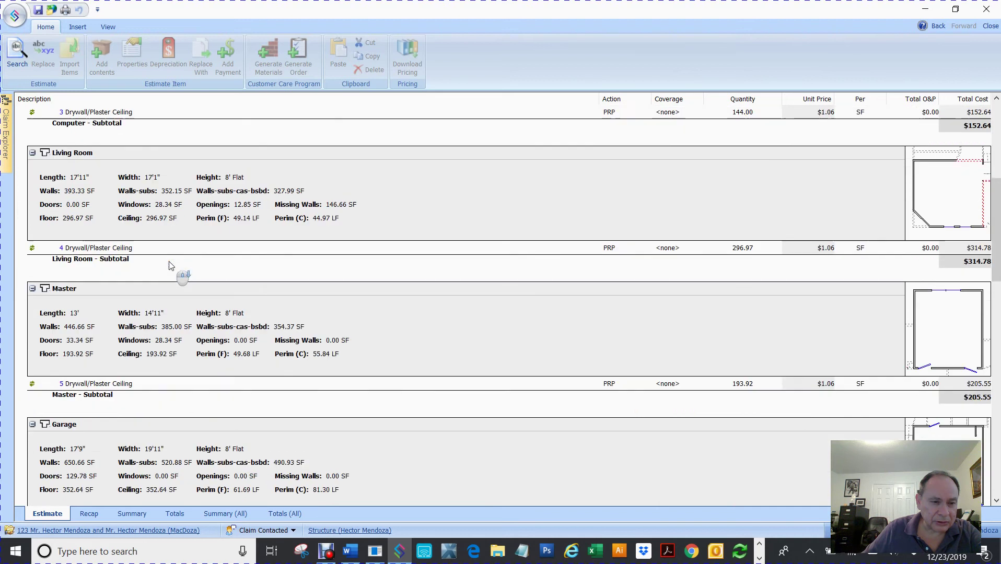
Step: Read through the Roofplan section again, from the roof measurements and waste notes to the vents, fascia and satellite dish
scroll(169, 265, "down", 11)
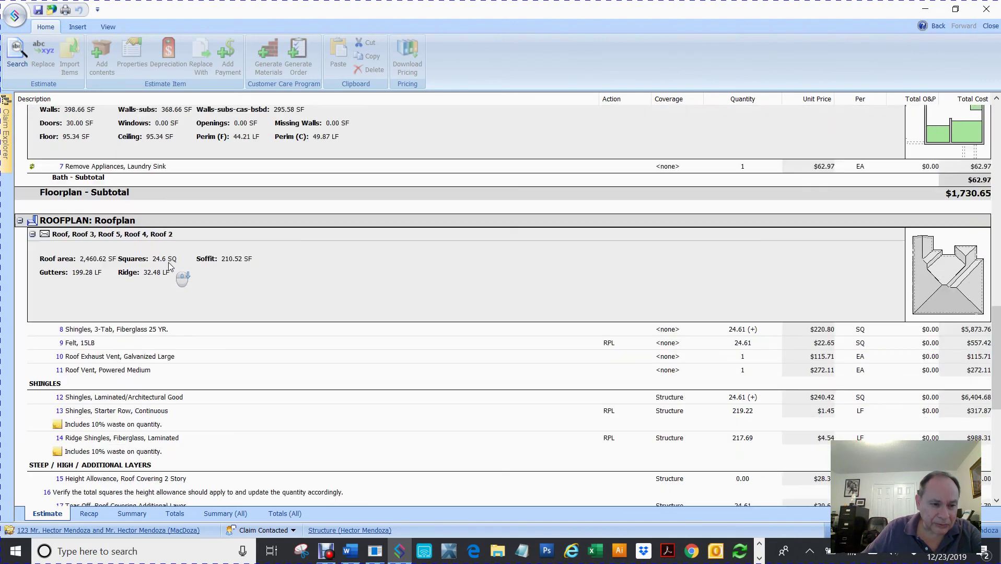
scroll(169, 265, "down", 3)
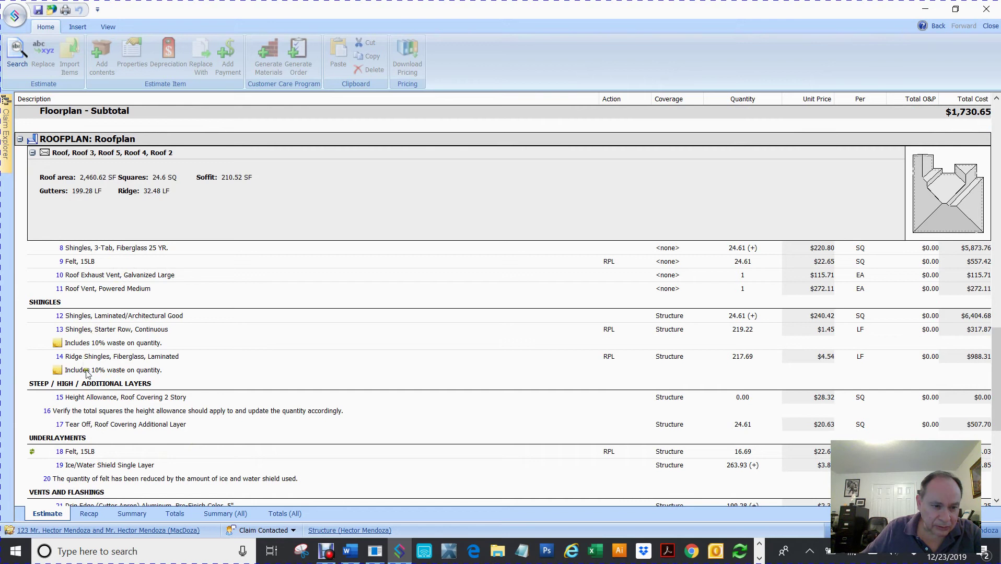
scroll(87, 376, "down", 1)
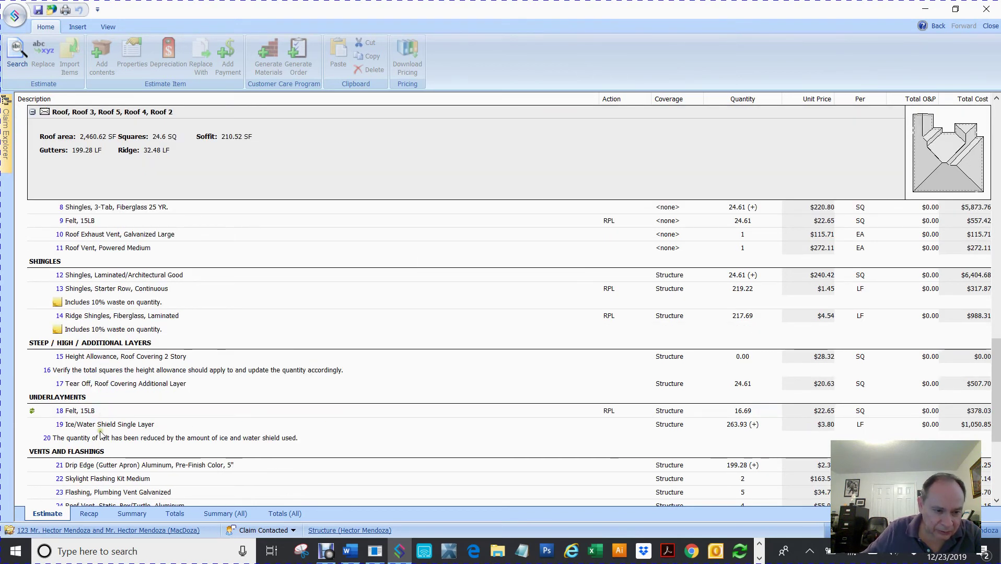
scroll(102, 435, "down", 2)
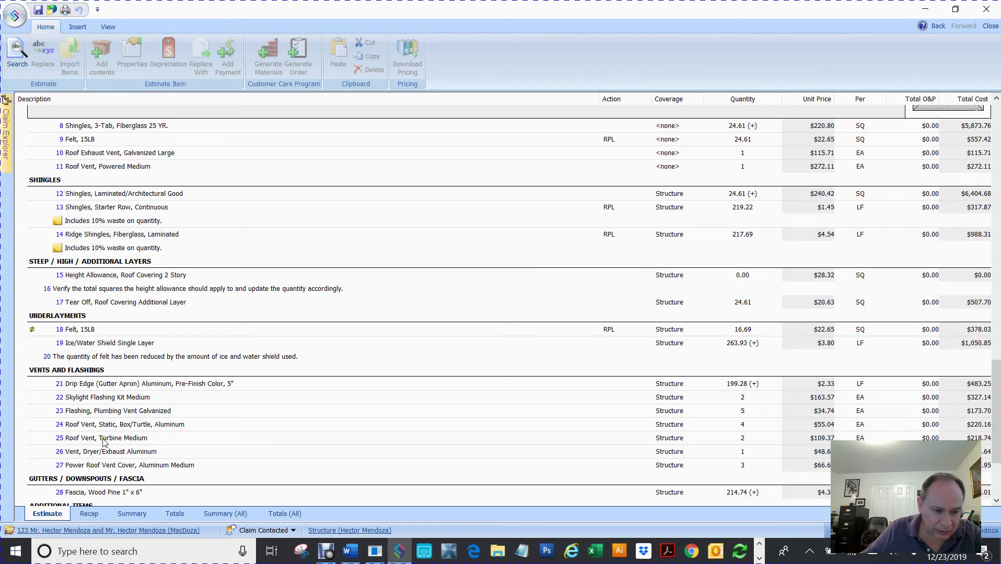
scroll(103, 473, "down", 2)
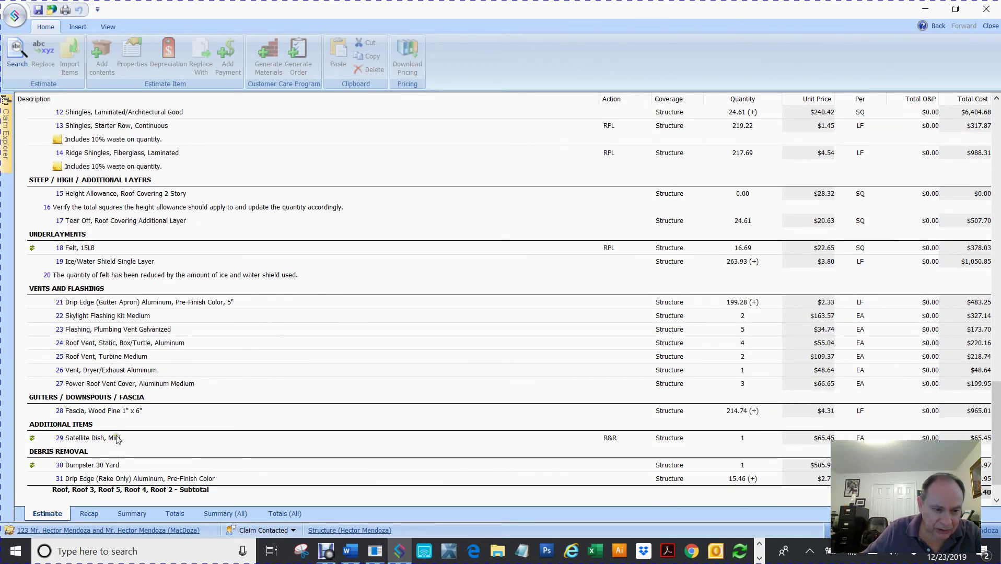
Step: Open the item properties of the estimate line Fascia, Wood Pine 1" x 6" and examine its quantity and general options
left_click(100, 411)
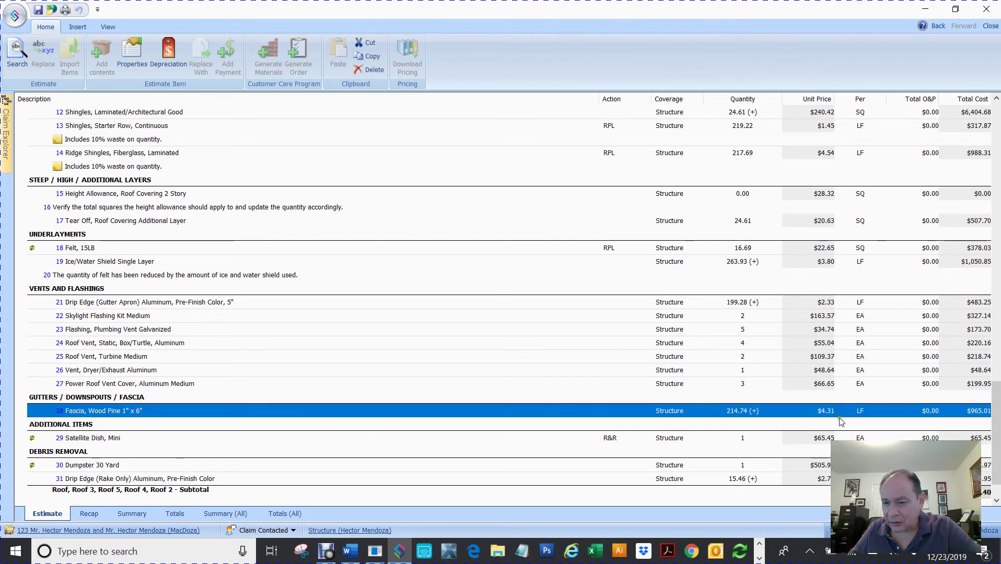
left_click(744, 413)
left_click(743, 412)
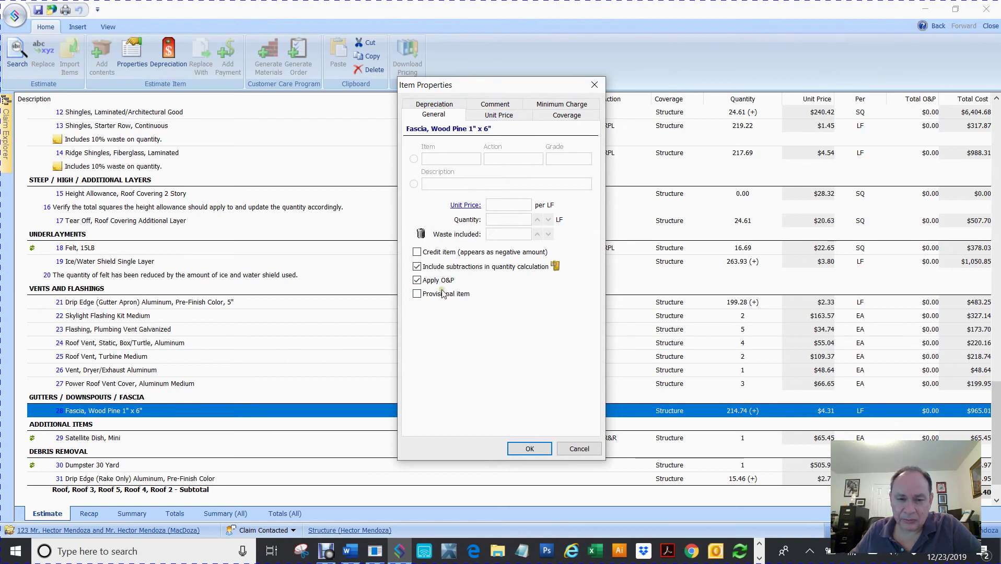
left_click(520, 220)
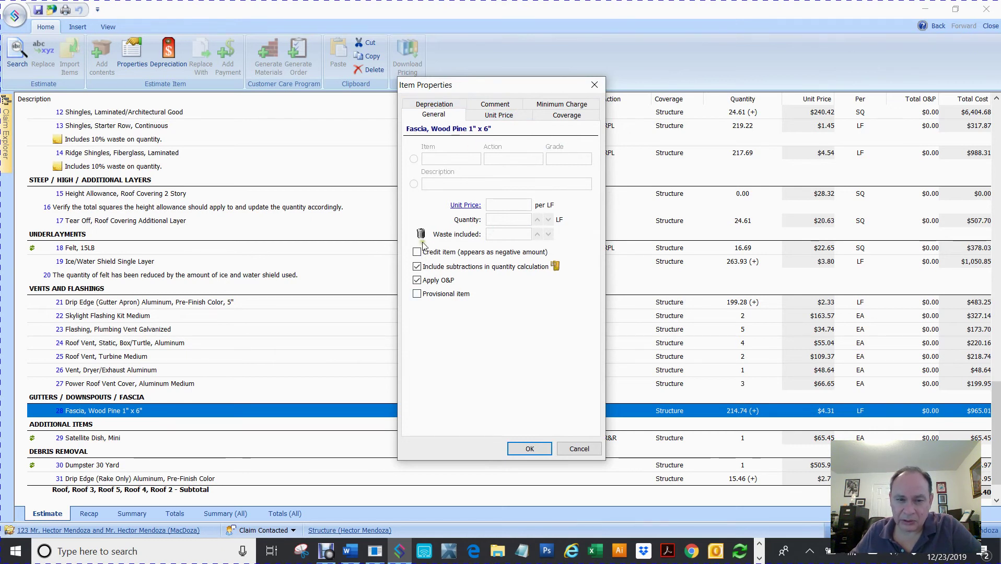
left_click(415, 294)
left_click(415, 295)
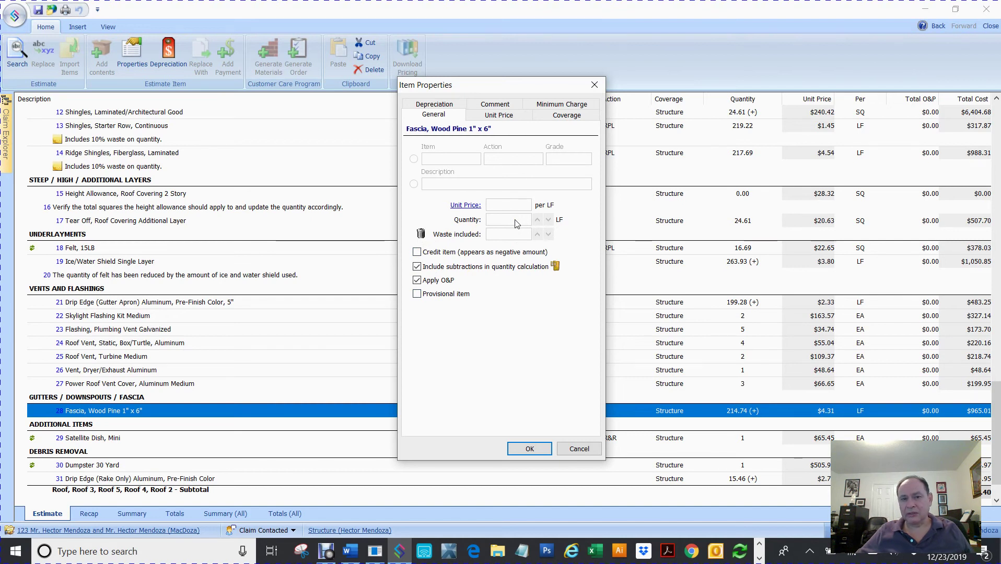
Step: Review the depreciation, minimum charge and unit price properties of the Fascia, Wood Pine 1" x 6" line, and close them without changes
left_click(424, 104)
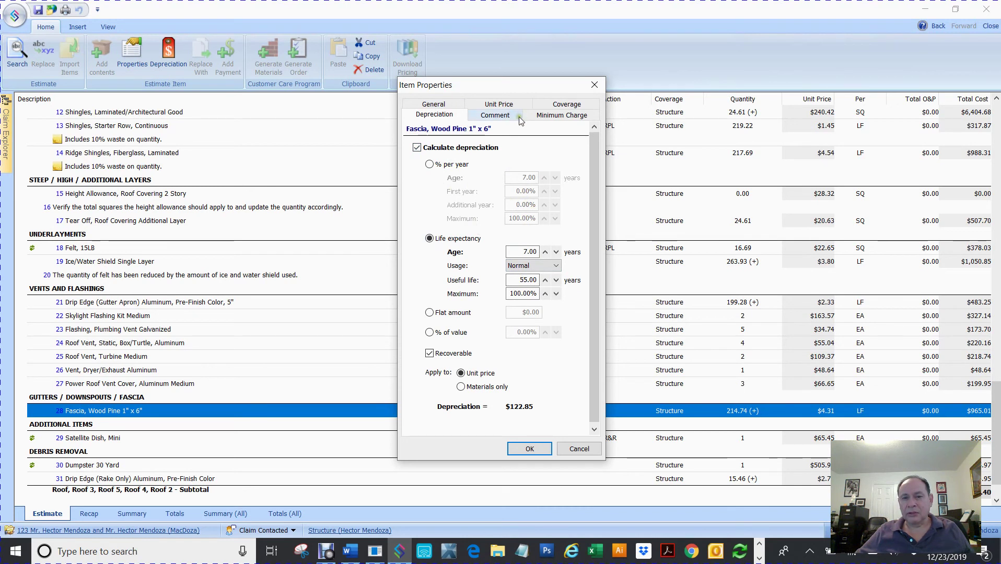
left_click(556, 118)
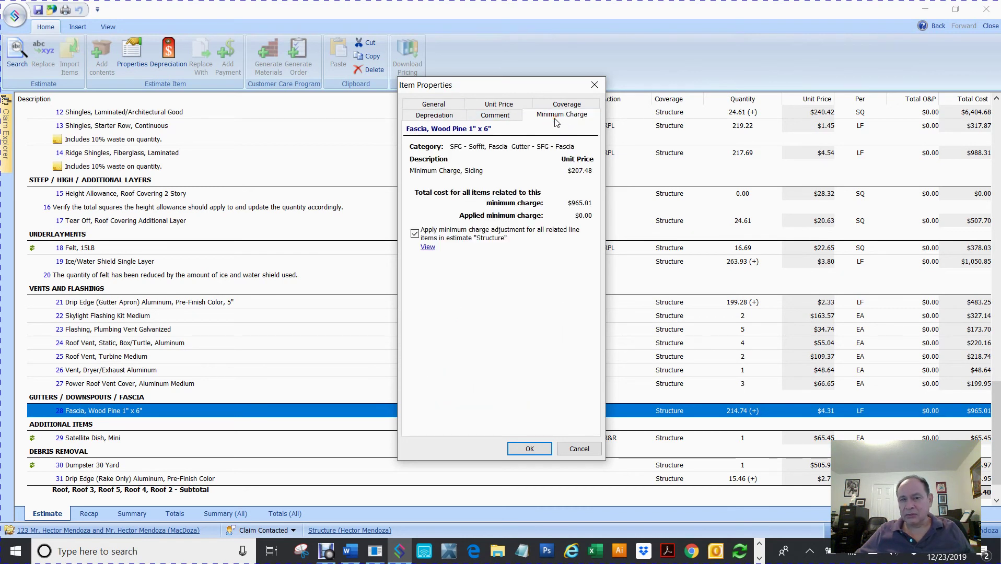
left_click(414, 235)
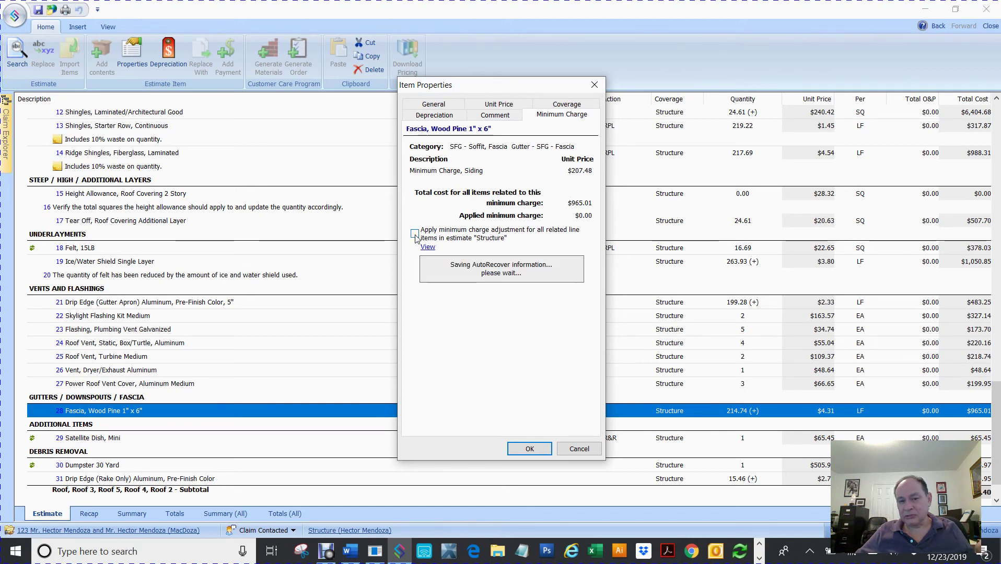
left_click(415, 234)
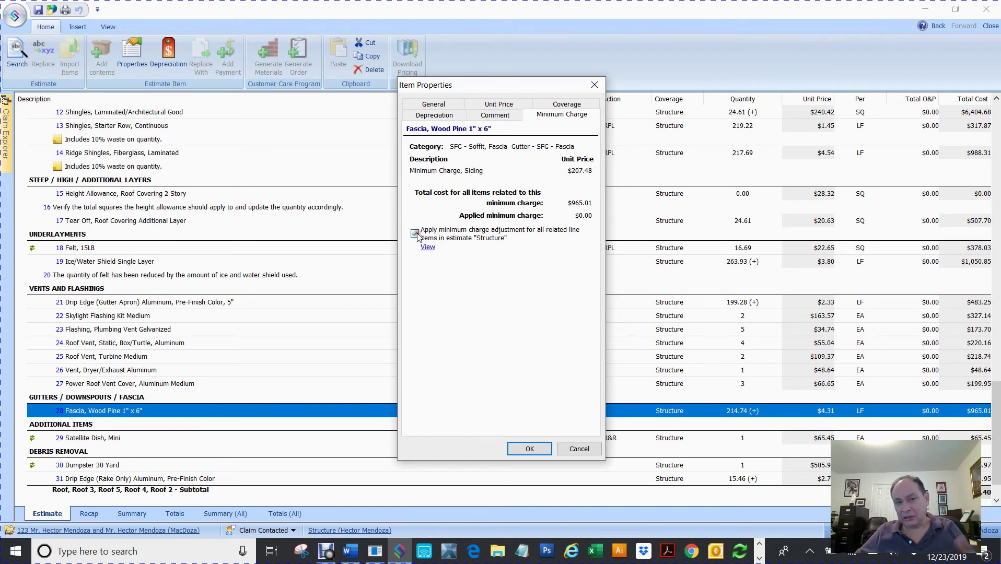
left_click(497, 103)
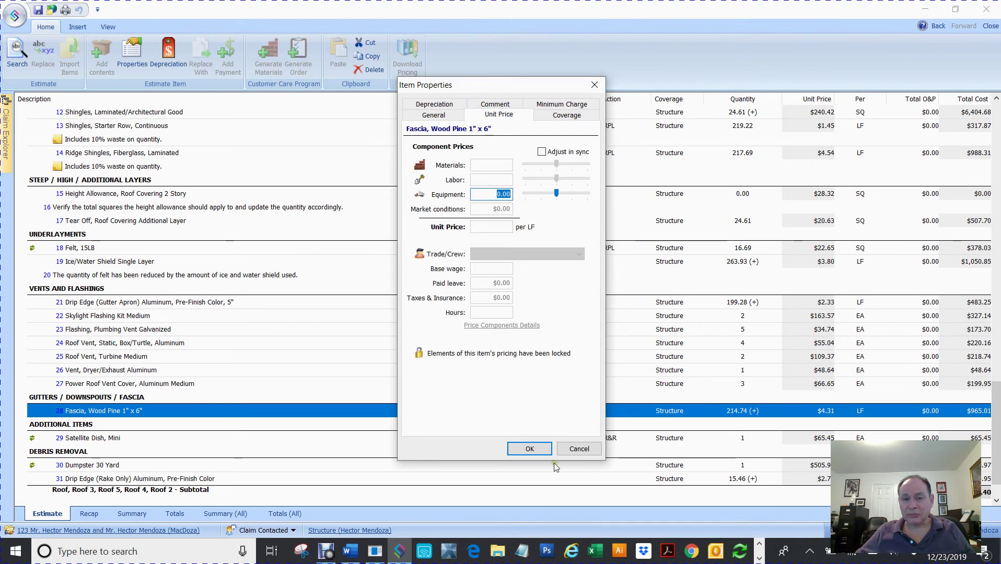
left_click(578, 448)
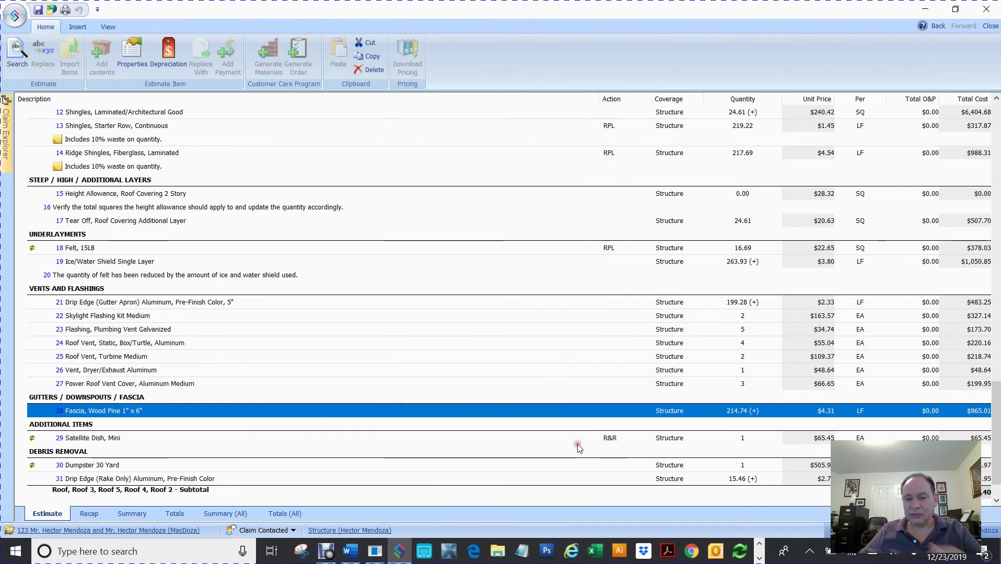
right_click(744, 414)
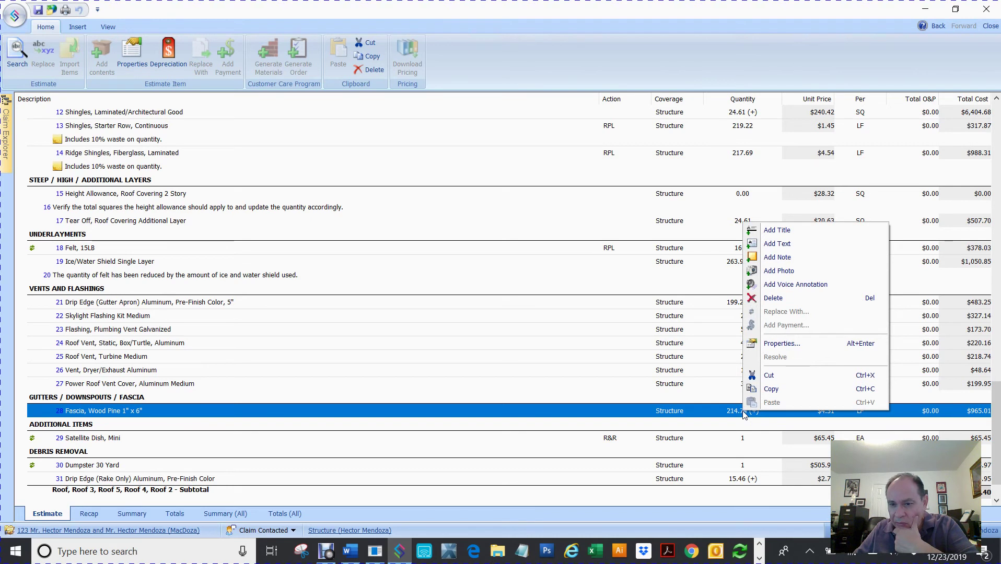
left_click(527, 213)
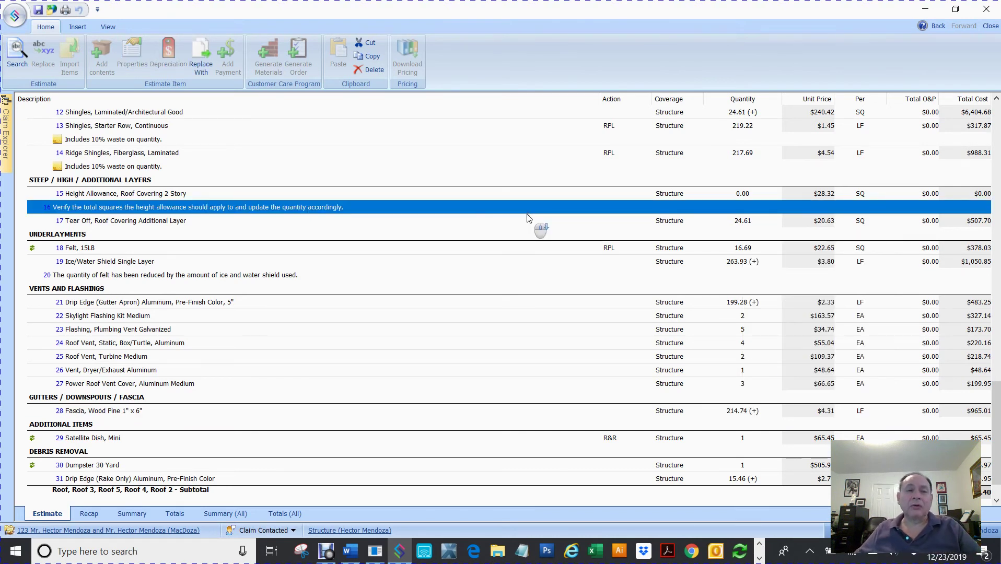
scroll(529, 218, "up", 6)
scroll(501, 238, "down", 7)
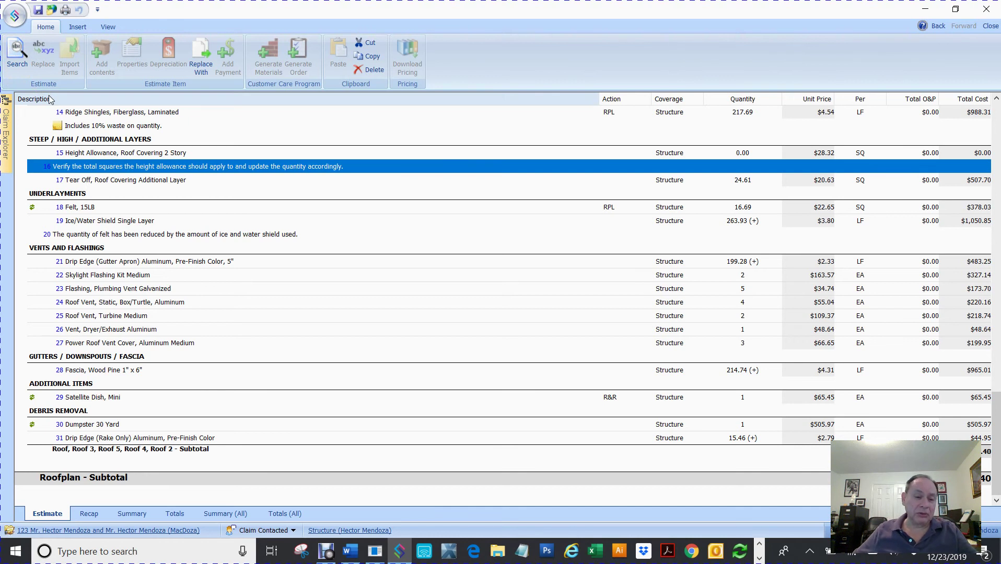
Step: Open the Roofplan diagram, select all of its roofs and look over their line items
mouse_move(3, 167)
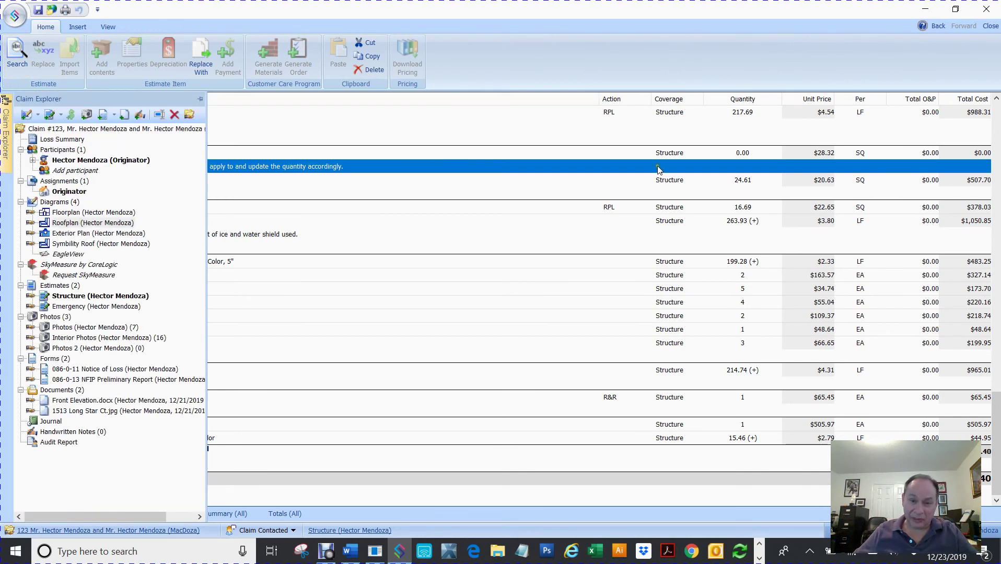
left_click(76, 224)
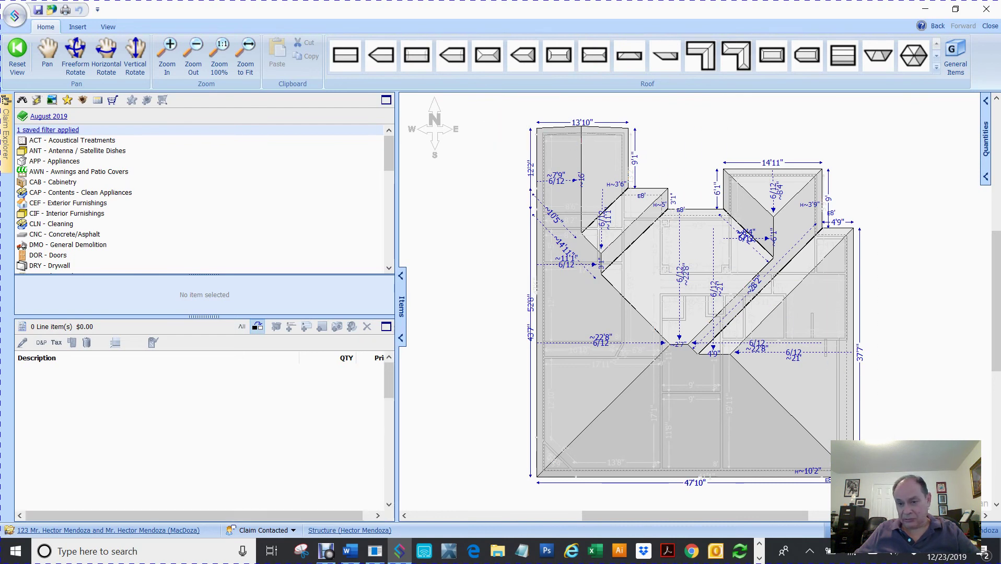
scroll(101, 415, "down", 8)
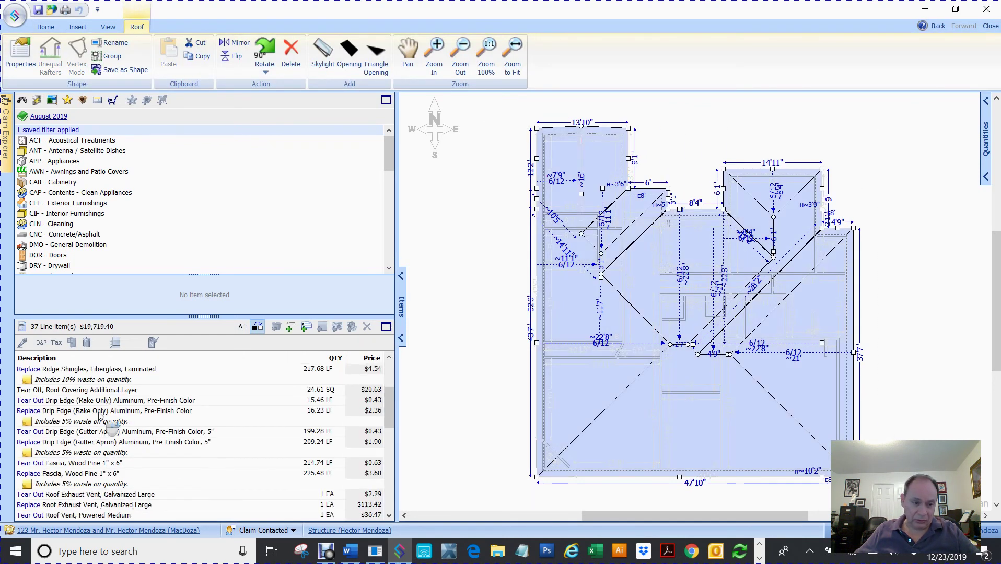
scroll(100, 415, "down", 4)
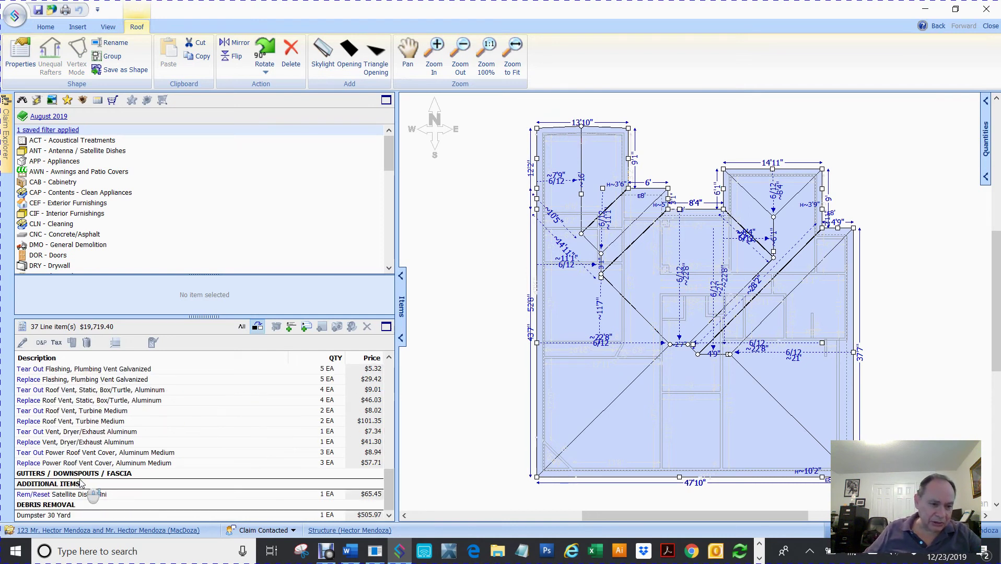
scroll(81, 484, "up", 2)
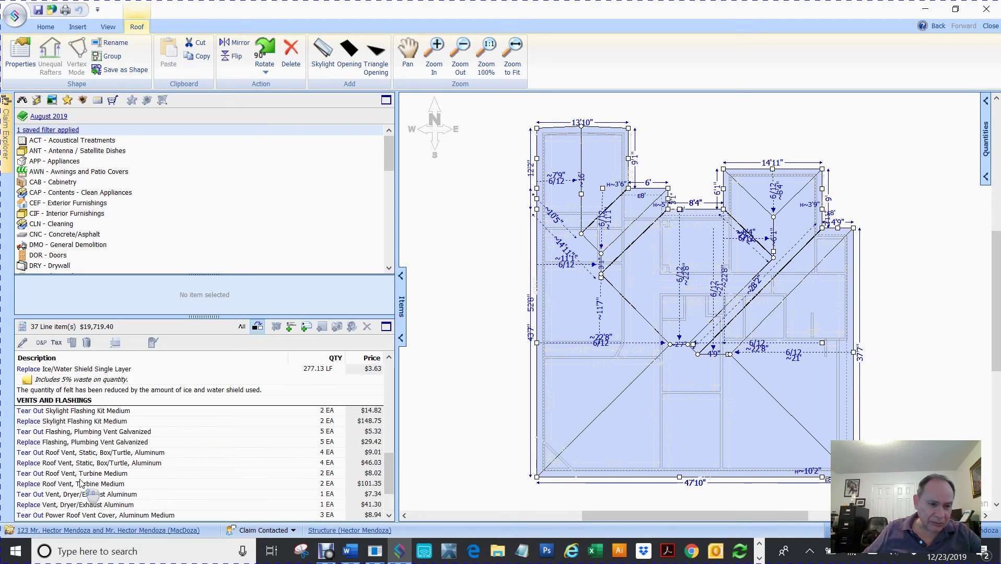
scroll(81, 483, "up", 3)
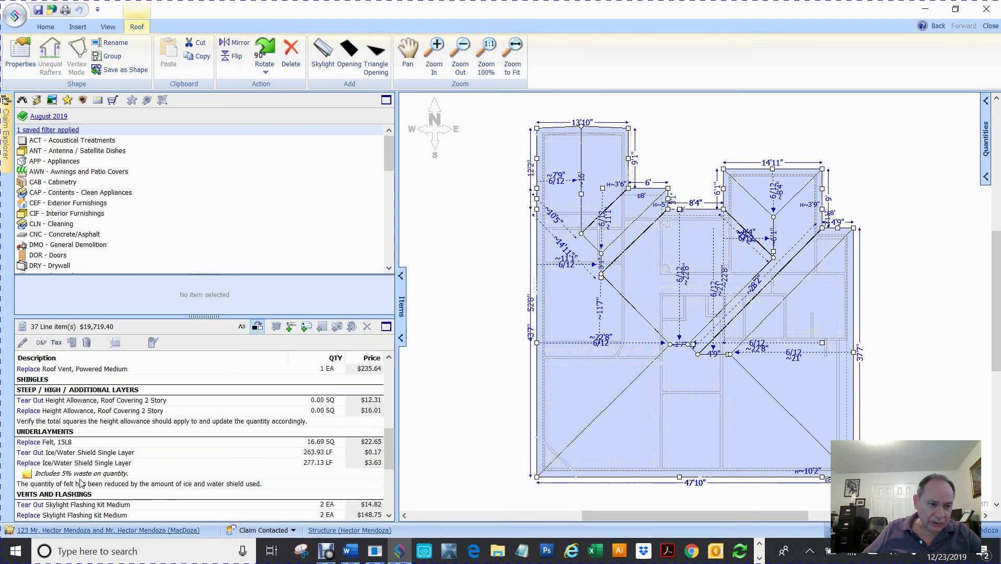
scroll(80, 484, "up", 5)
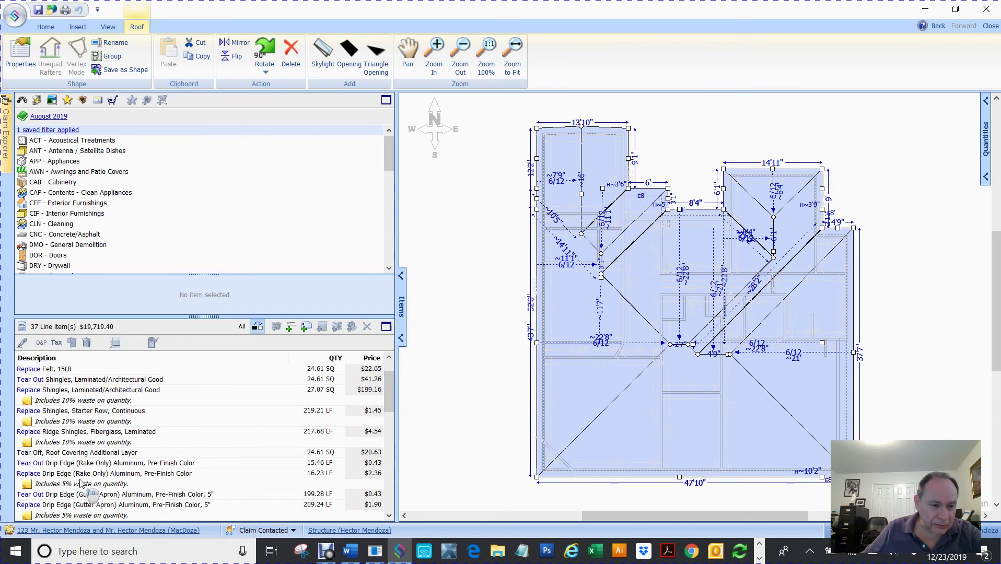
Step: Enlarge the line item list and examine the roof's items from shingles, drip edge and fascia through vents, additional items and debris removal
left_click_drag(199, 316, 205, 209)
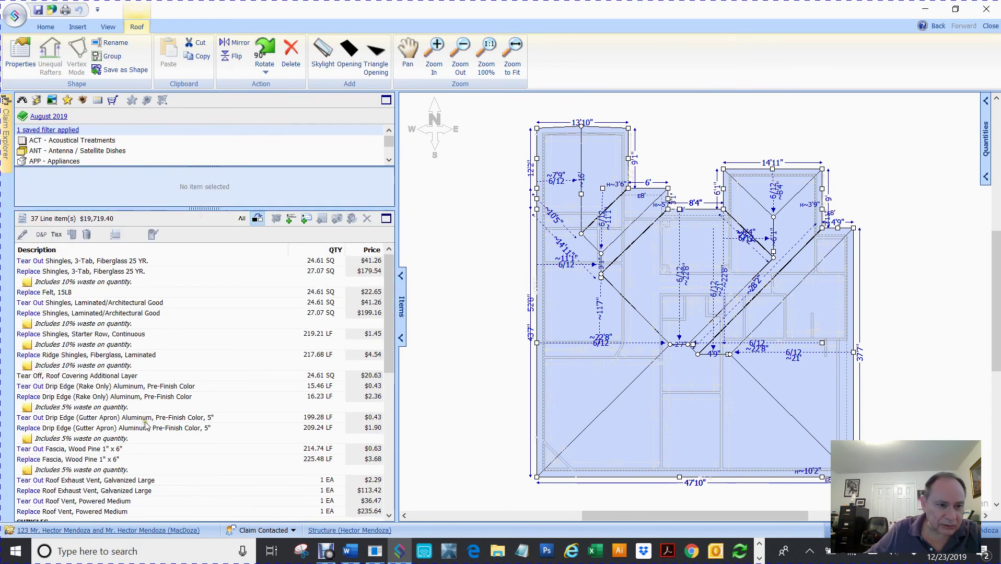
scroll(147, 426, "down", 3)
scroll(145, 425, "down", 2)
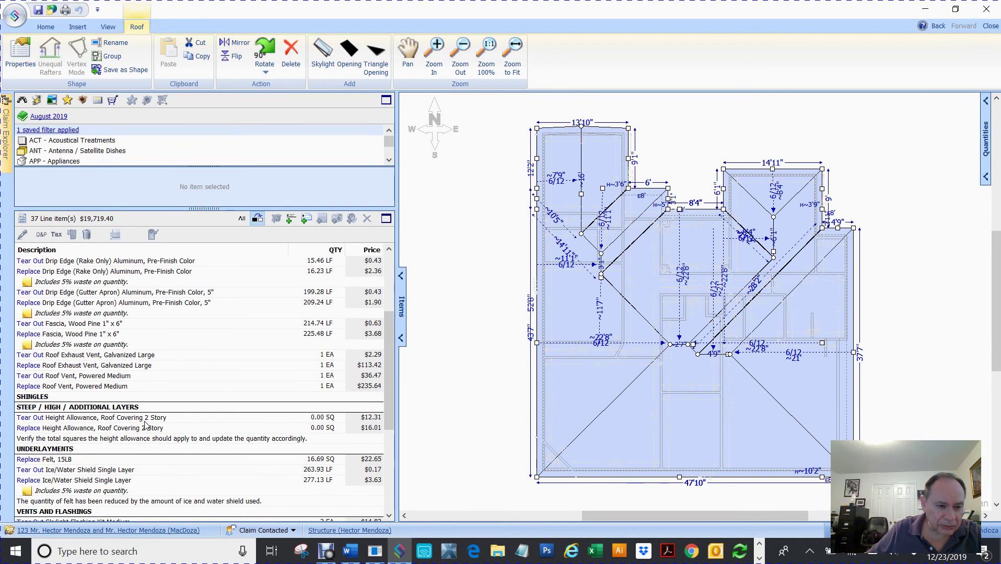
scroll(145, 424, "down", 4)
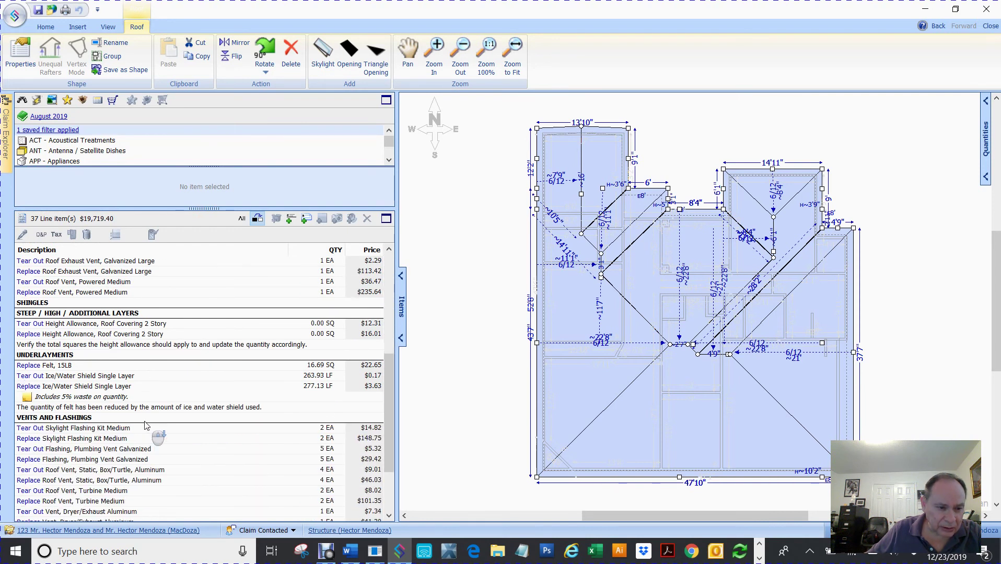
scroll(145, 425, "down", 2)
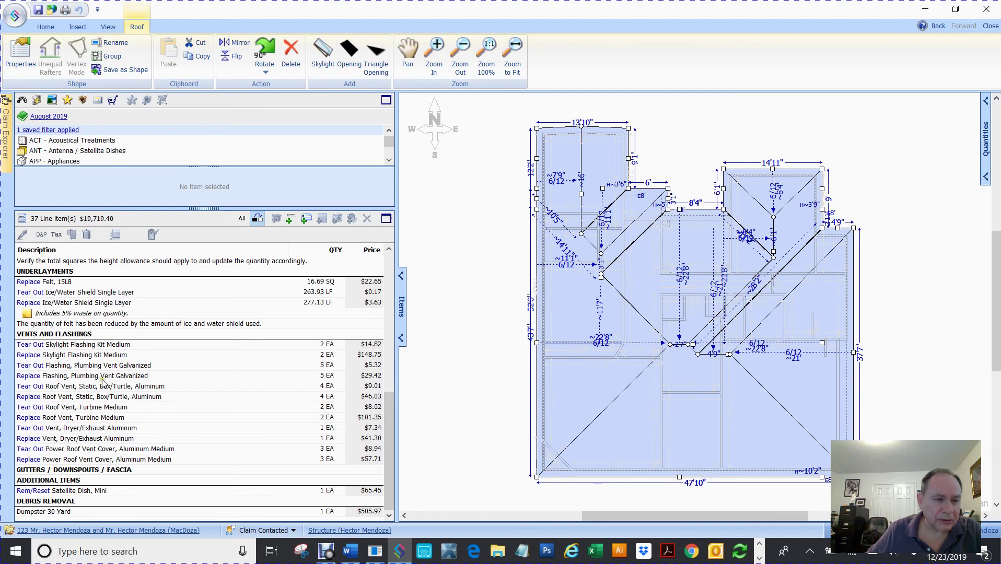
scroll(107, 377, "up", 7)
scroll(70, 282, "up", 3)
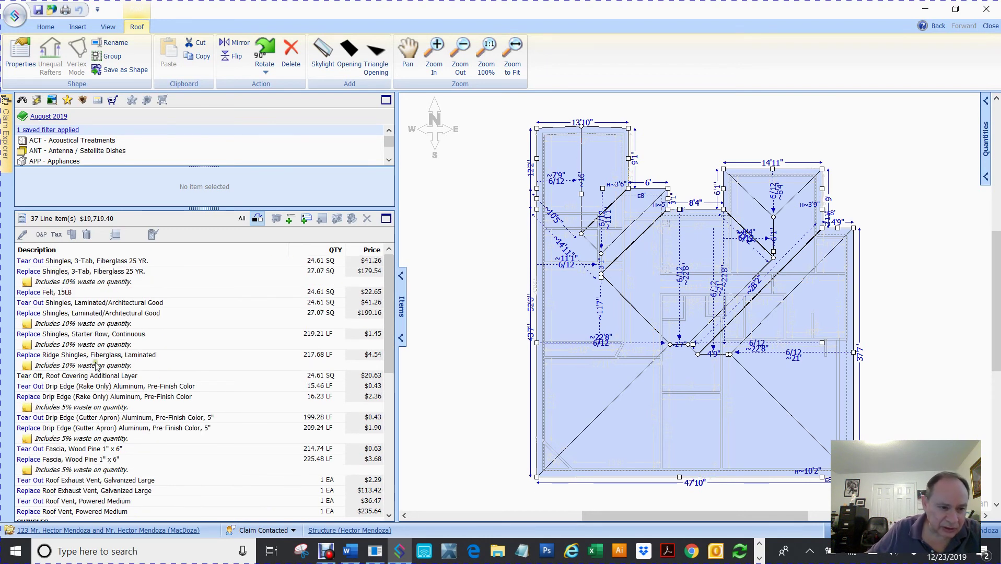
scroll(96, 366, "down", 2)
scroll(96, 366, "down", 2)
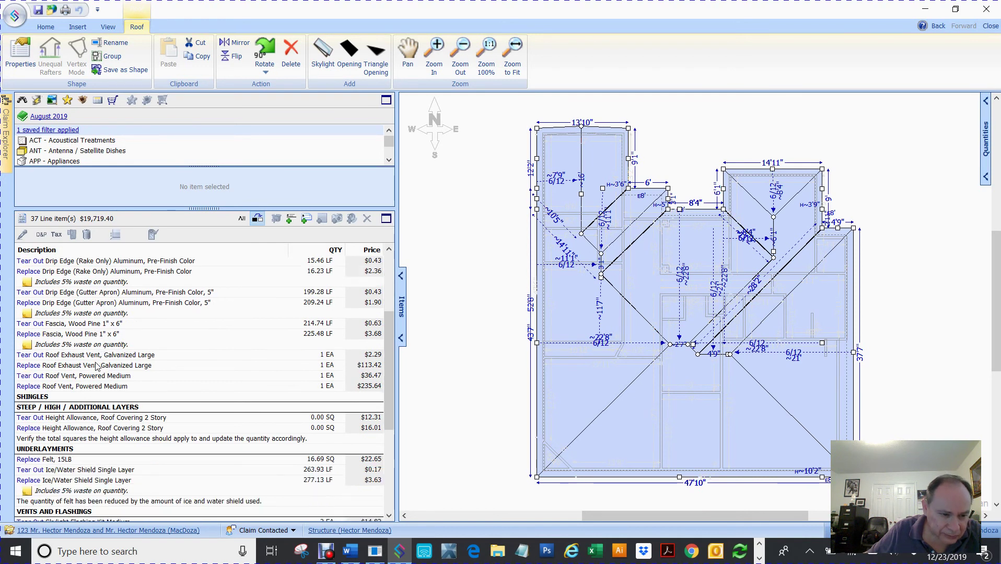
scroll(56, 460, "down", 1)
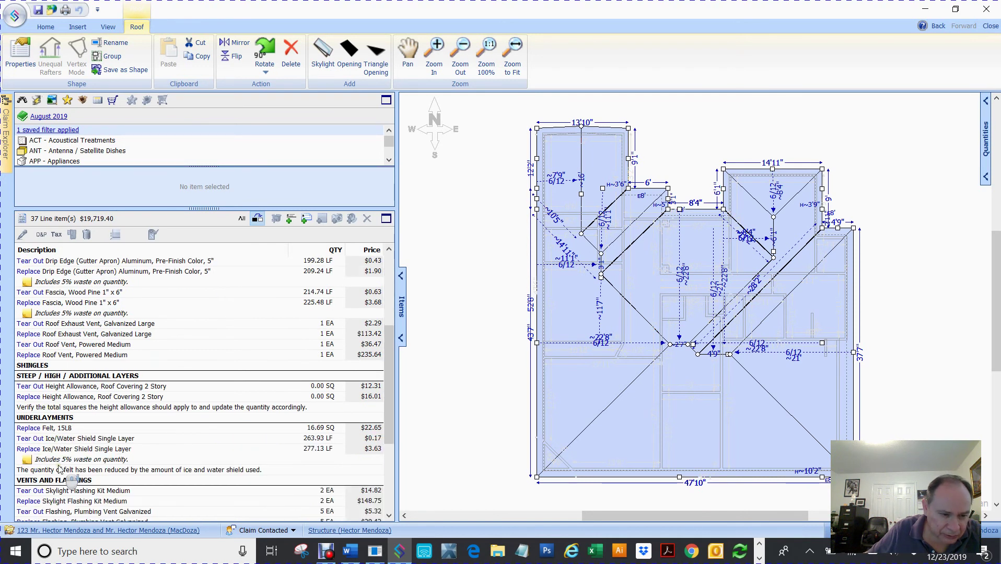
scroll(70, 478, "down", 2)
scroll(63, 460, "down", 2)
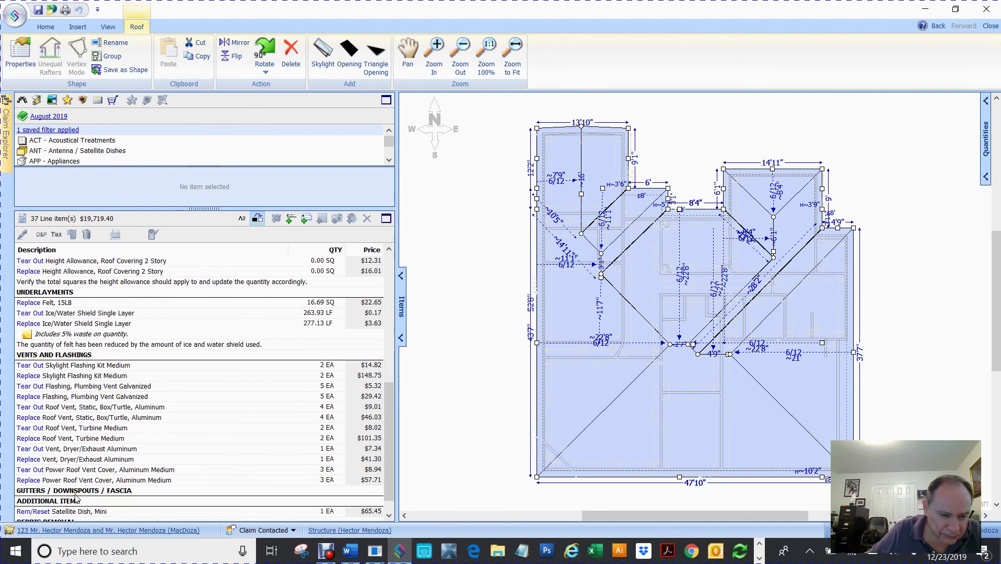
scroll(76, 498, "down", 1)
scroll(76, 499, "up", 6)
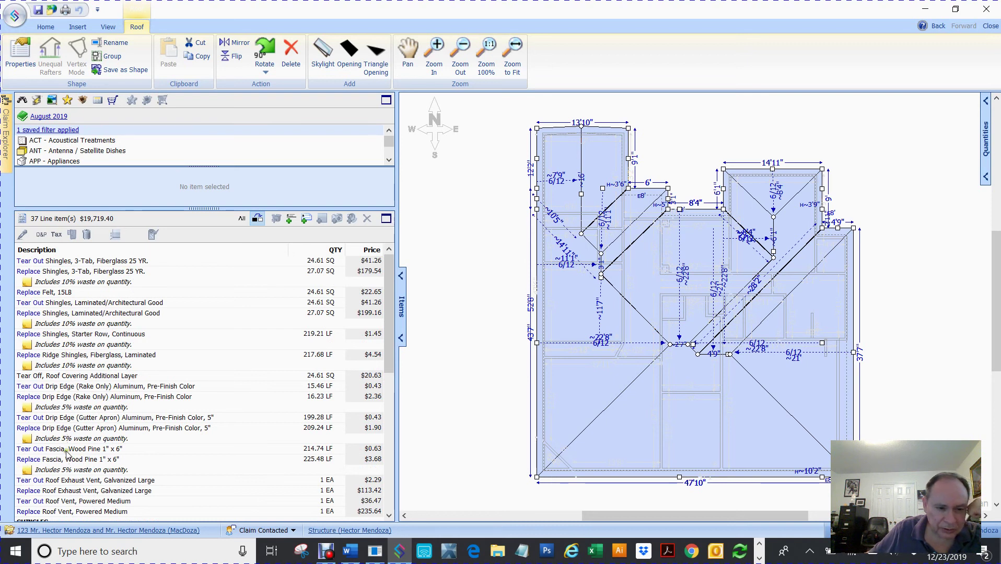
Step: Check the quantity and waste settings in the item properties of the Replace and Tear Out lines for Fascia, Wood Pine 1" x 6"
double_click(35, 462)
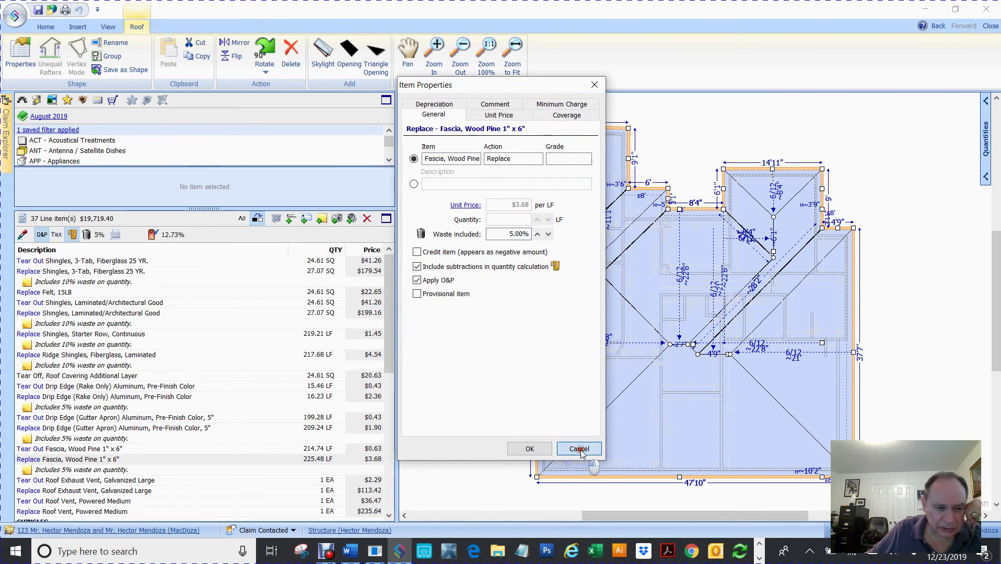
left_click(579, 449)
double_click(52, 449)
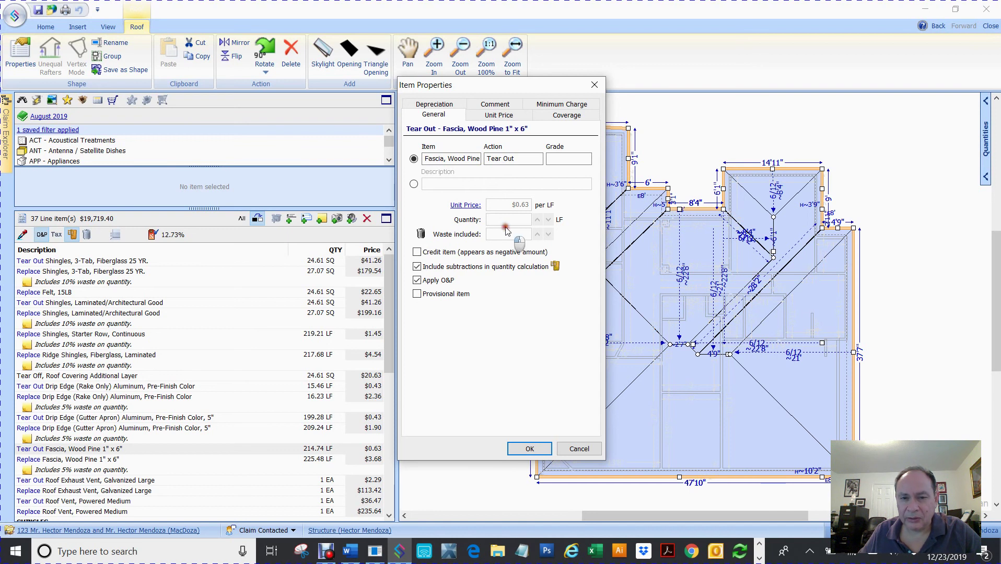
left_click(528, 449)
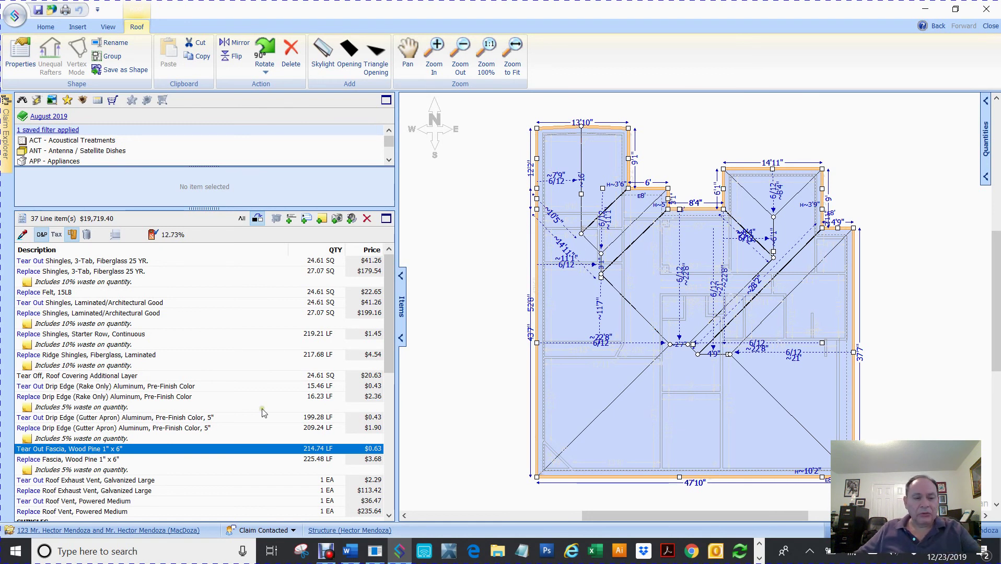
Step: Select the Tear Out and Replace lines of Fascia, Wood Pine 1" x 6" together
left_click(23, 459, "ctrl")
left_click_drag(22, 454, 537, 253)
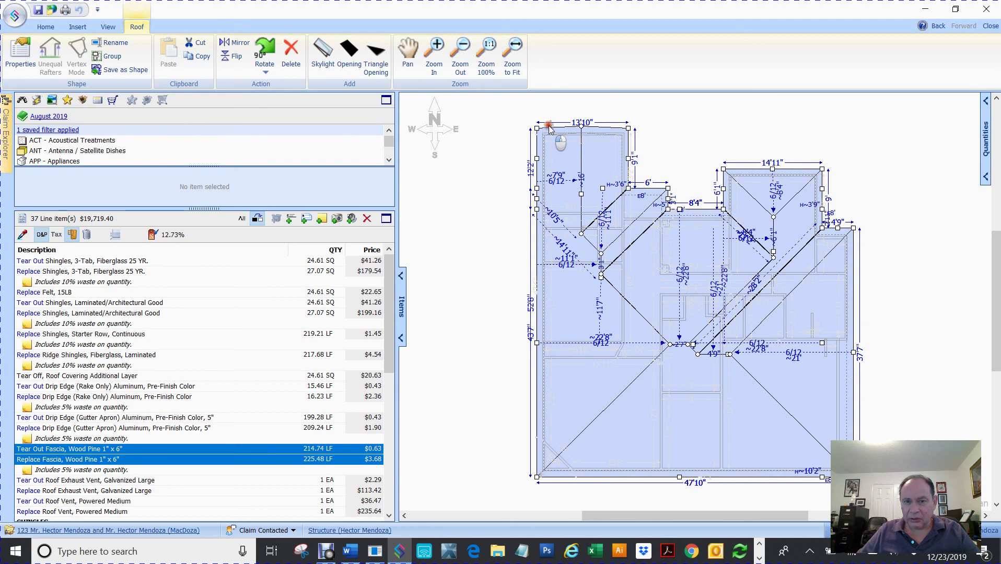
left_click(95, 459)
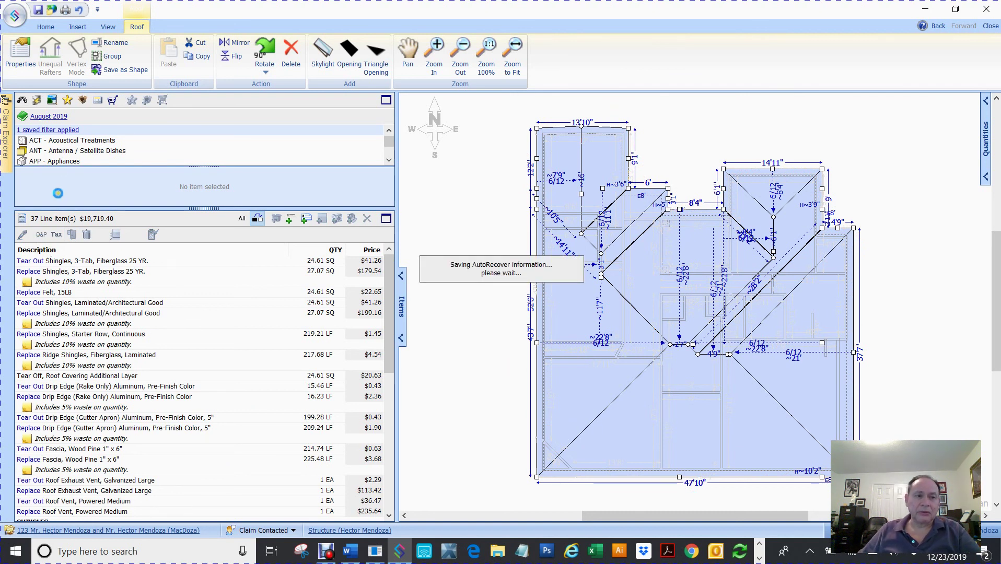
Step: Search the item database for "fascia", enlarge the results area and open the SFG - Soffit, Fascia & Gutter category
left_click(22, 100)
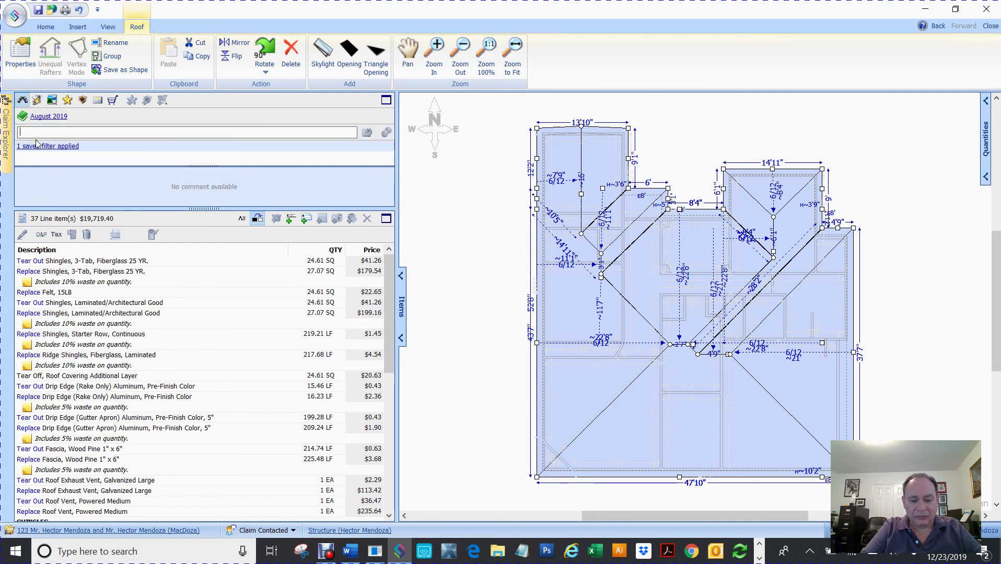
type("fa")
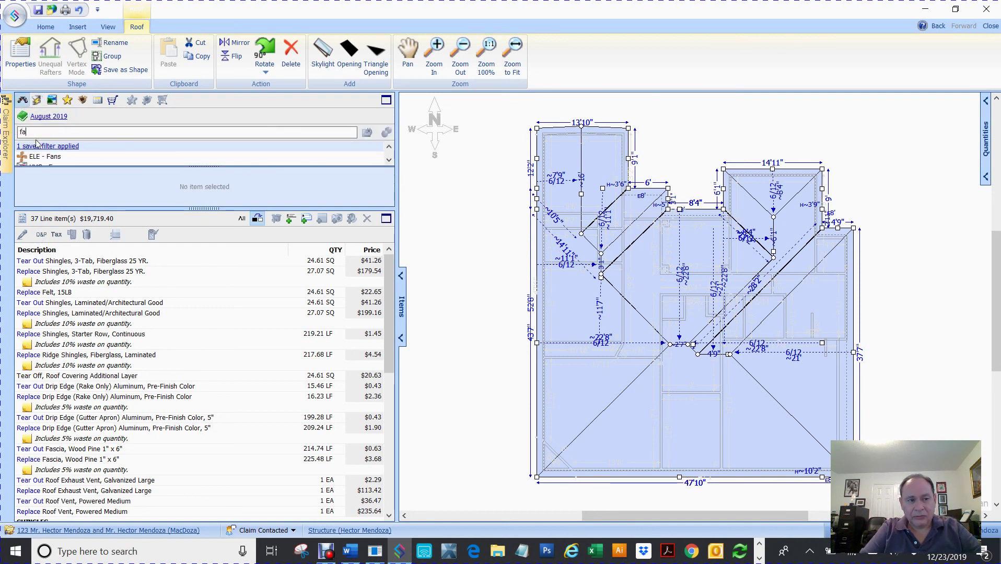
type("scial")
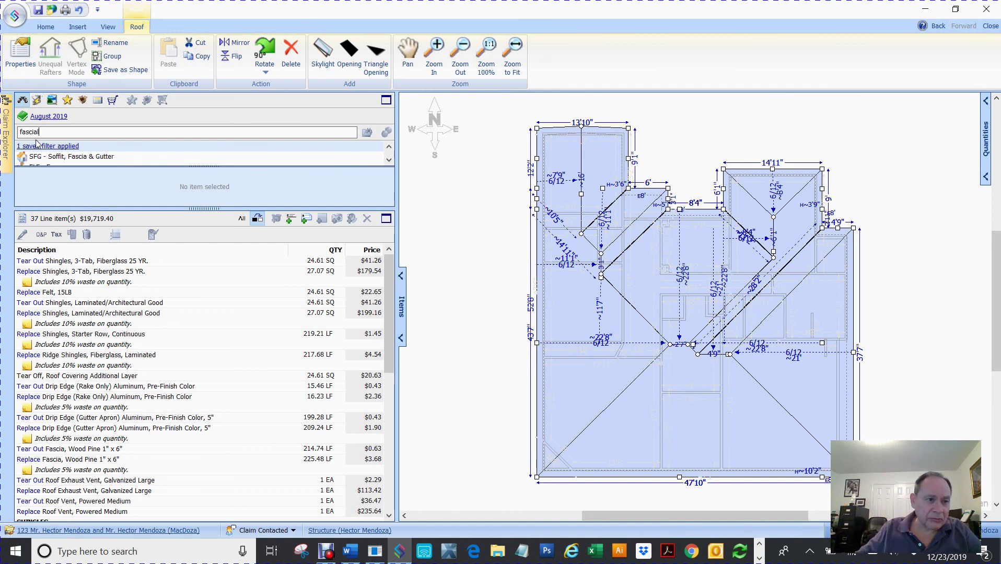
left_click_drag(206, 208, 204, 346)
double_click(70, 156)
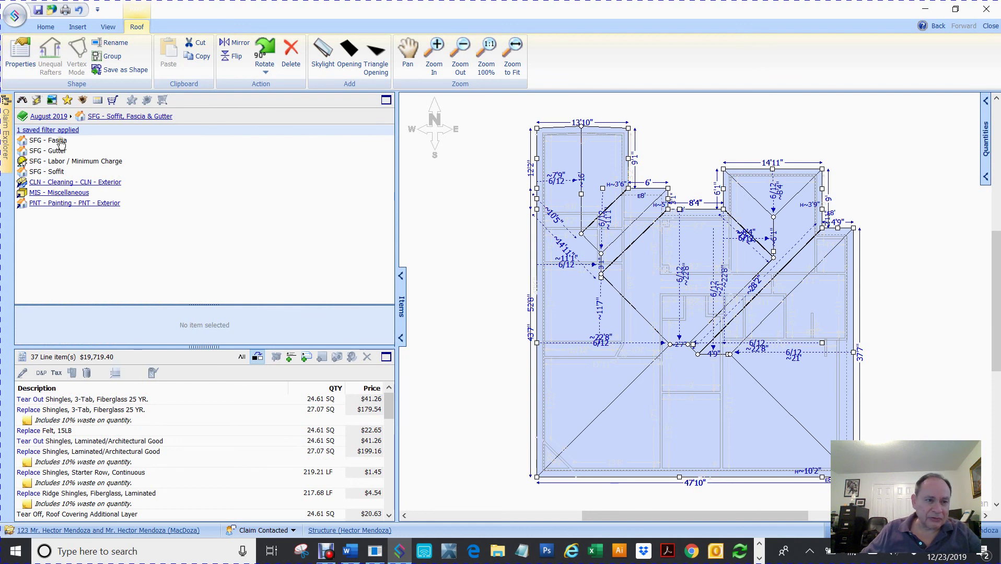
Step: Open the SFG - Fascia subcategory and browse its item list to the wood fascia entries
left_click(61, 130)
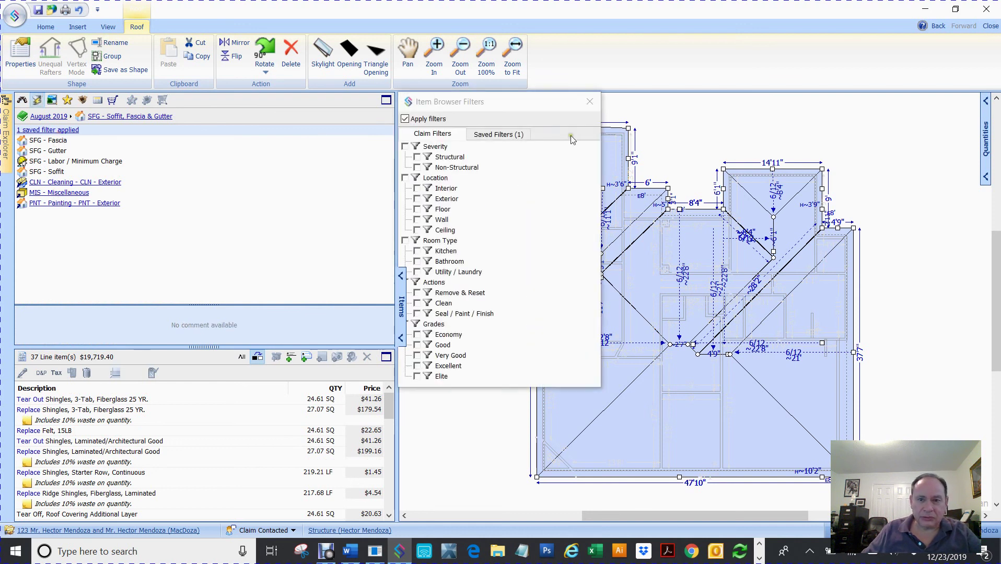
left_click(590, 101)
left_click(51, 142)
double_click(50, 143)
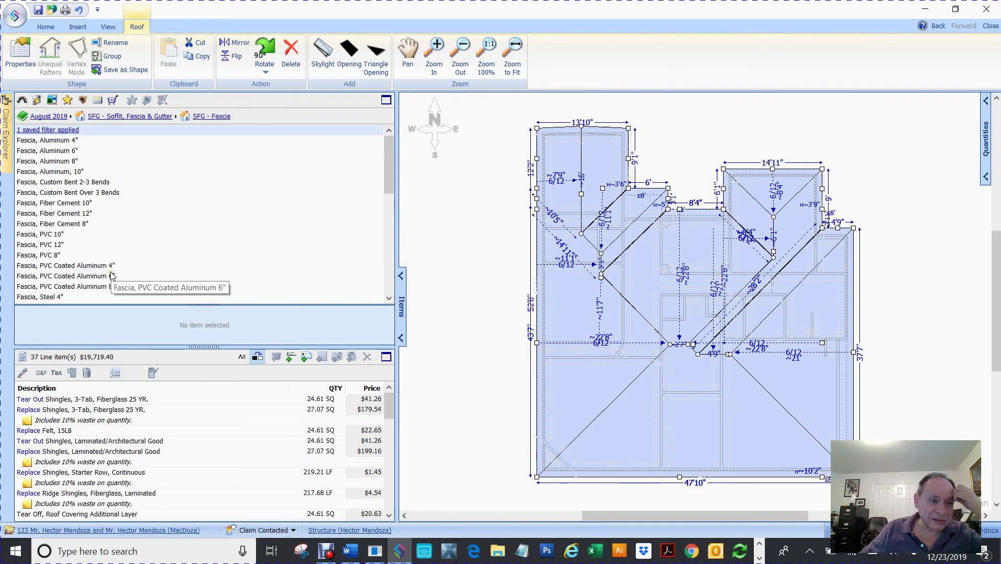
scroll(111, 272, "down", 3)
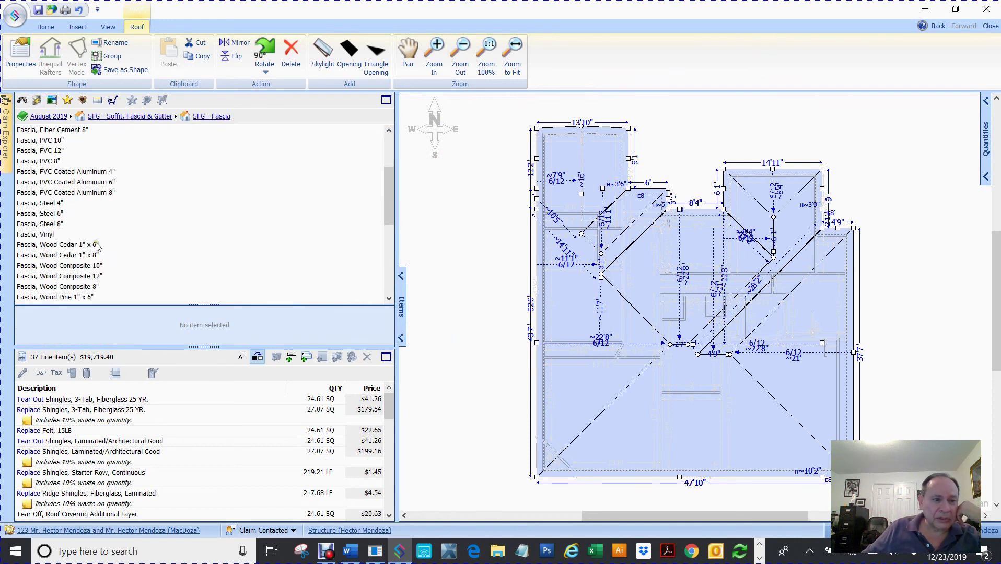
scroll(117, 229, "down", 1)
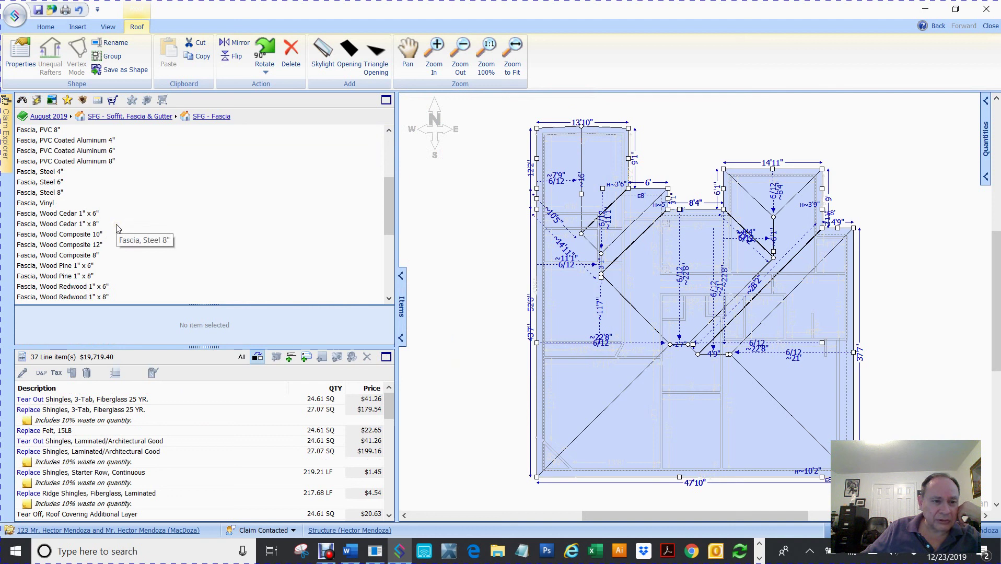
Step: Add the Tear Out and Replace actions of Fascia, Wood Cedar 1" x 6" to the gutter edge along the roof plan's west side
left_click(48, 214)
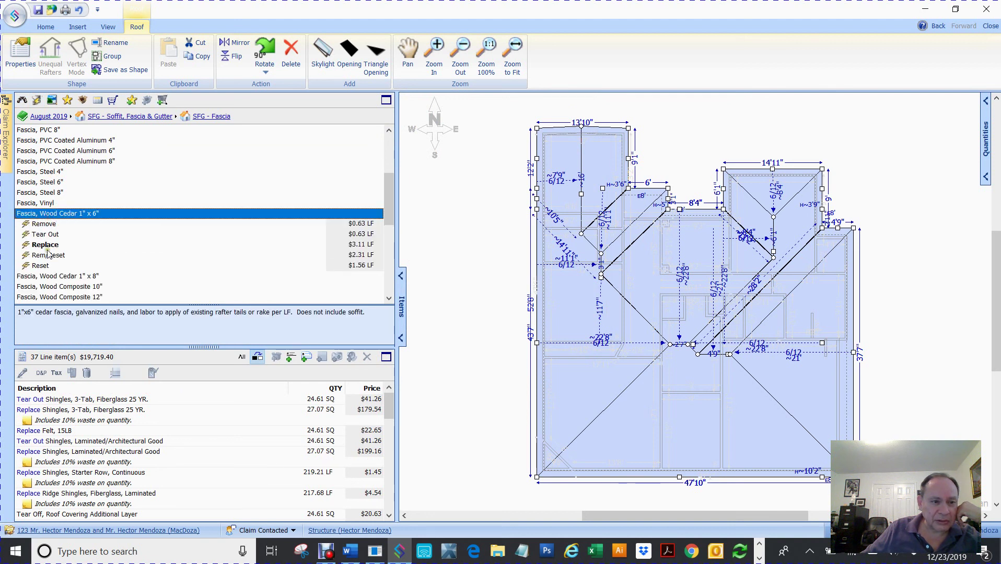
left_click(42, 236)
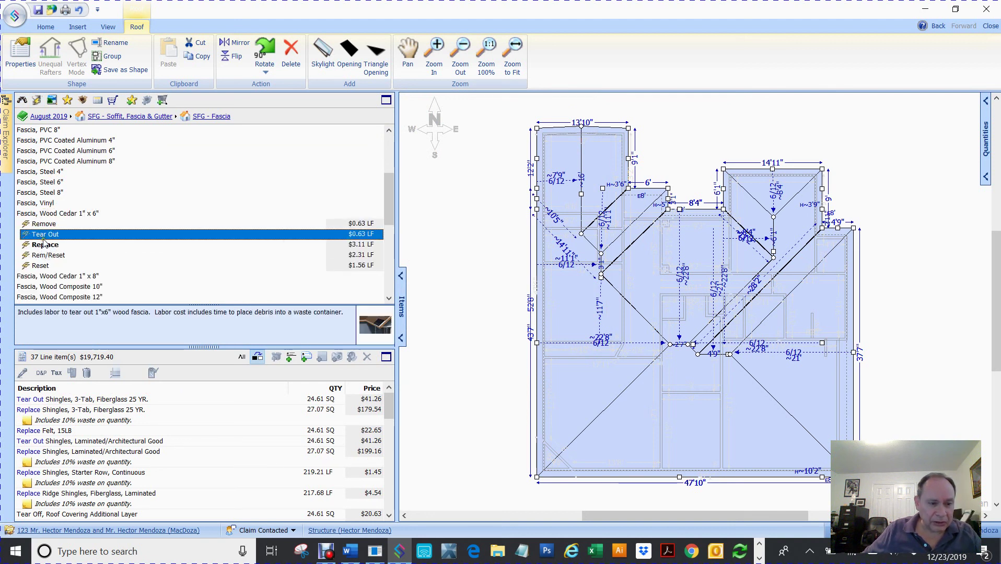
left_click(41, 247, "ctrl")
mouse_move(28, 241)
left_mouse_down()
mouse_move(507, 285)
mouse_move(488, 296)
mouse_move(552, 293)
left_mouse_up()
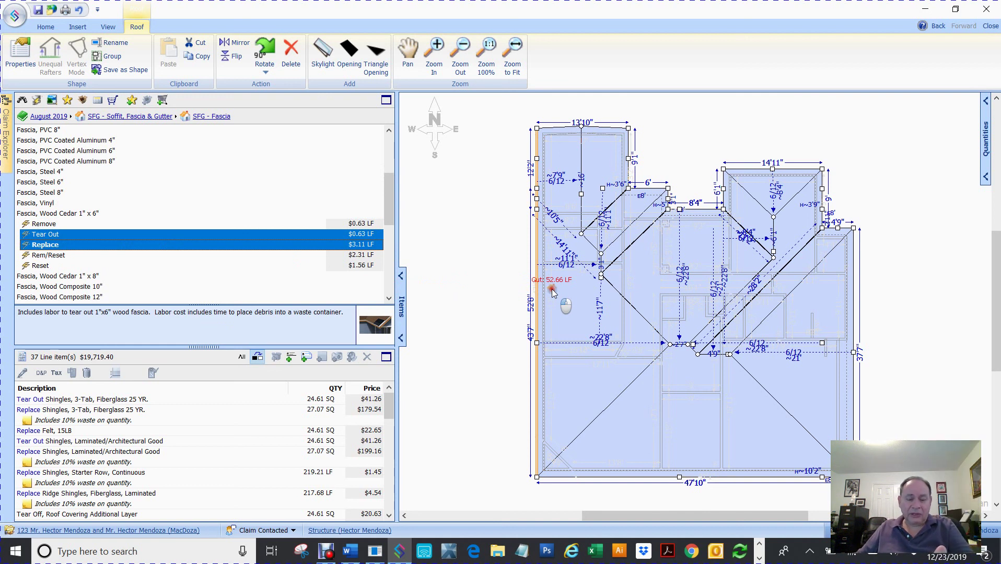
left_click_drag(551, 288, 551, 289)
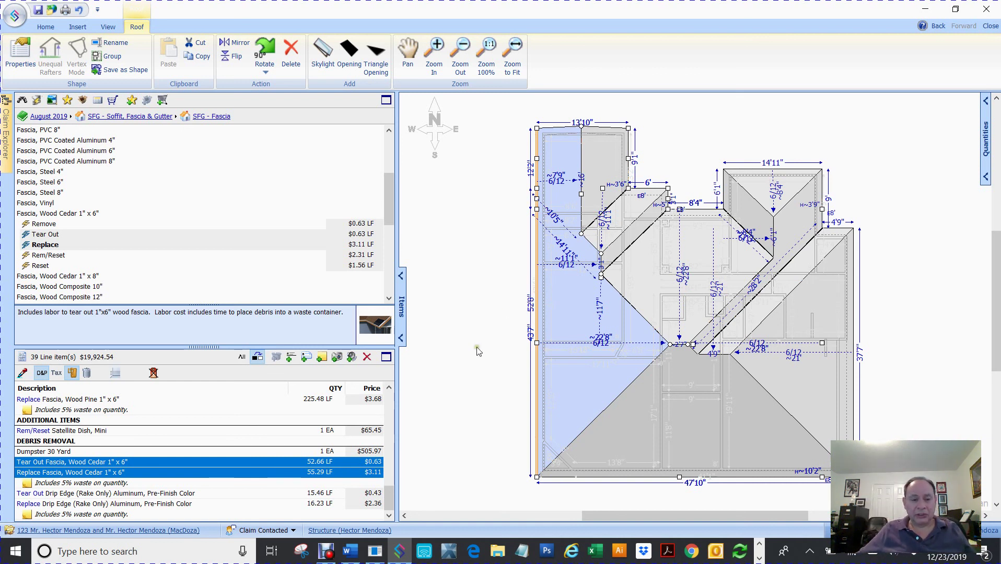
Step: Check the quantity and waste settings in the item properties of the Tear Out and Replace lines for Fascia, Wood Cedar 1" x 6"
double_click(86, 462)
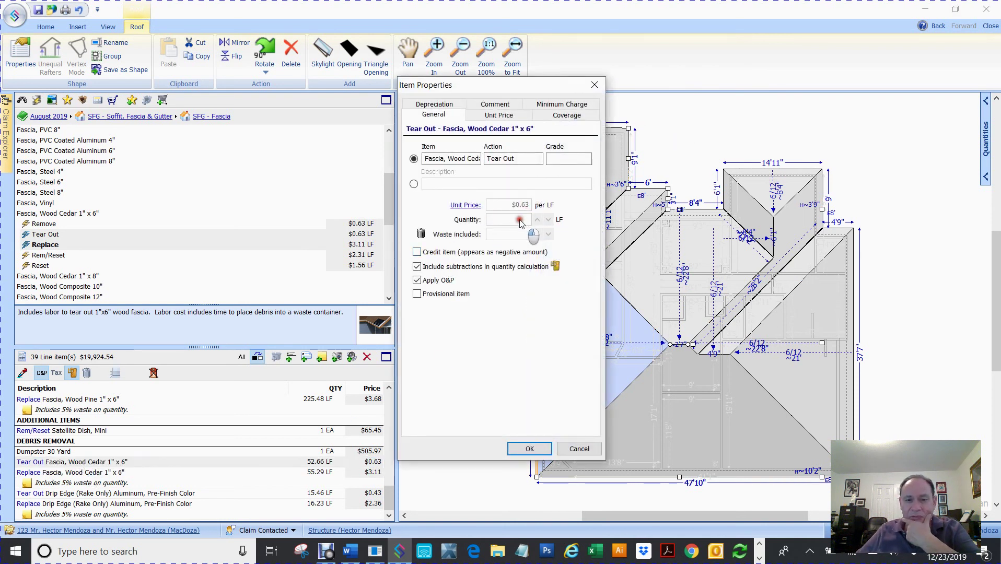
left_click(579, 449)
left_click(50, 472)
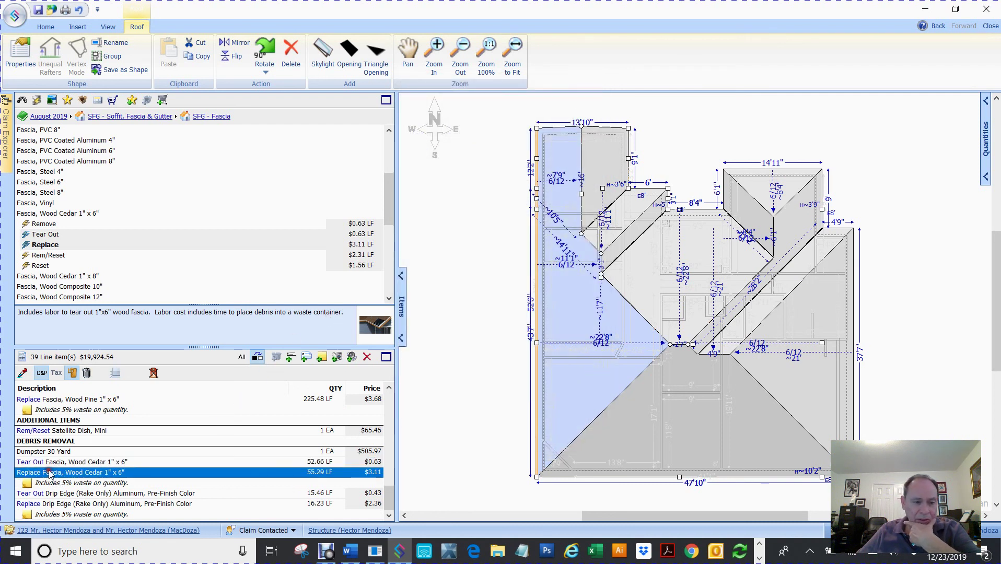
double_click(50, 473)
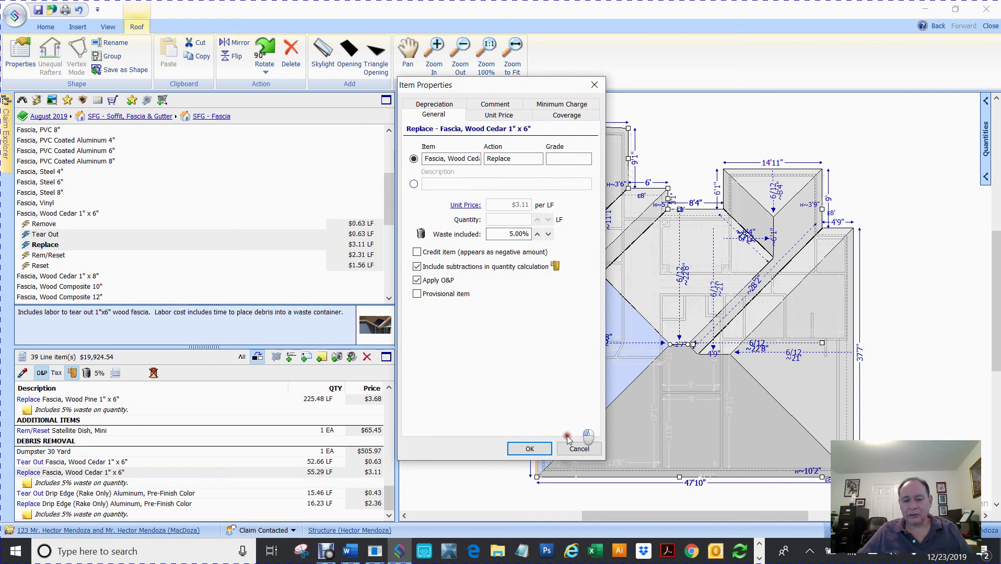
left_click(580, 449)
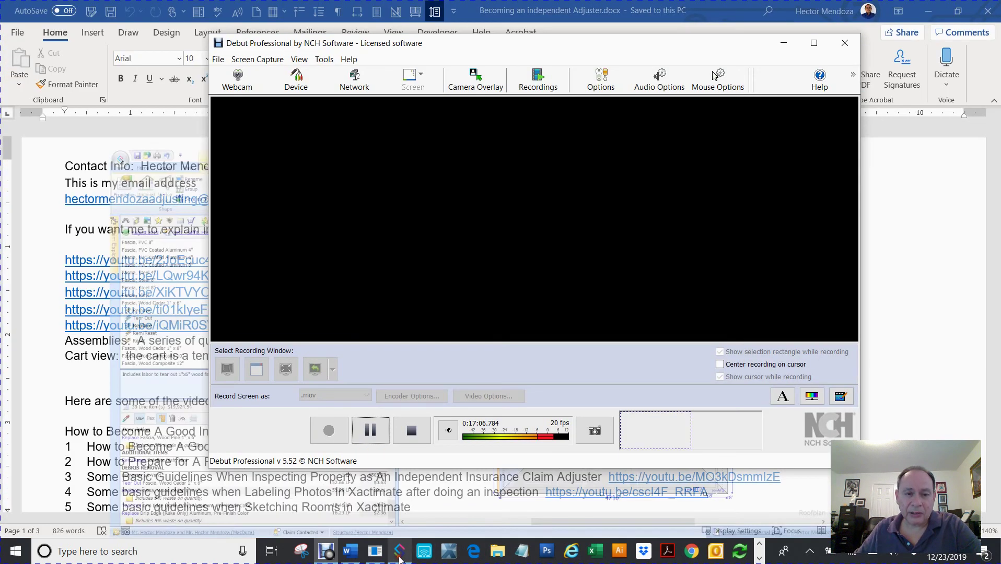
Step: Minimize the screen recorder window, return to Symbility and deselect the roof in the diagram
left_click(399, 551)
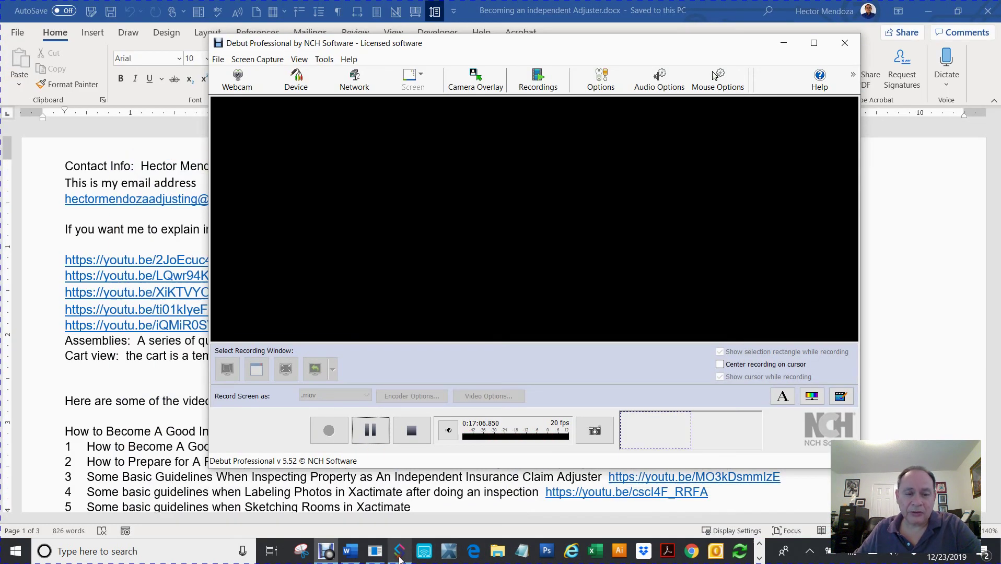
left_click(783, 45)
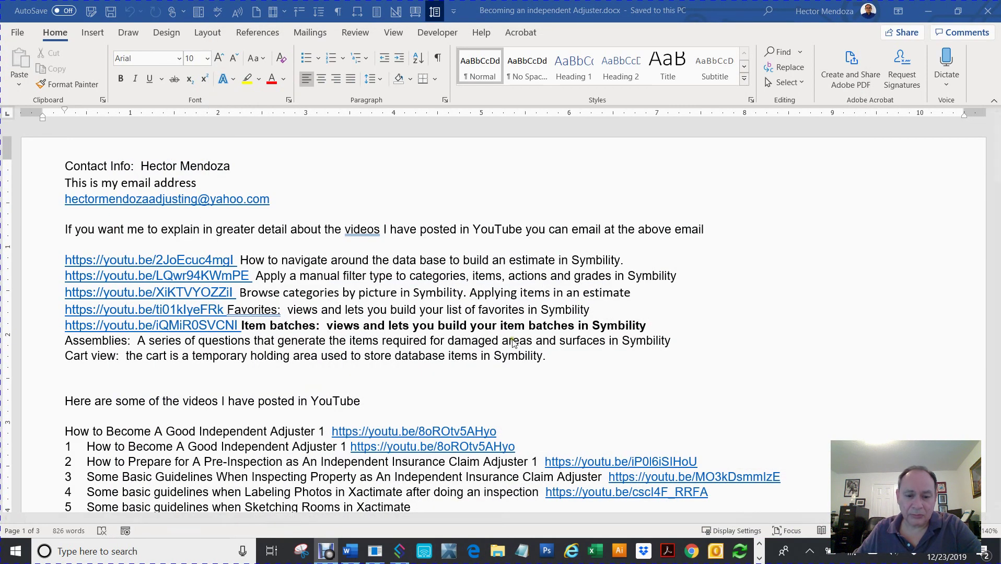
left_click(400, 551)
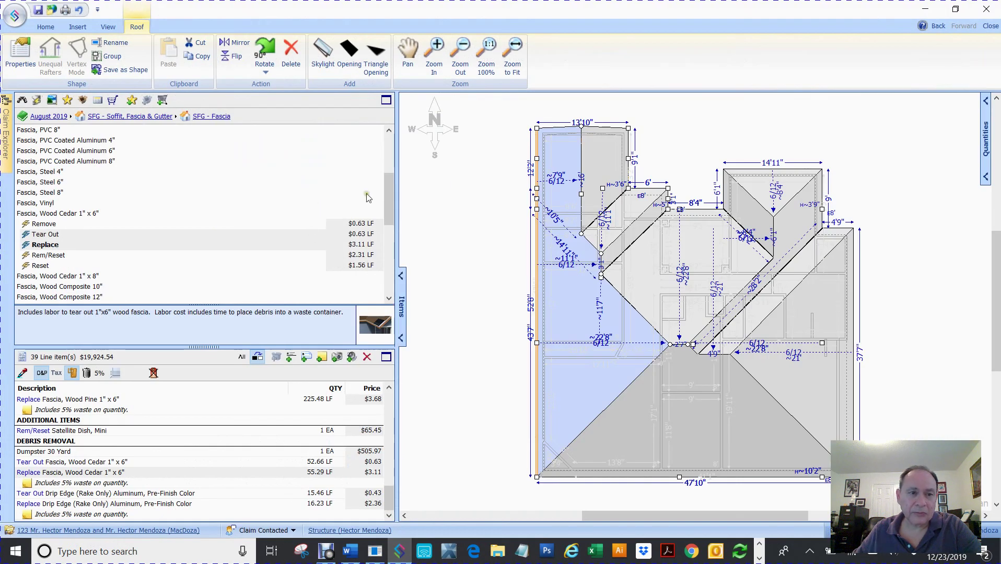
left_click(457, 191)
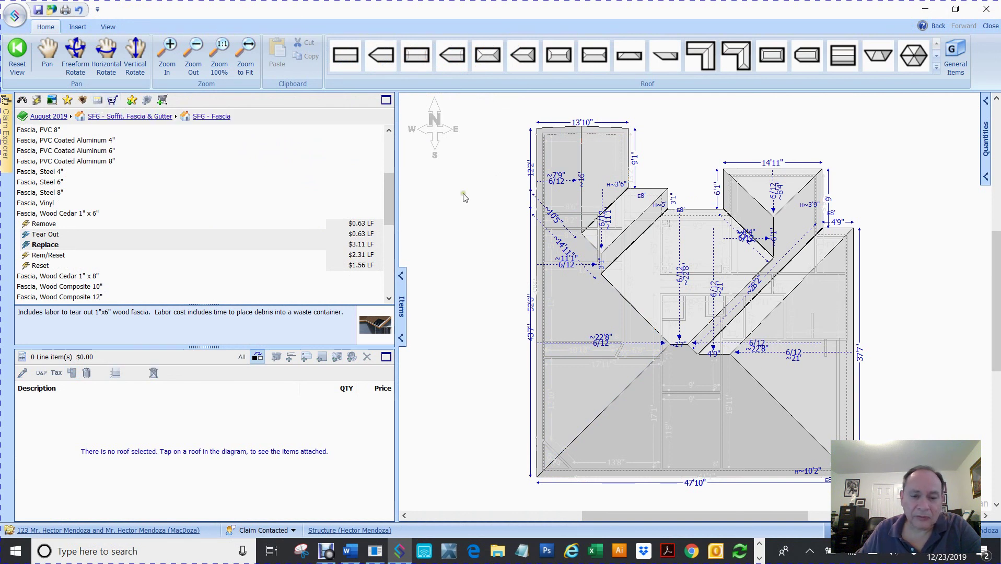
Step: Switch to the Becoming an independent Adjuster.docx document in Word and highlight the contact e-mail address
left_click(352, 558)
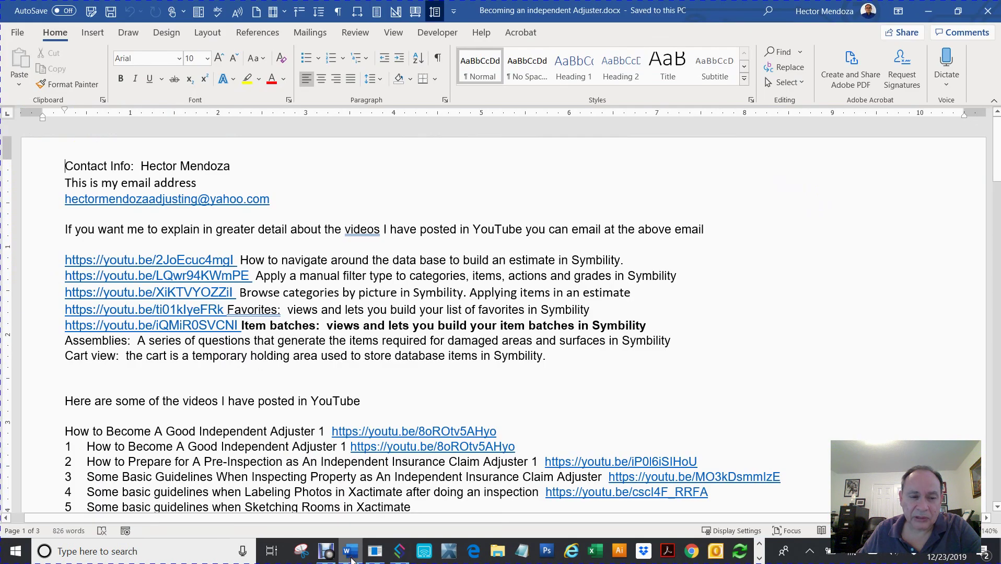
left_click_drag(63, 201, 276, 205)
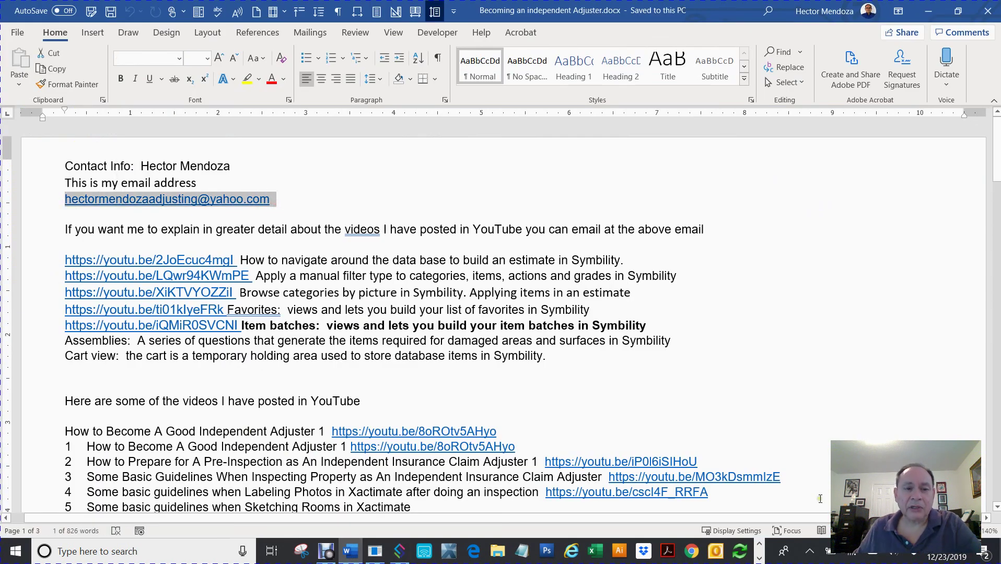